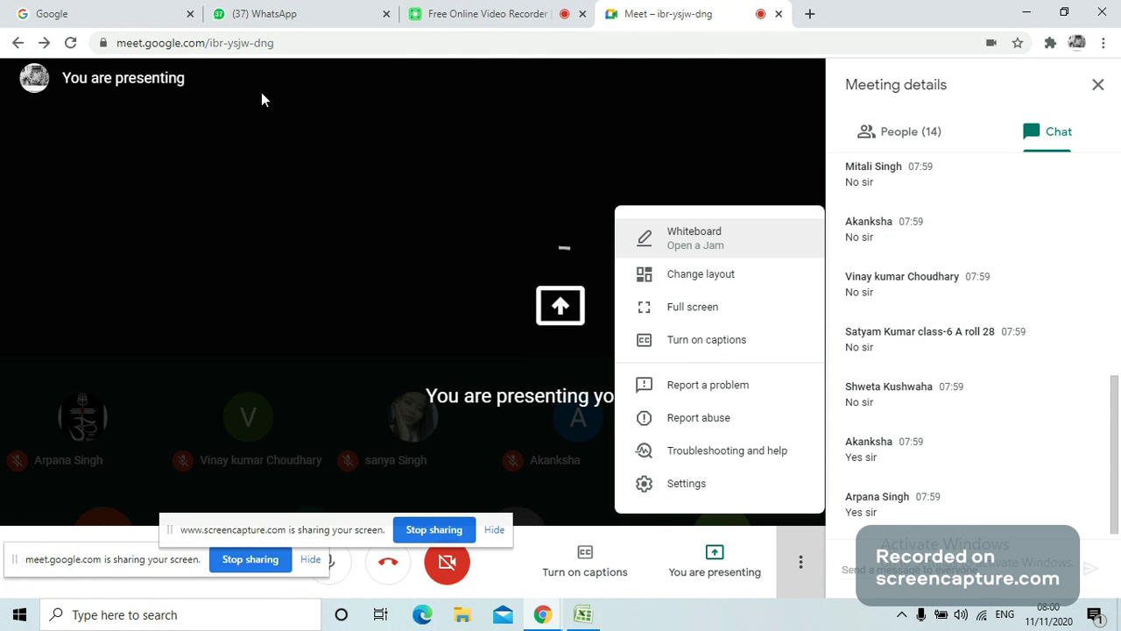
Step: Close the meeting's options menu and admit the waiting participant to the call
{"action": "left_click", "coordinate": [45, 204]}
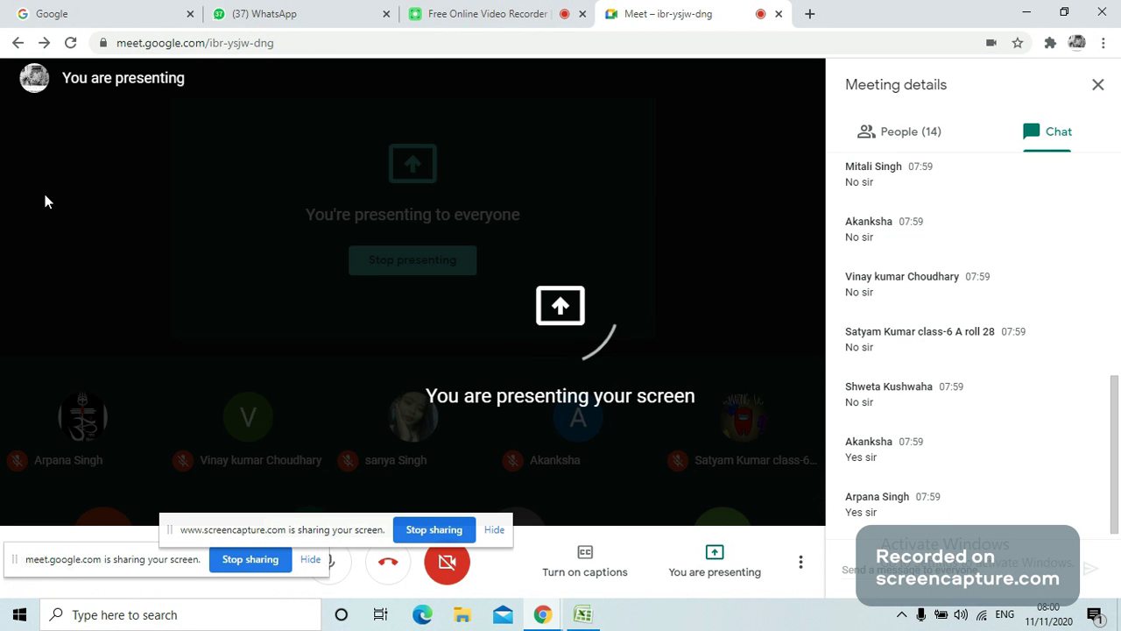
{"action": "left_click", "coordinate": [580, 616]}
{"action": "left_click", "coordinate": [581, 616]}
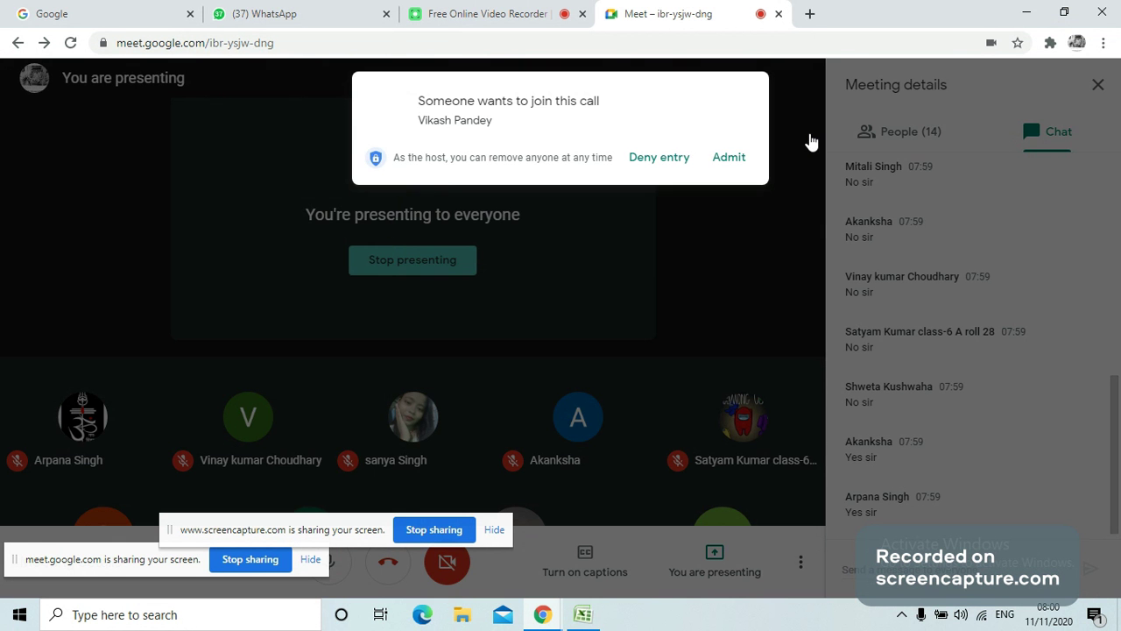
{"action": "left_click", "coordinate": [726, 163]}
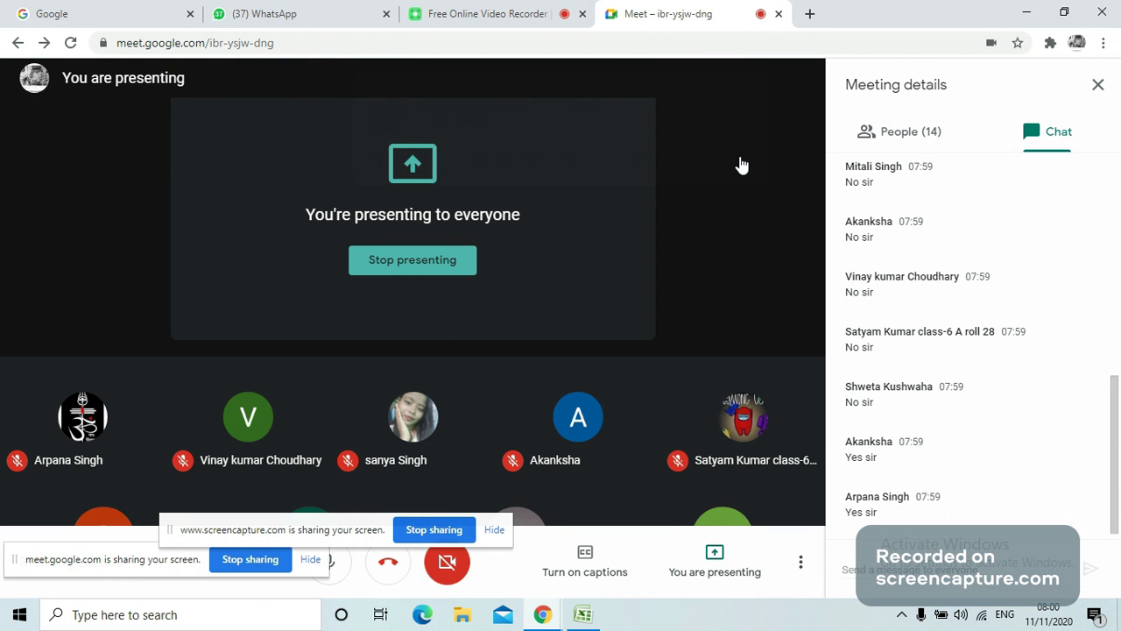
Step: Switch to the blank Excel workbook and move the screencapture.com sharing notice clear of the meet.google.com one
{"action": "left_click", "coordinate": [582, 615]}
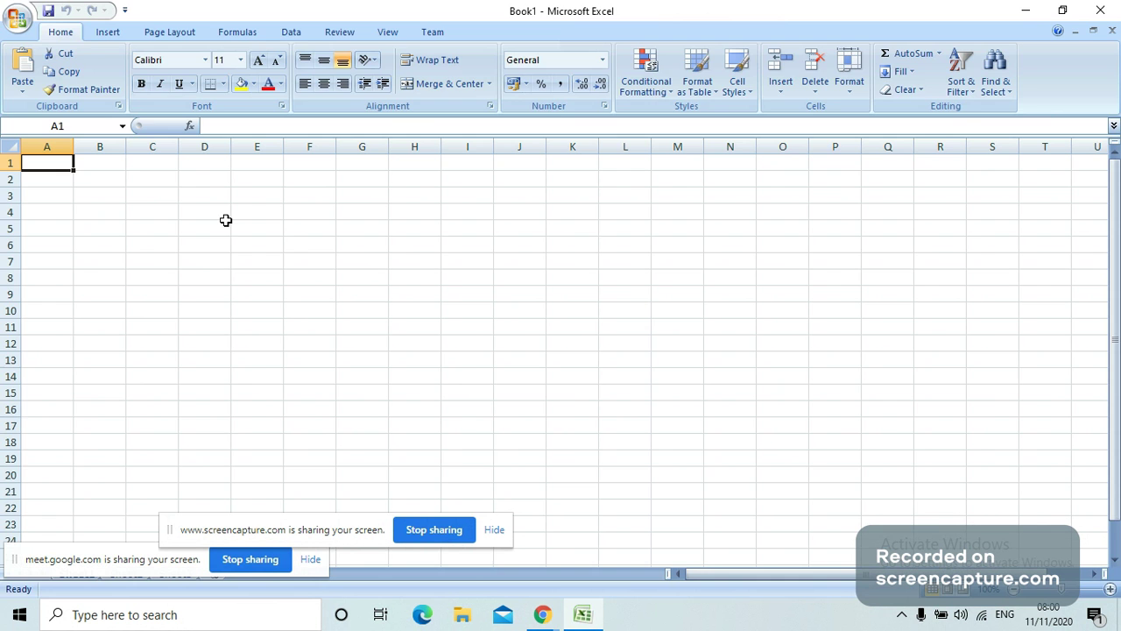
{"action": "left_click_drag", "start_coordinate": [279, 526], "coordinate": [708, 562]}
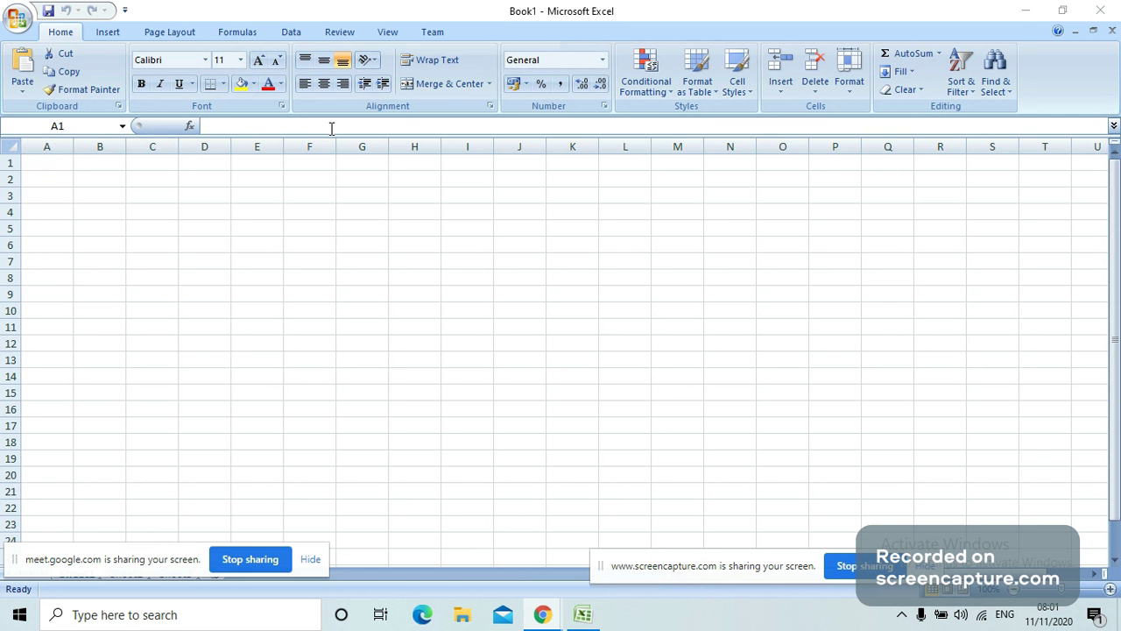
Step: Check the Google Meet call in Chrome and return to the Excel workbook
{"action": "left_click", "coordinate": [534, 608]}
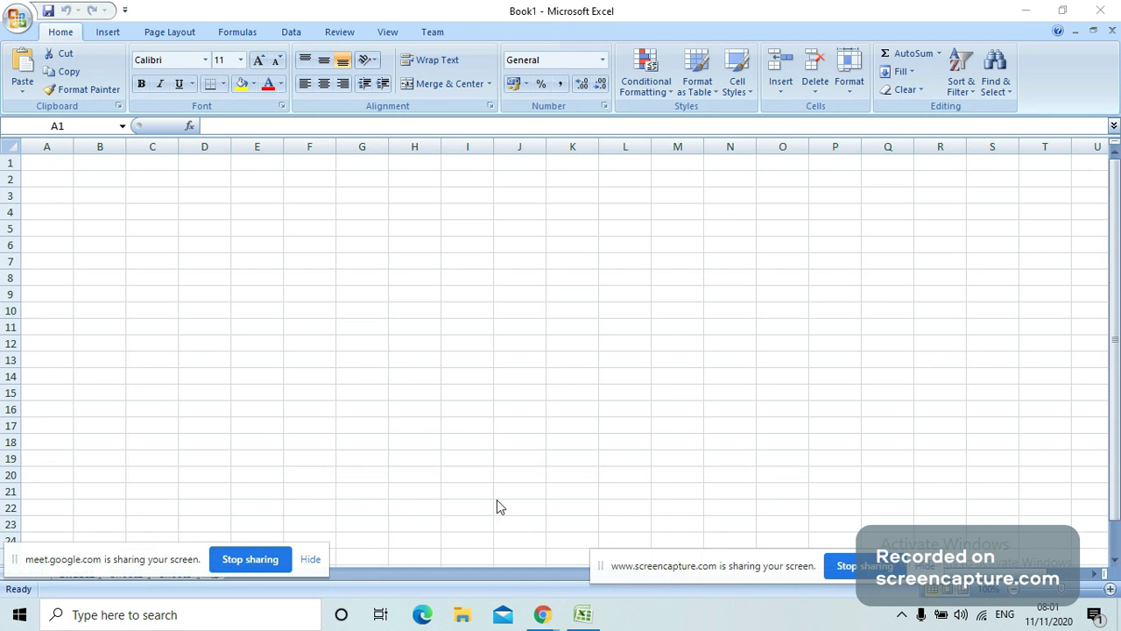
{"action": "left_click", "coordinate": [543, 616]}
{"action": "left_click", "coordinate": [368, 539]}
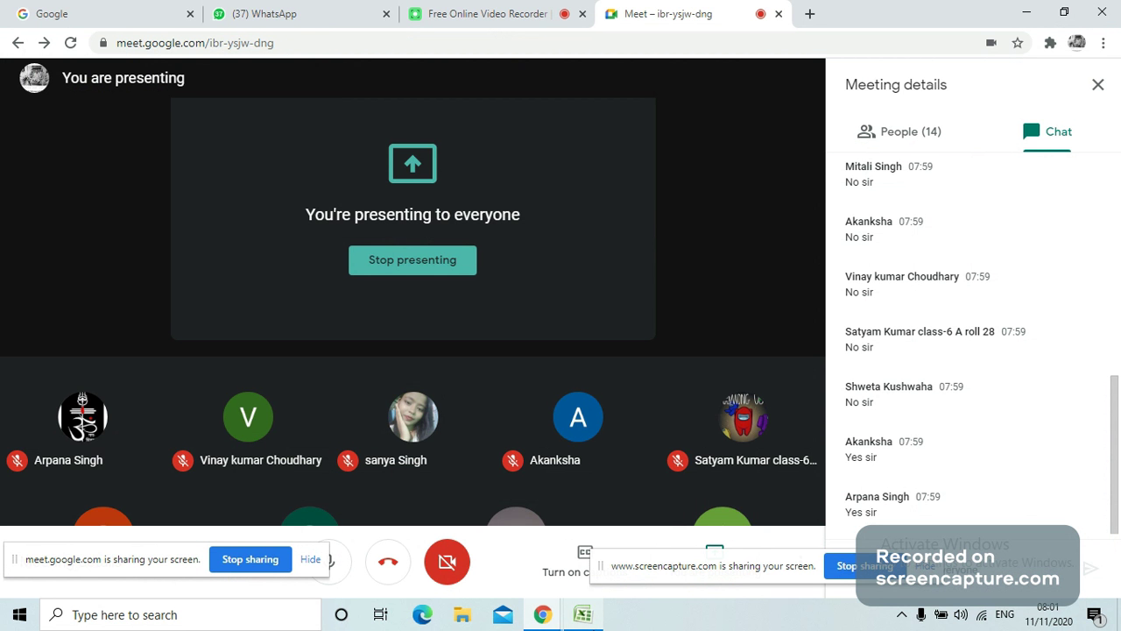
{"action": "key", "text": "alt+Tab"}
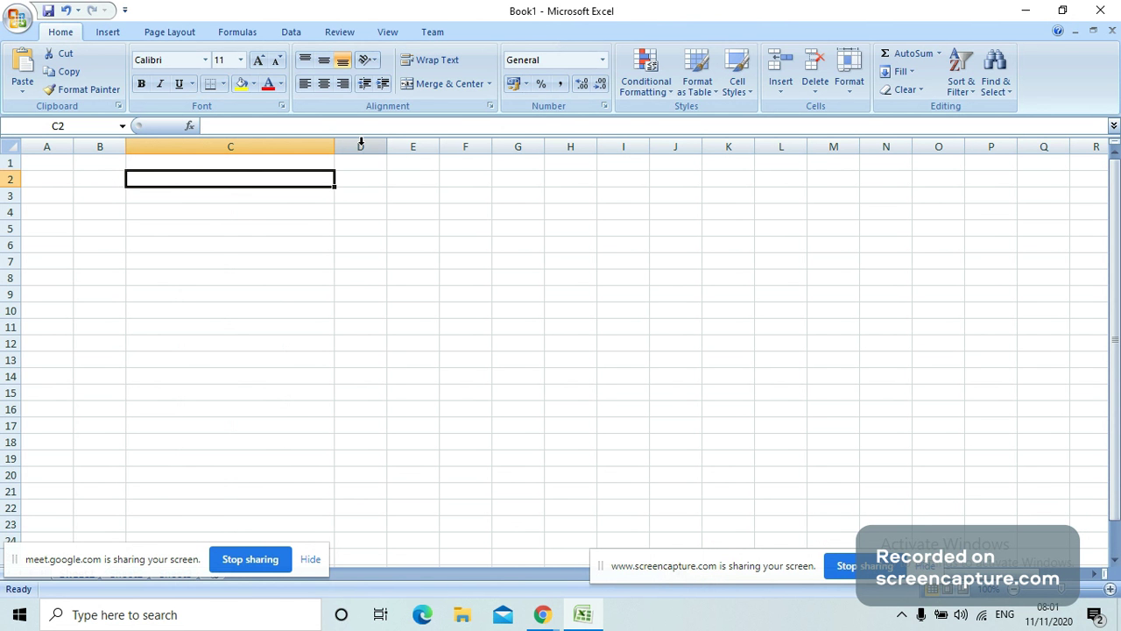
{"action": "key", "text": "Down"}
{"action": "key", "text": "Down"}
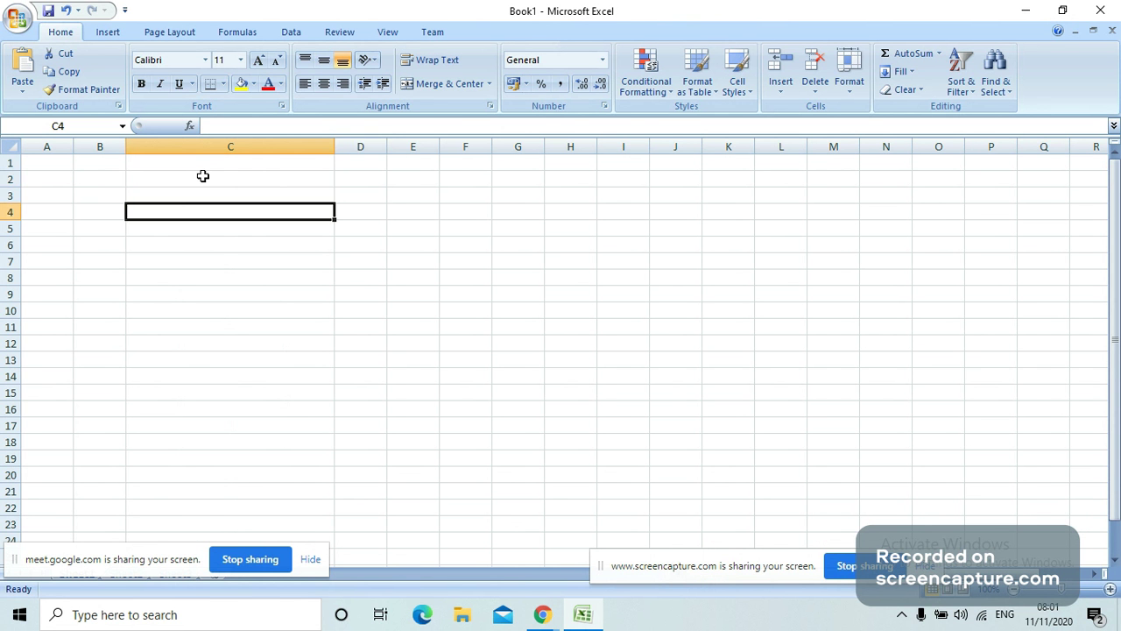
{"action": "key", "text": "Up"}
{"action": "key", "text": "Up"}
{"action": "key", "text": "Up"}
{"action": "key", "text": "Down"}
{"action": "key", "text": "Down"}
{"action": "key", "text": "Down"}
Step: Enter the whole number 125 in cell C1
{"action": "left_click", "coordinate": [223, 164]}
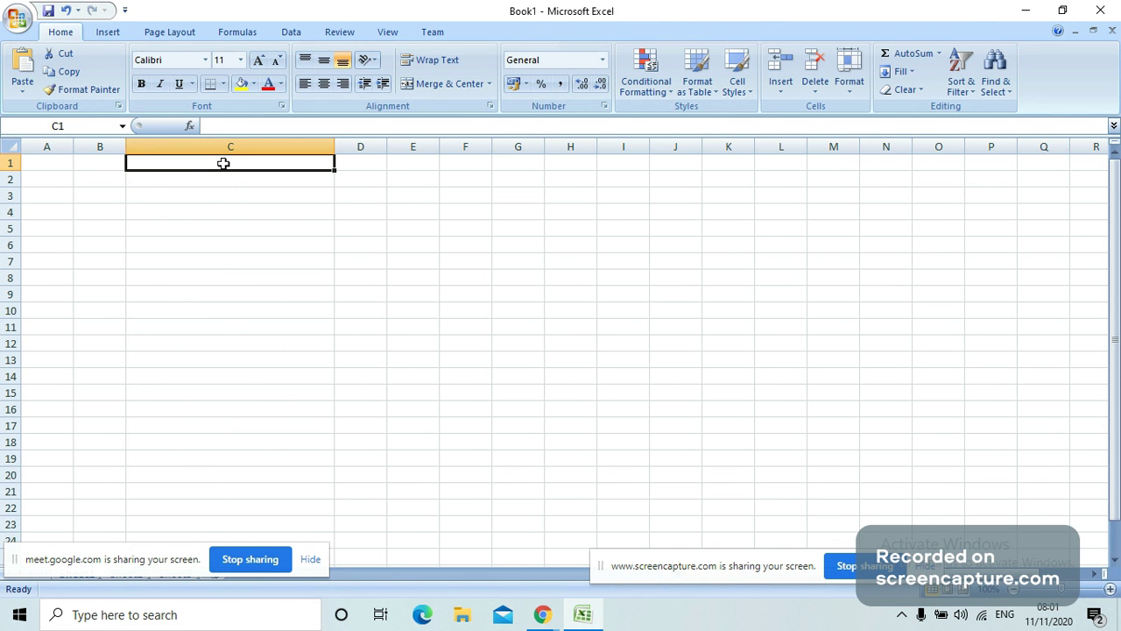
{"action": "type", "text": "125"}
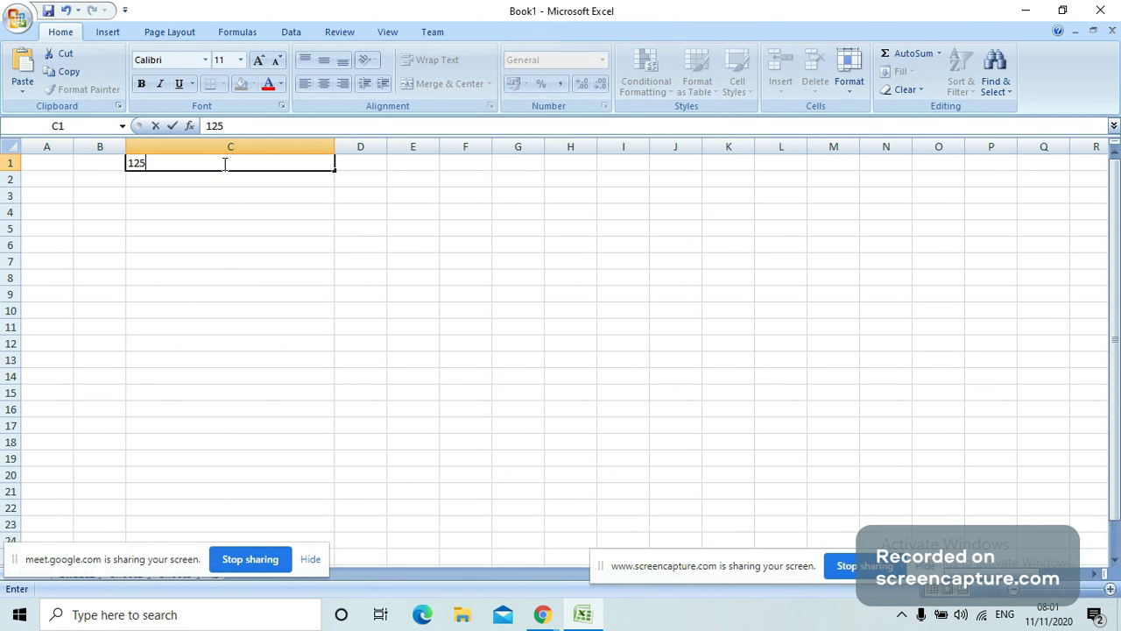
{"action": "key", "text": "Return"}
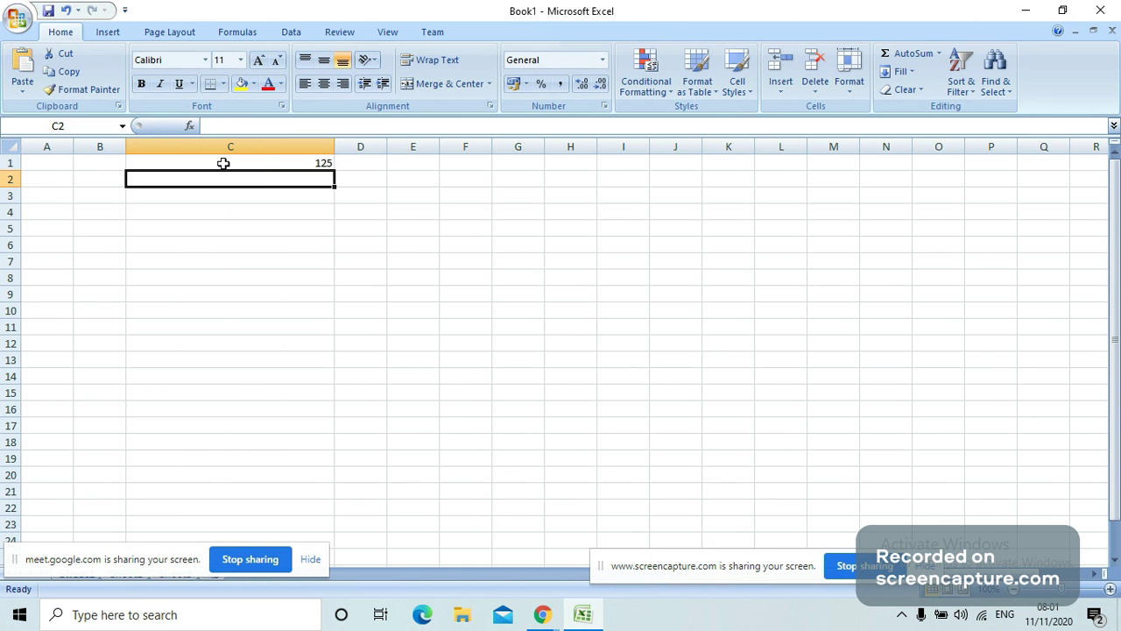
{"action": "key", "text": "Down"}
{"action": "key", "text": "Down"}
{"action": "key", "text": "Down"}
{"action": "key", "text": "Down"}
{"action": "key", "text": "Down"}
{"action": "key", "text": "Down"}
{"action": "key", "text": "Down"}
{"action": "left_click", "coordinate": [261, 163]}
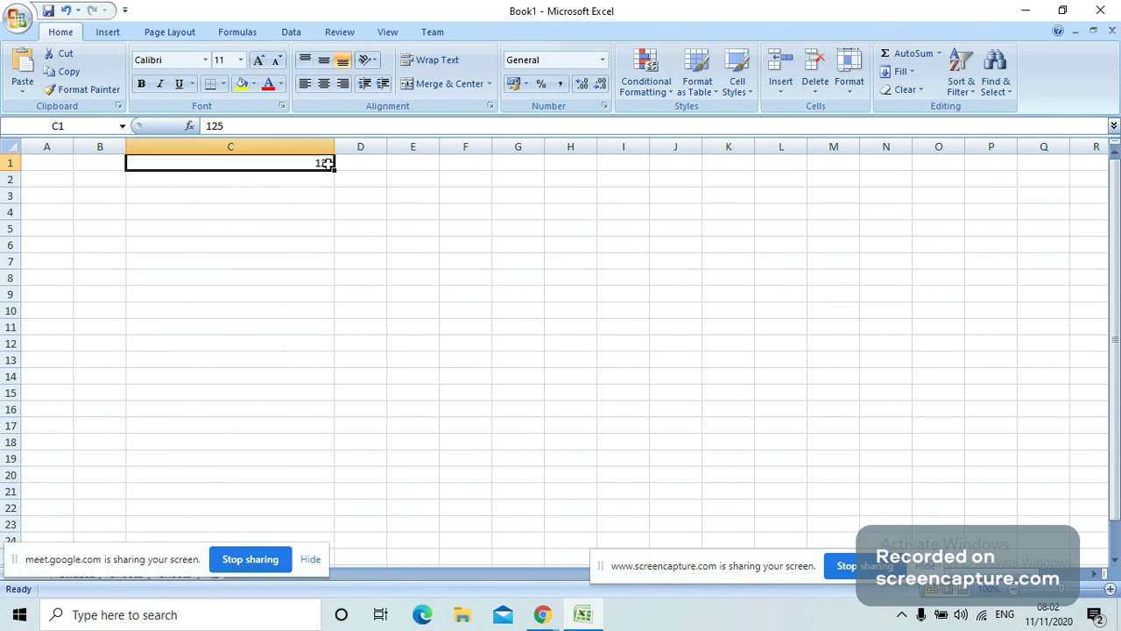
{"action": "key", "text": "Down"}
{"action": "key", "text": "Down"}
{"action": "key", "text": "Down"}
{"action": "key", "text": "Down"}
{"action": "key", "text": "Down"}
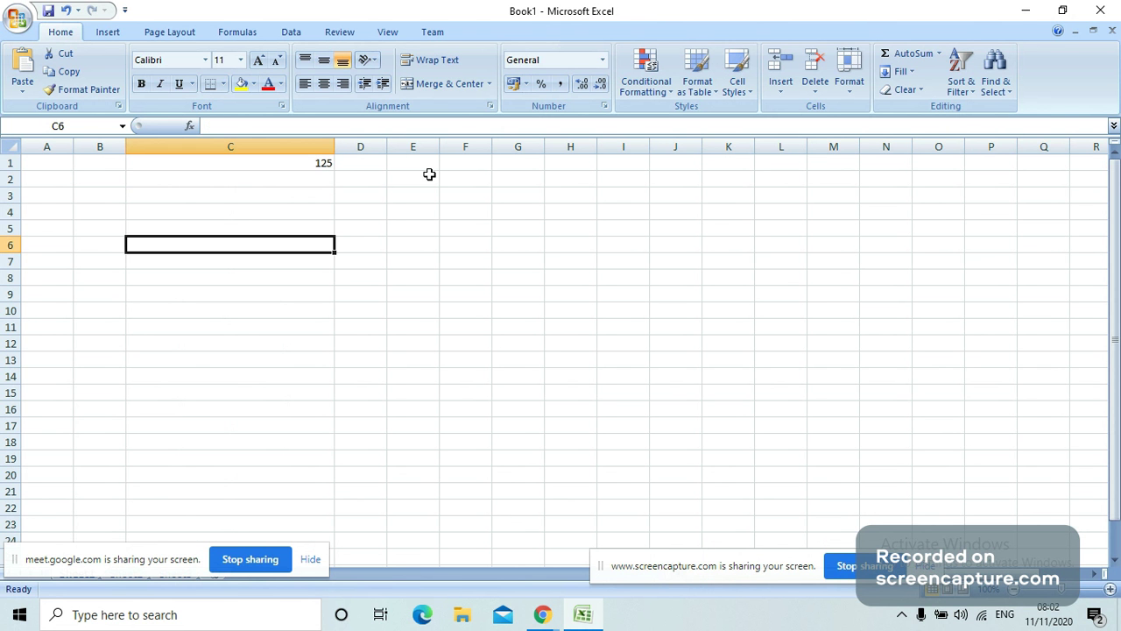
Step: Widen column G to about two and a half times its width and enter the text bvp in cell G1
{"action": "left_click", "coordinate": [528, 159]}
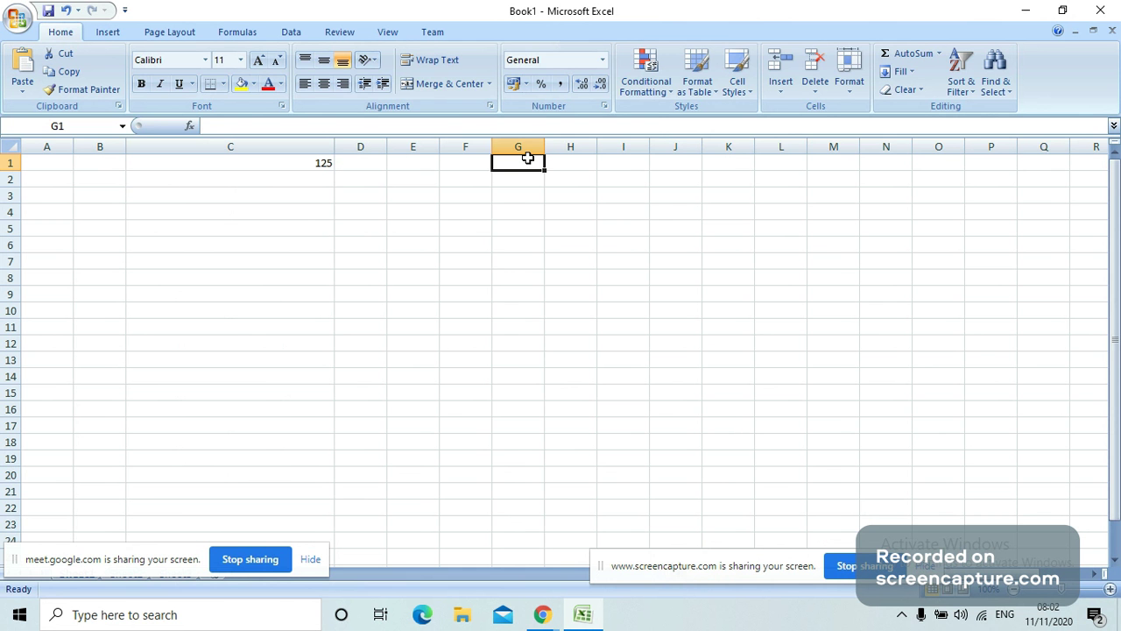
{"action": "left_click_drag", "start_coordinate": [545, 146], "coordinate": [628, 149]}
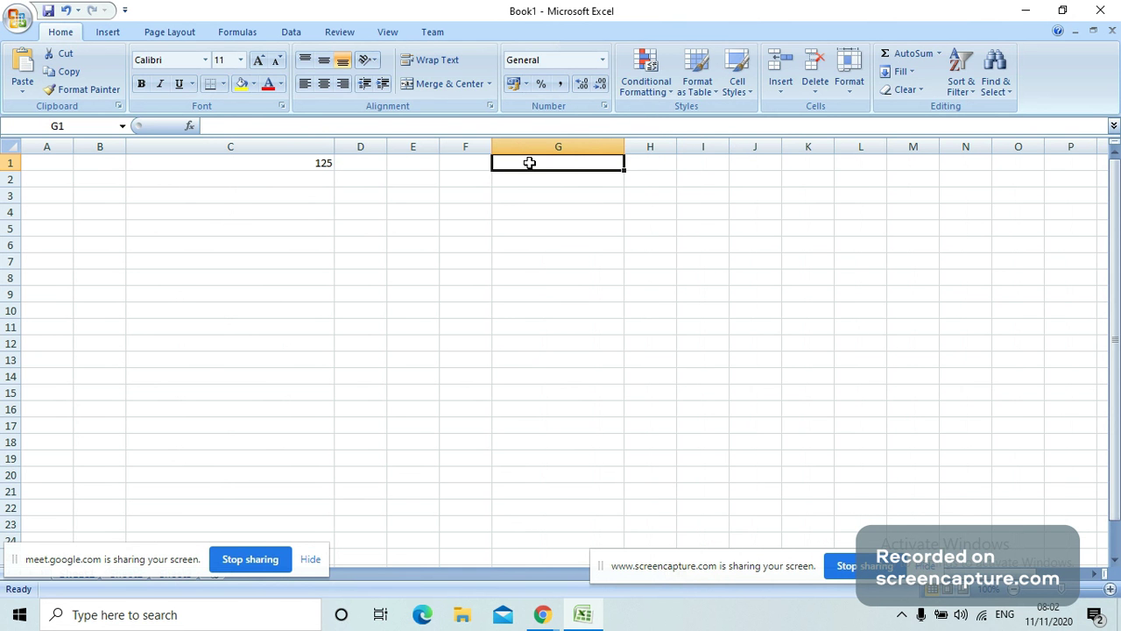
{"action": "type", "text": "bvp"}
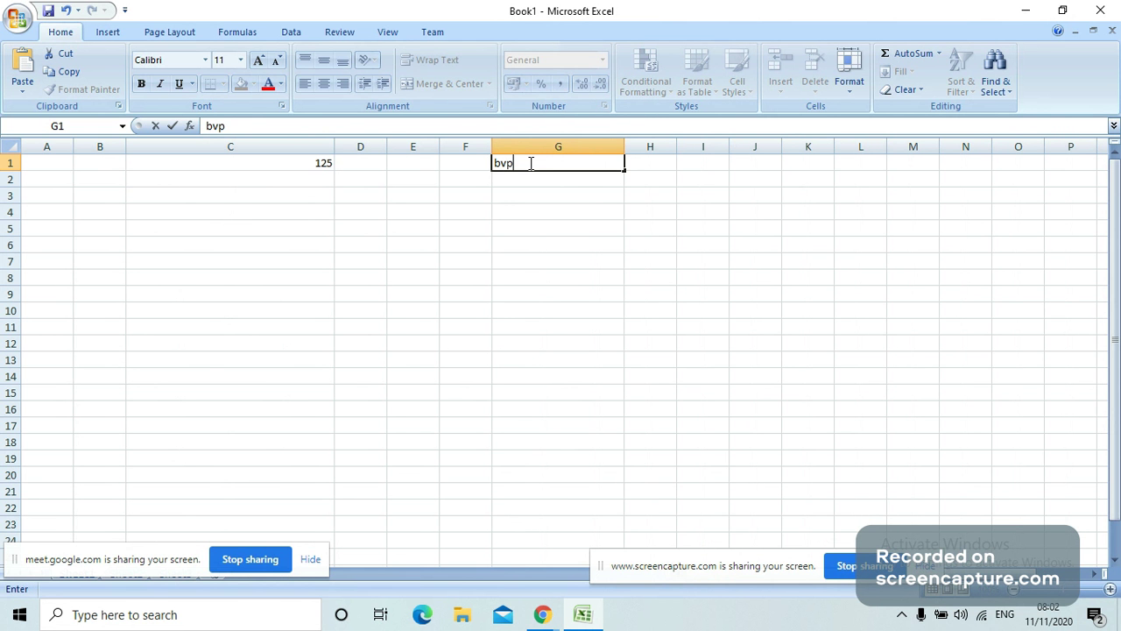
{"action": "key", "text": "Return"}
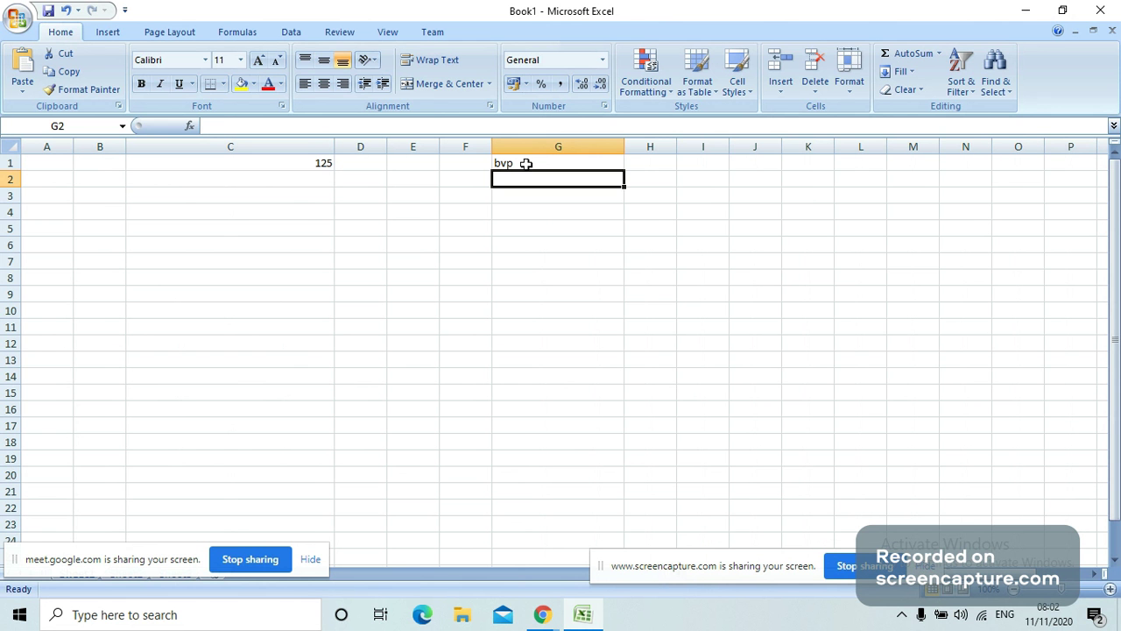
Step: Compare how the number in cell C1 and the text in cell G1 are aligned
{"action": "left_click", "coordinate": [526, 164]}
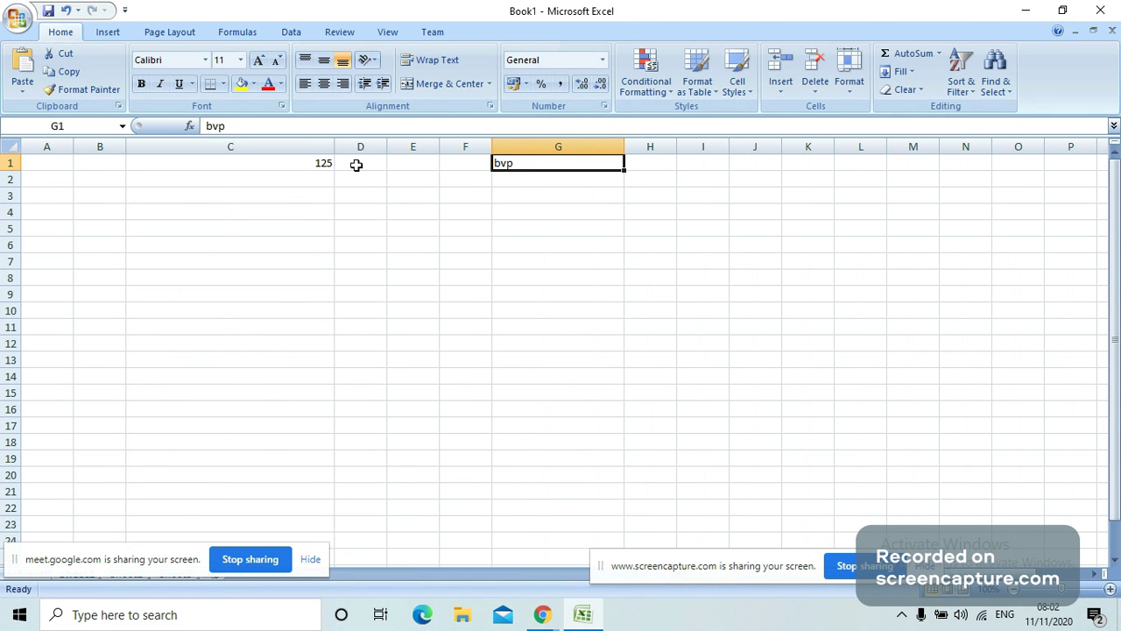
{"action": "left_click_drag", "start_coordinate": [526, 212], "coordinate": [526, 227]}
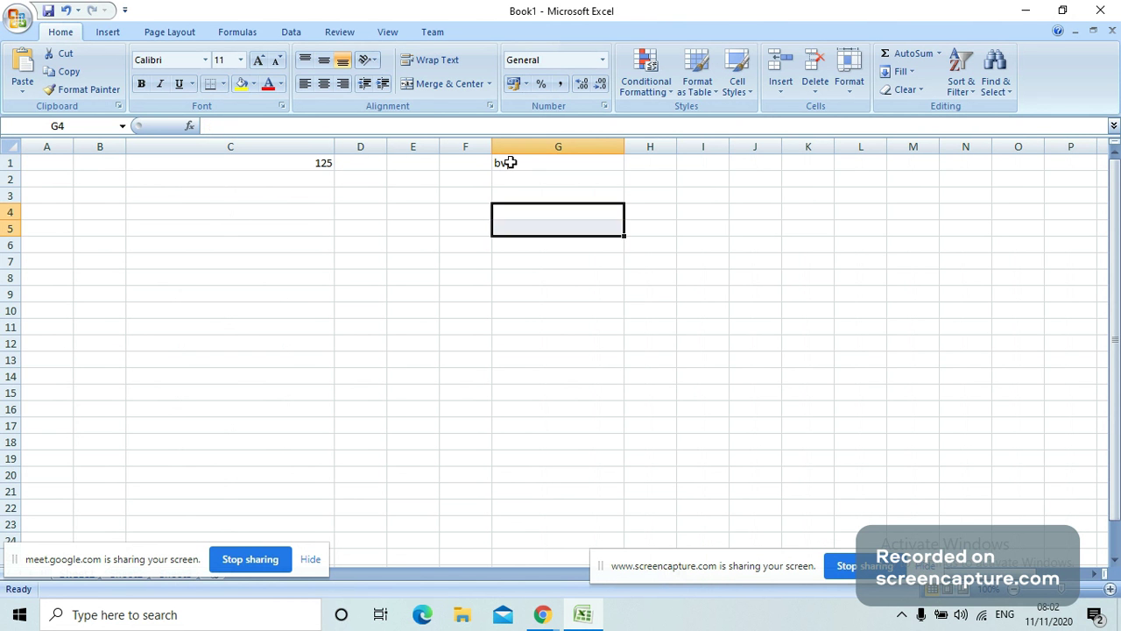
{"action": "left_click", "coordinate": [509, 163]}
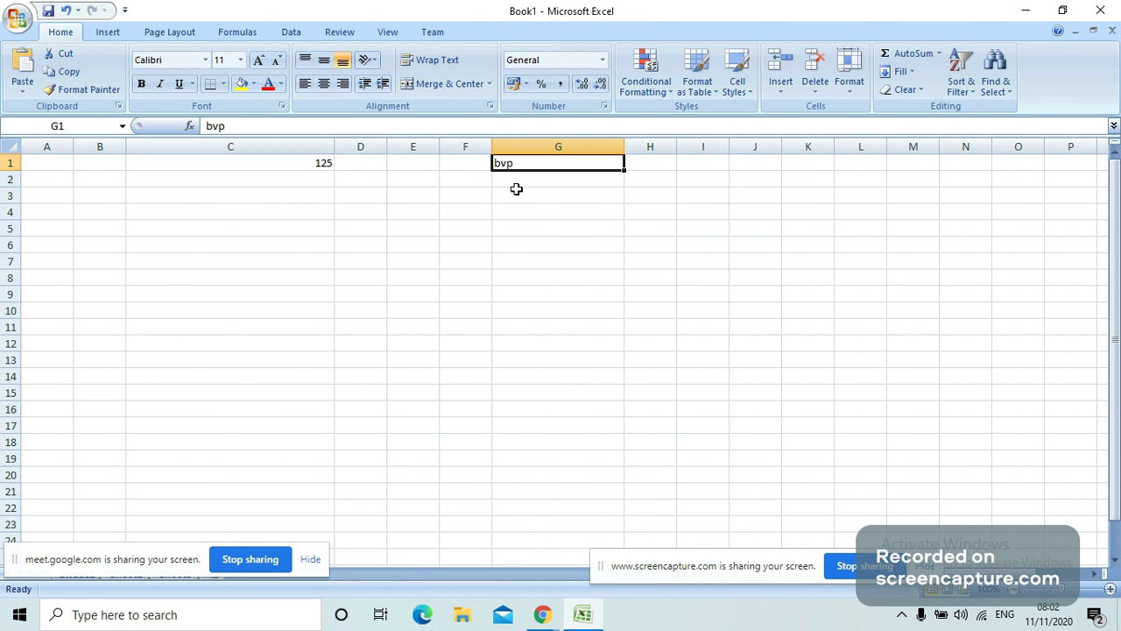
{"action": "left_click", "coordinate": [525, 259]}
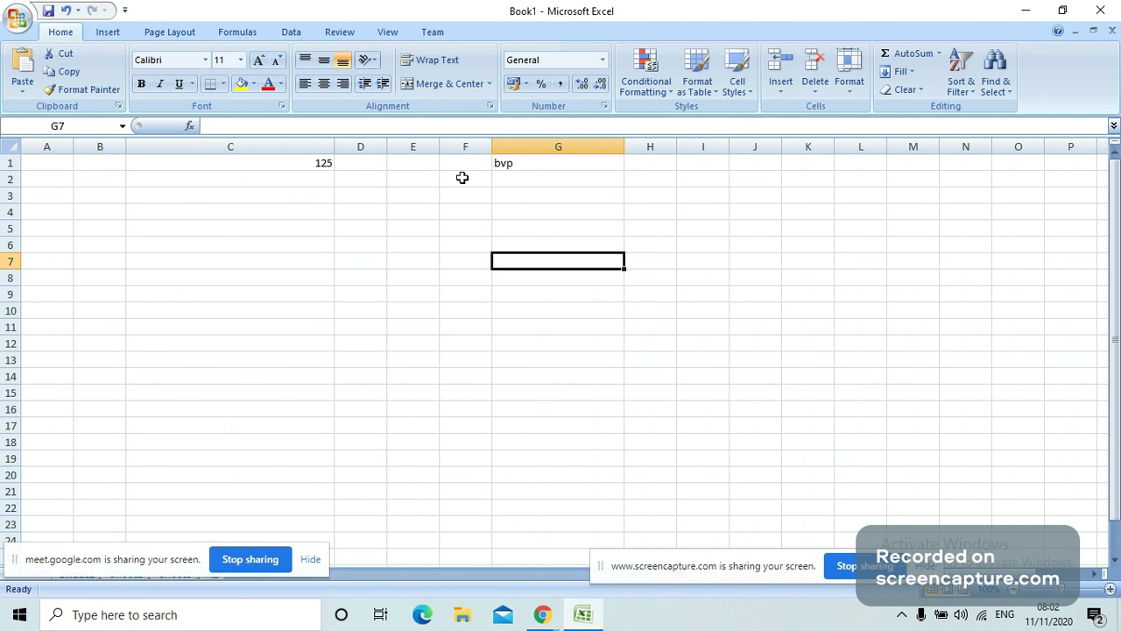
{"action": "left_click", "coordinate": [520, 162]}
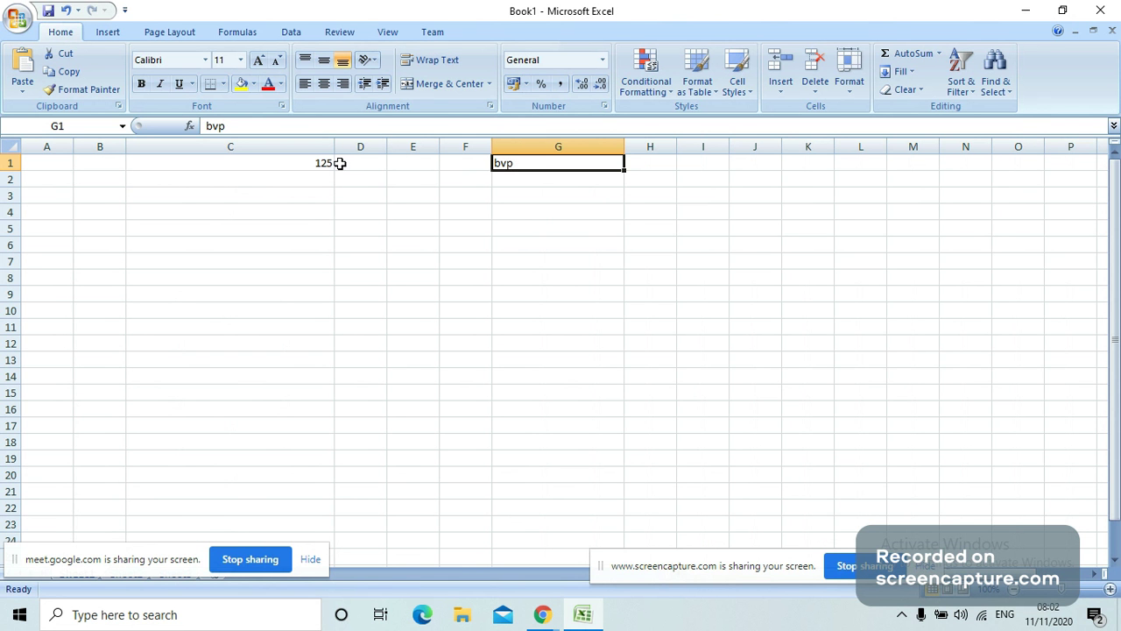
{"action": "left_click", "coordinate": [311, 162]}
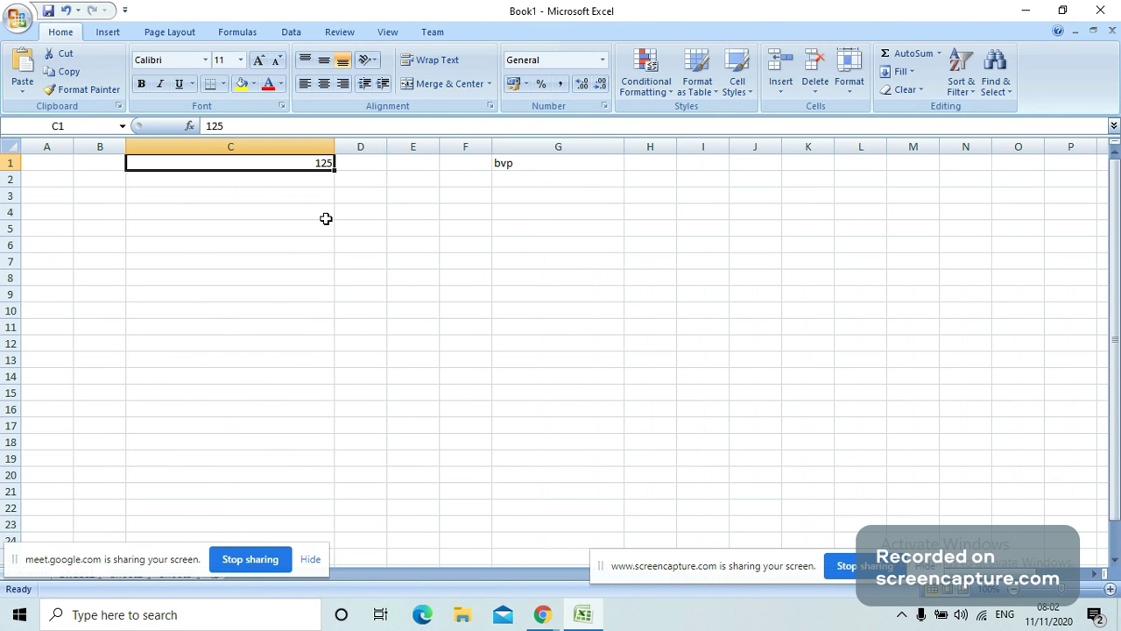
{"action": "left_click", "coordinate": [350, 277]}
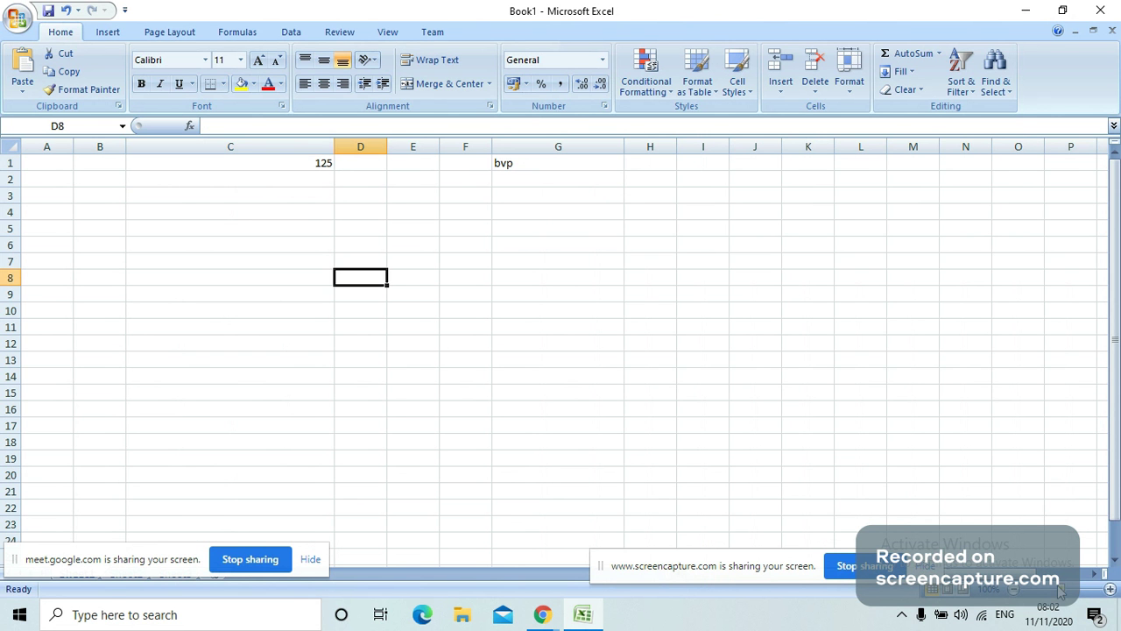
Step: Increase the height of row 1 to nearly three times the default row height
{"action": "left_click", "coordinate": [1110, 588]}
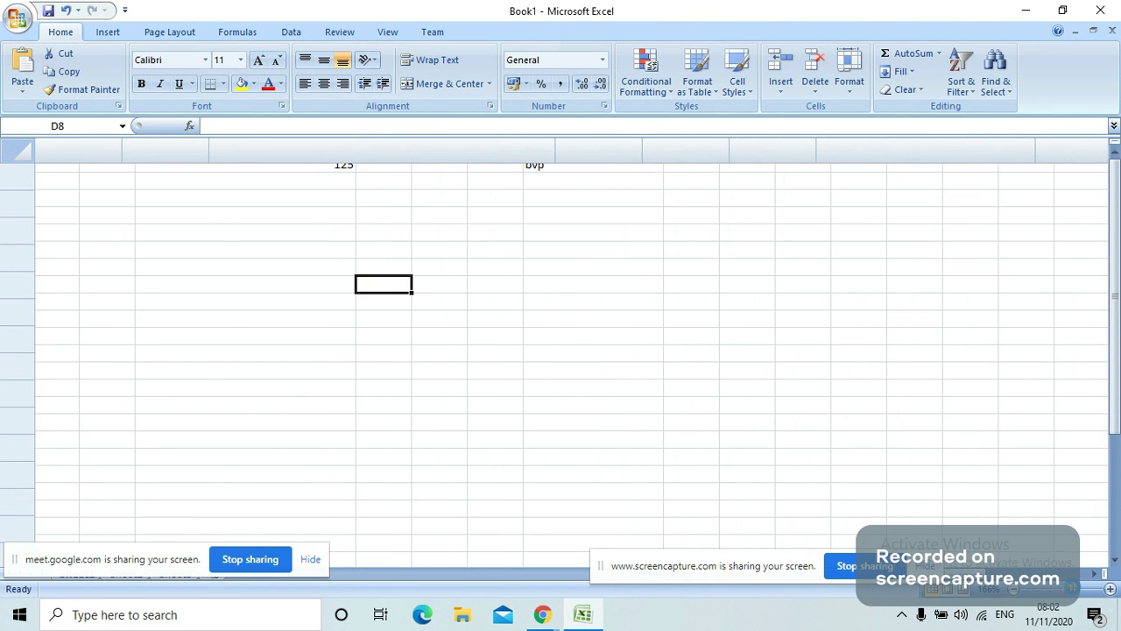
{"action": "left_click", "coordinate": [1084, 593]}
{"action": "left_click", "coordinate": [1083, 589]}
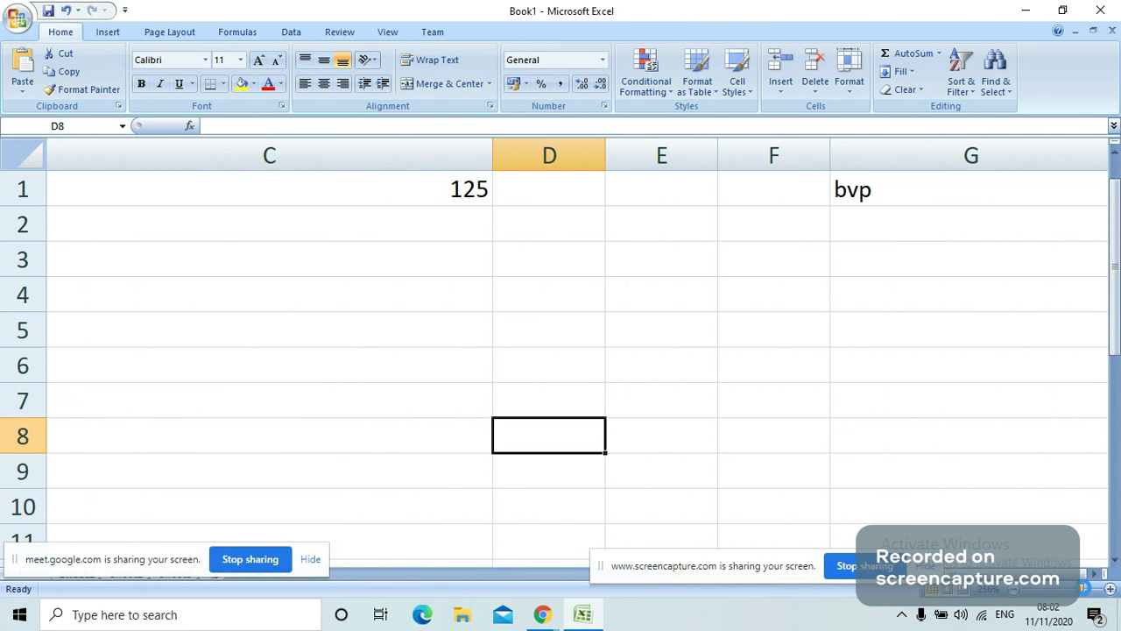
{"action": "left_click", "coordinate": [1086, 593]}
{"action": "left_click", "coordinate": [1084, 594]}
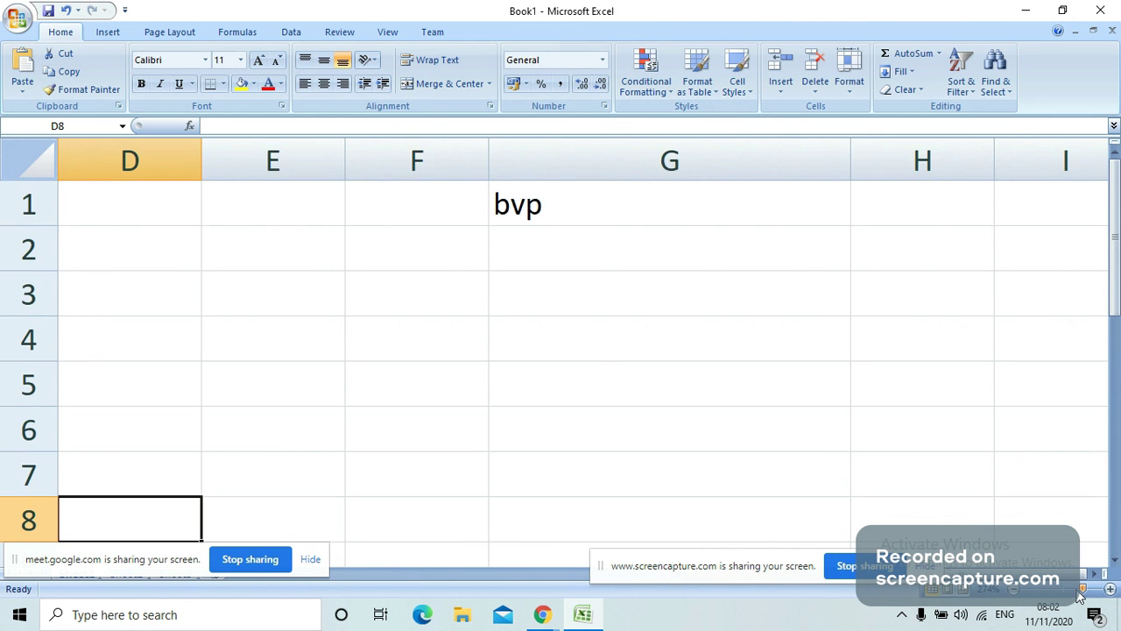
{"action": "left_click", "coordinate": [1080, 594]}
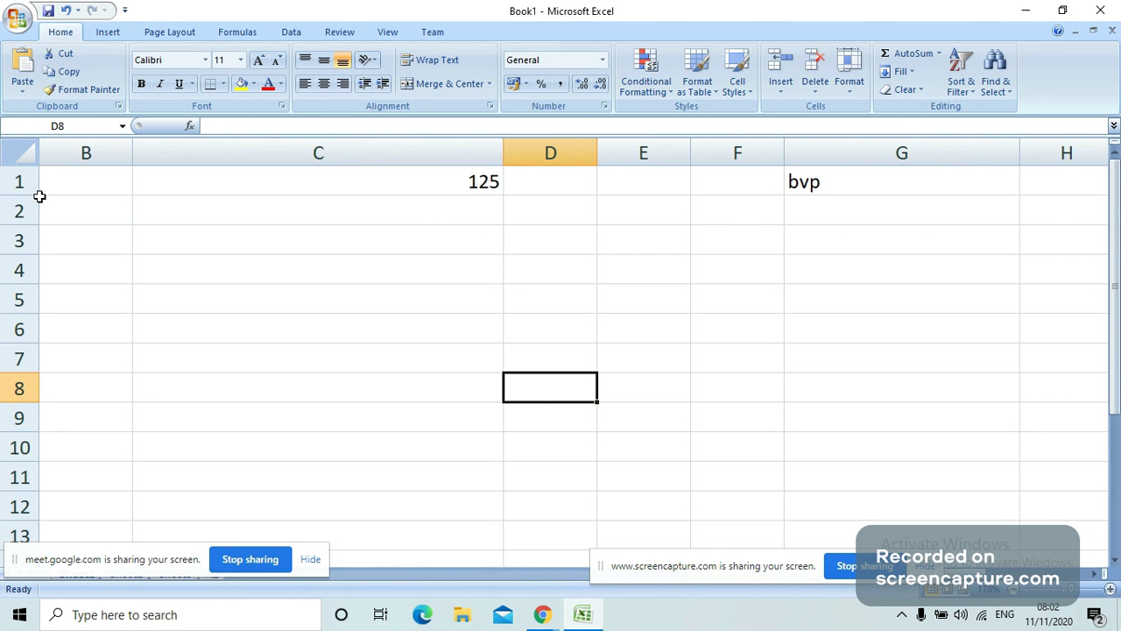
{"action": "left_click_drag", "start_coordinate": [21, 195], "coordinate": [23, 234]}
Step: Replace the number in cell C1 with the decimal value 25.55 and reselect the cell
{"action": "left_click", "coordinate": [398, 225]}
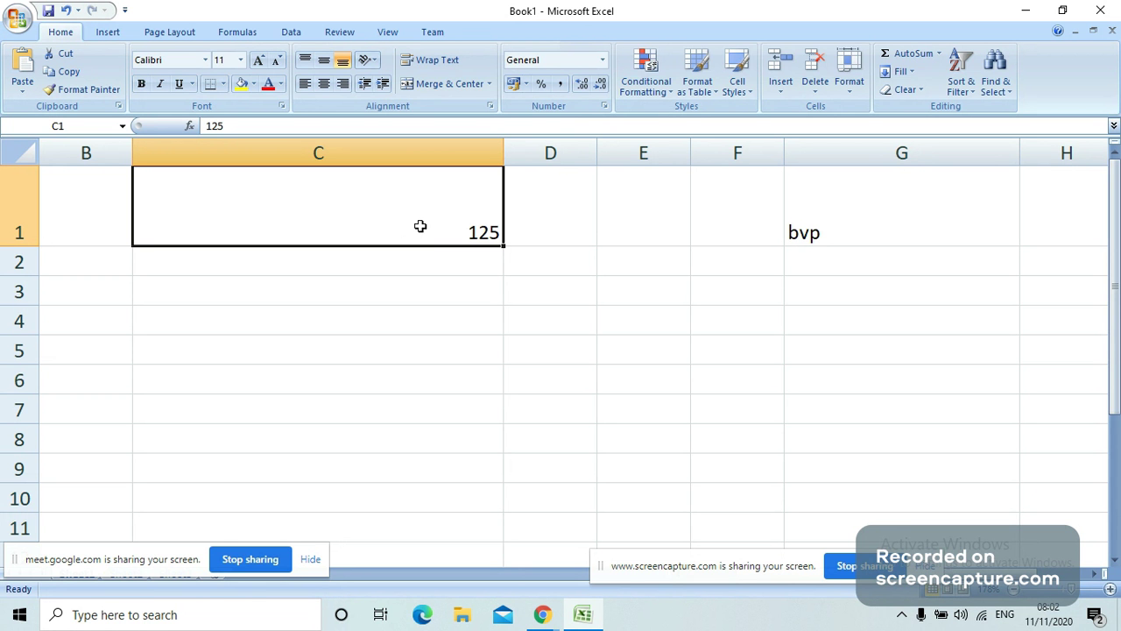
{"action": "double_click", "coordinate": [420, 226]}
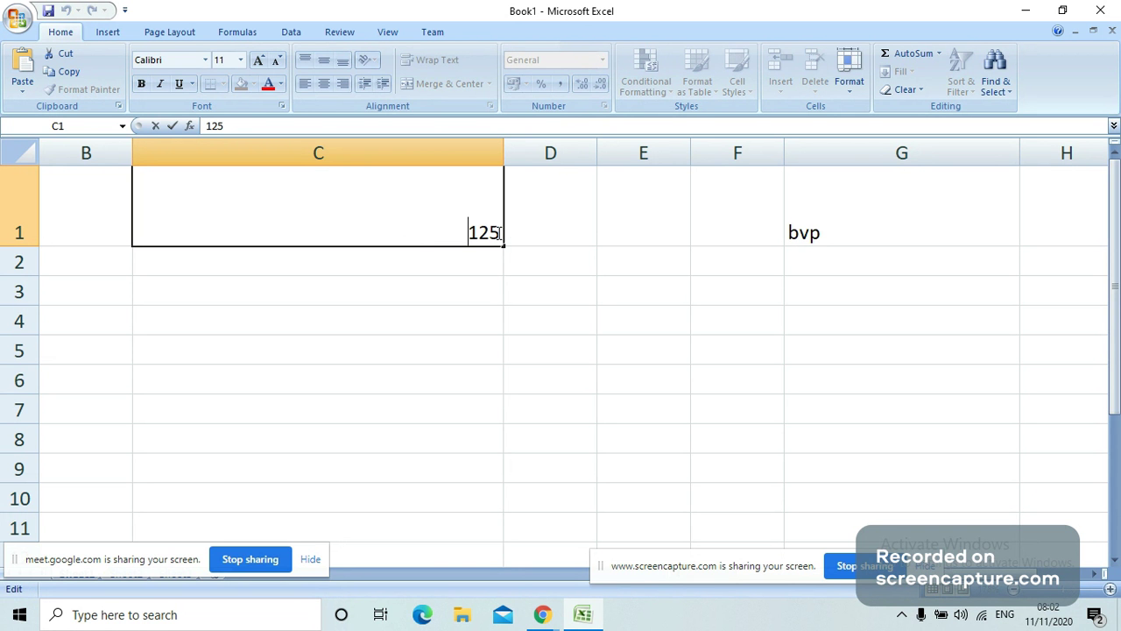
{"action": "left_click_drag", "start_coordinate": [500, 232], "coordinate": [421, 232]}
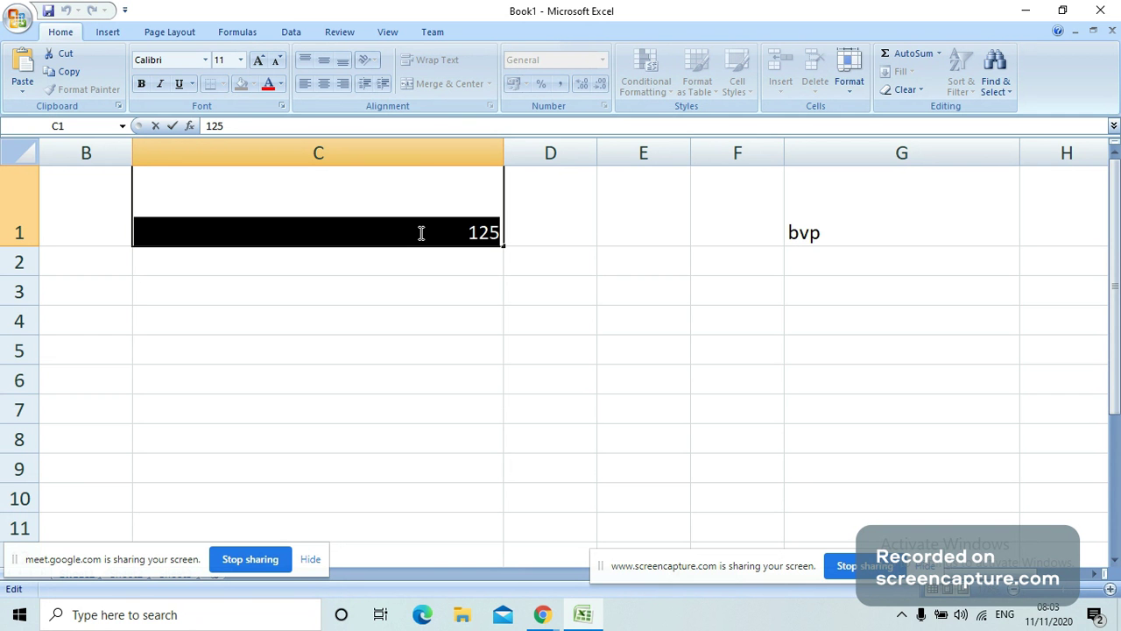
{"action": "key", "text": "BackSpace"}
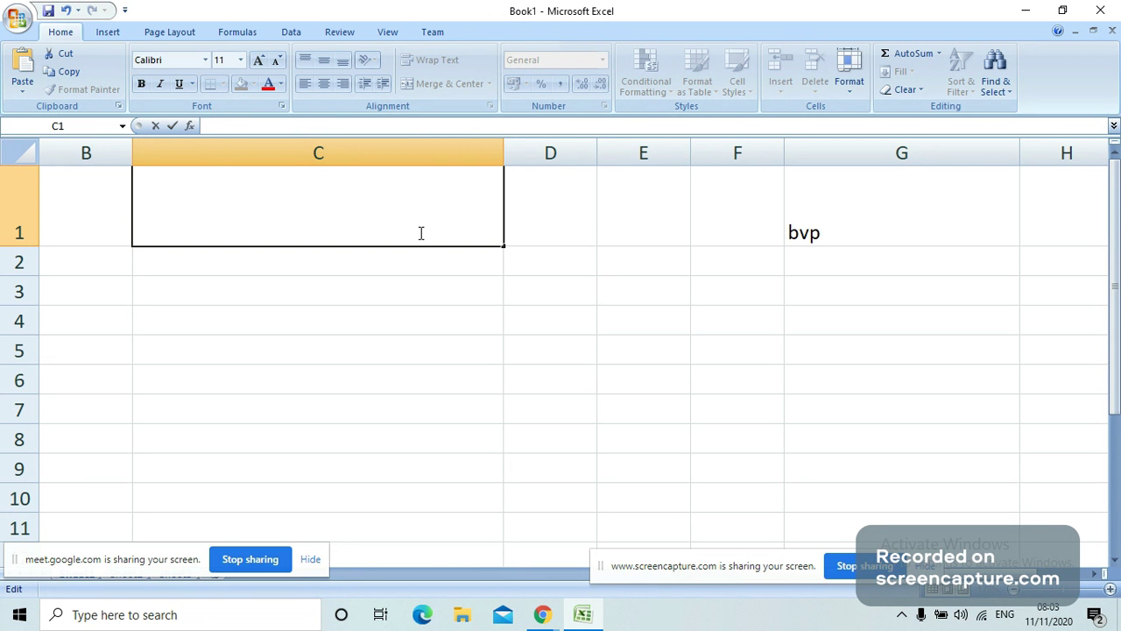
{"action": "type", "text": "25.55"}
{"action": "key", "text": "Return"}
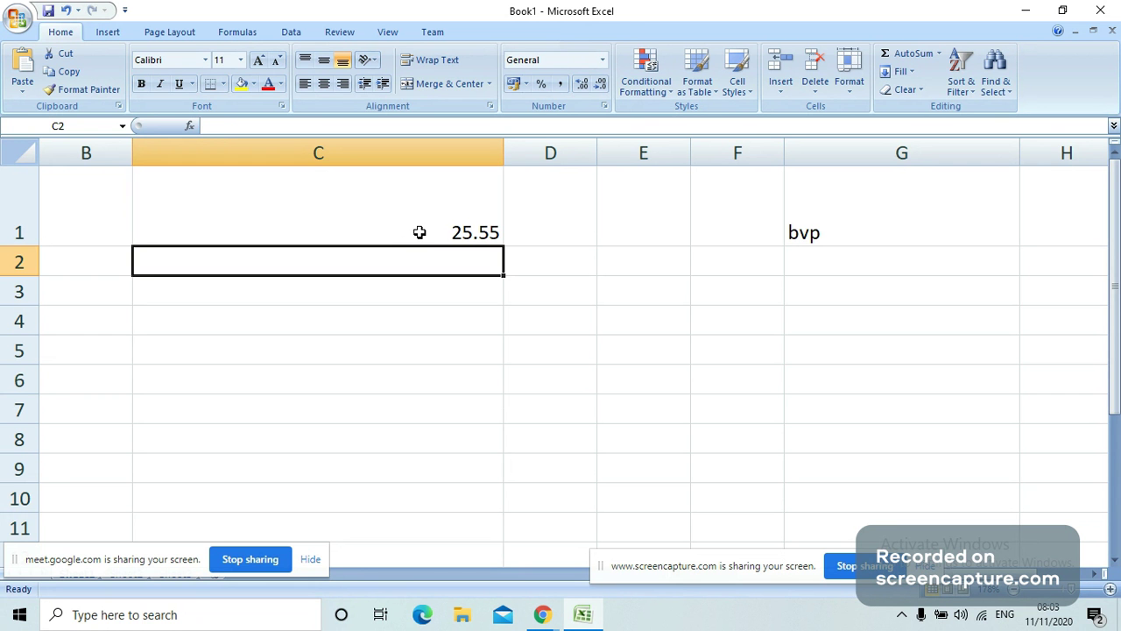
{"action": "left_click", "coordinate": [435, 236]}
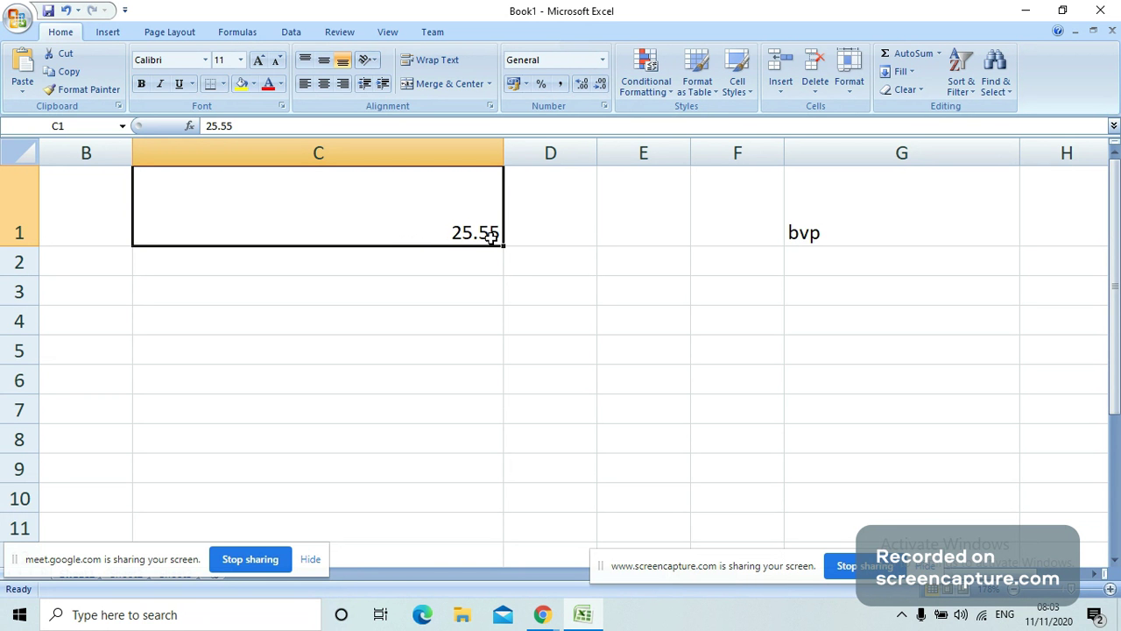
Step: Format cell C1 with the Number category and 0 decimal places
{"action": "right_click", "coordinate": [306, 194]}
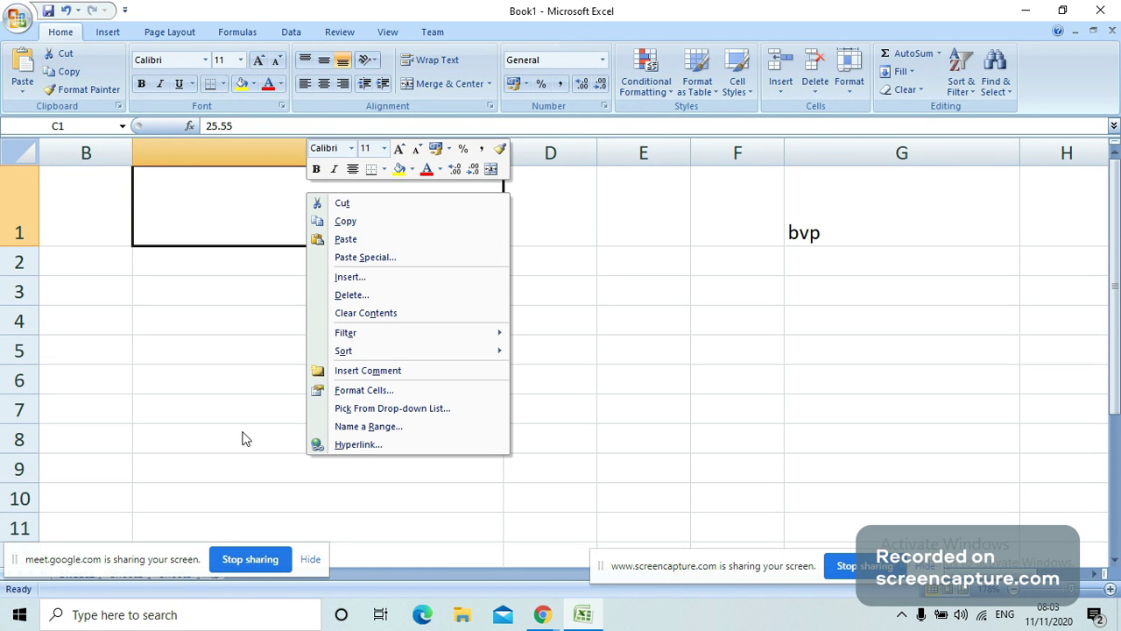
{"action": "key", "text": "Escape"}
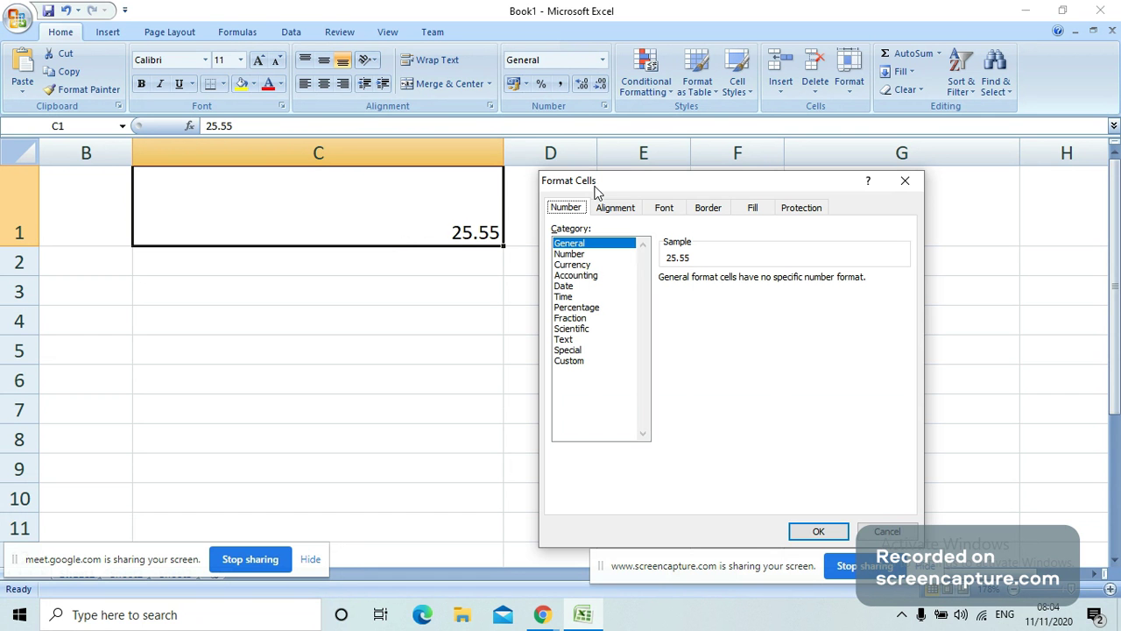
{"action": "left_click", "coordinate": [574, 245]}
{"action": "left_click", "coordinate": [569, 254]}
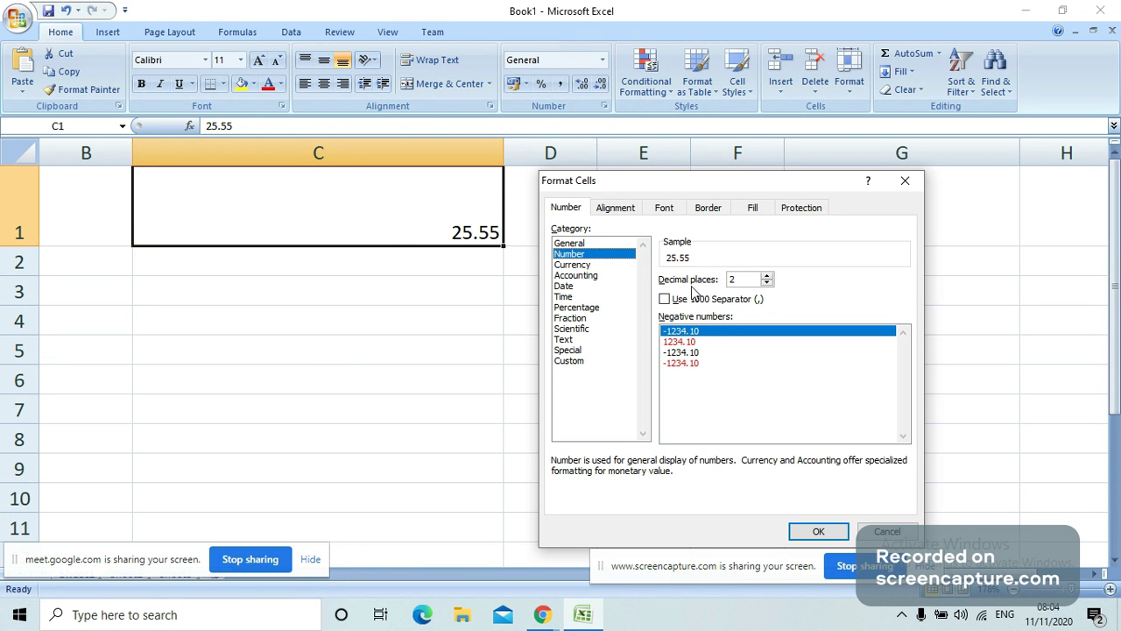
{"action": "double_click", "coordinate": [733, 281]}
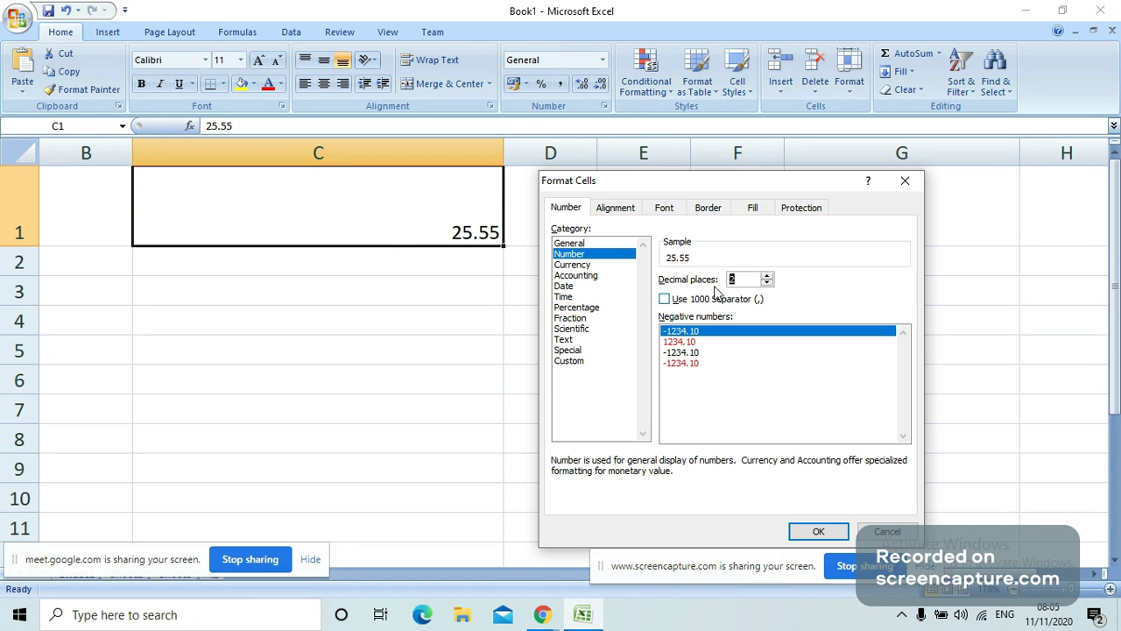
{"action": "left_click", "coordinate": [749, 279]}
{"action": "left_click_drag", "start_coordinate": [749, 278], "coordinate": [726, 278]}
{"action": "type", "text": "00"}
{"action": "key", "text": "Return"}
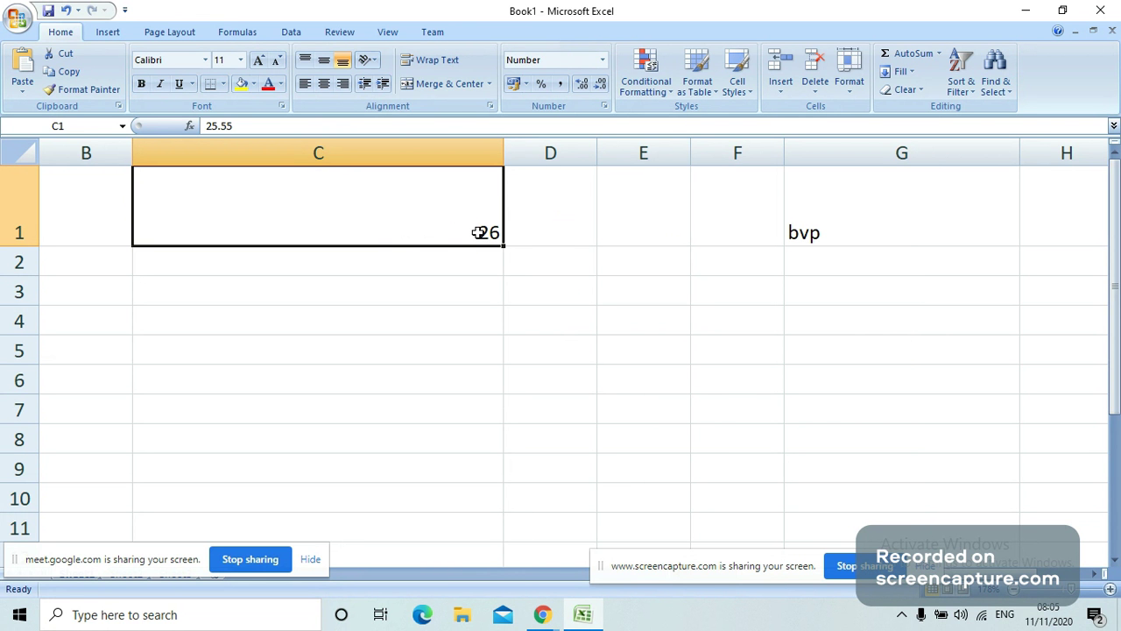
Step: Replace the number in cell C1 with 25.50 and reselect the cell
{"action": "key", "text": "BackSpace"}
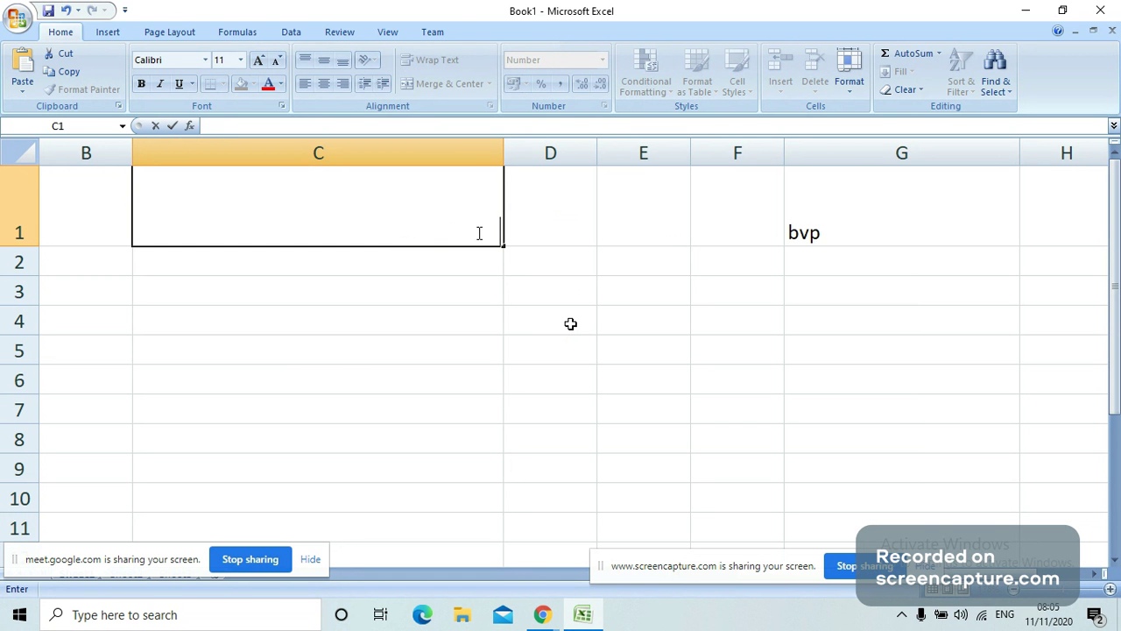
{"action": "type", "text": "25.50"}
{"action": "key", "text": "Return"}
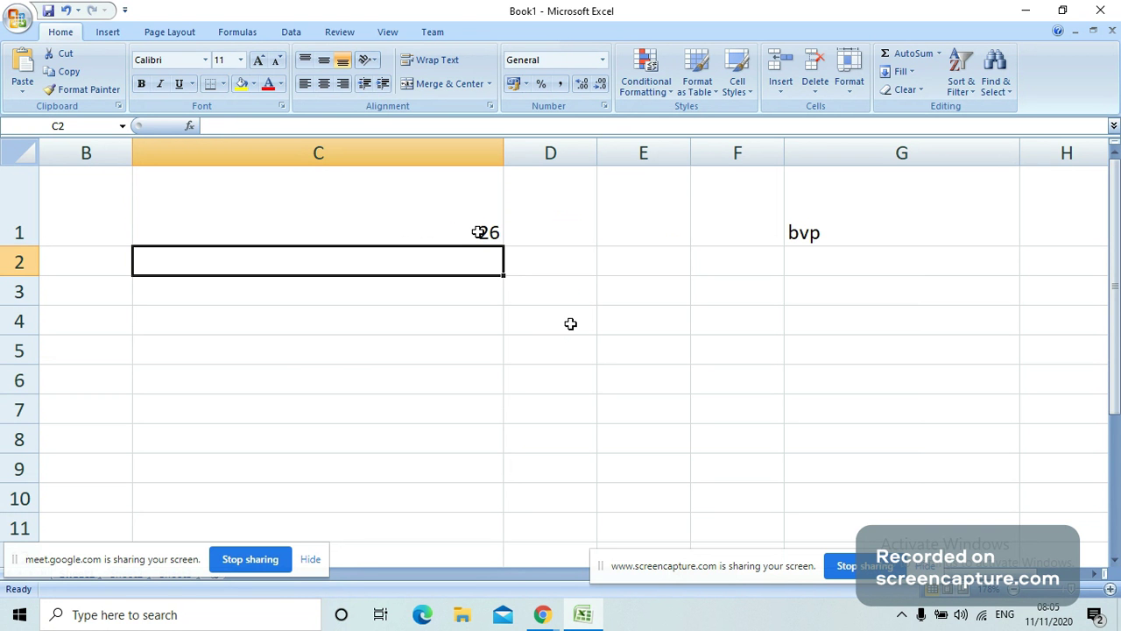
{"action": "left_click", "coordinate": [479, 232]}
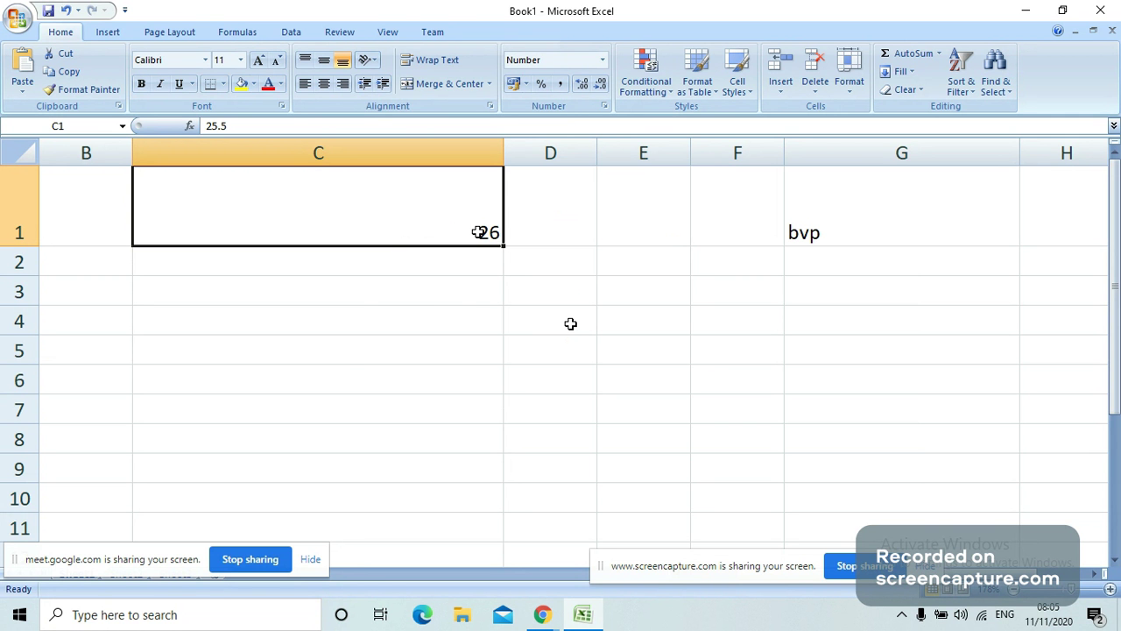
Step: Format cell C1 with the Number category and 2 decimal places
{"action": "key", "text": "ctrl+1"}
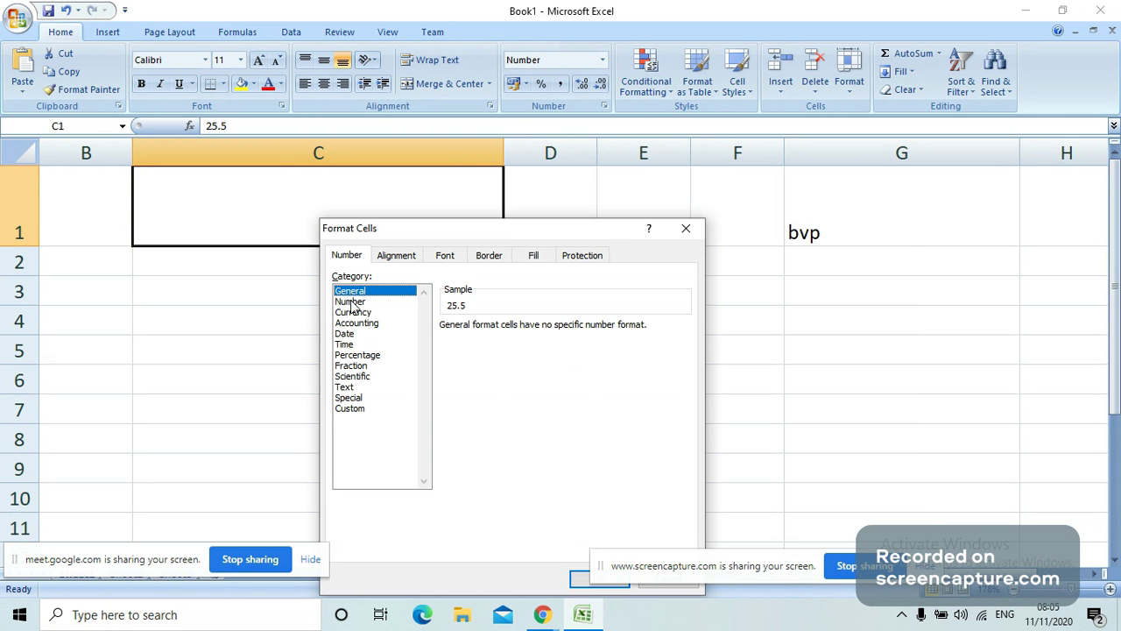
{"action": "left_click", "coordinate": [350, 301]}
{"action": "left_click_drag", "start_coordinate": [523, 330], "coordinate": [502, 329]}
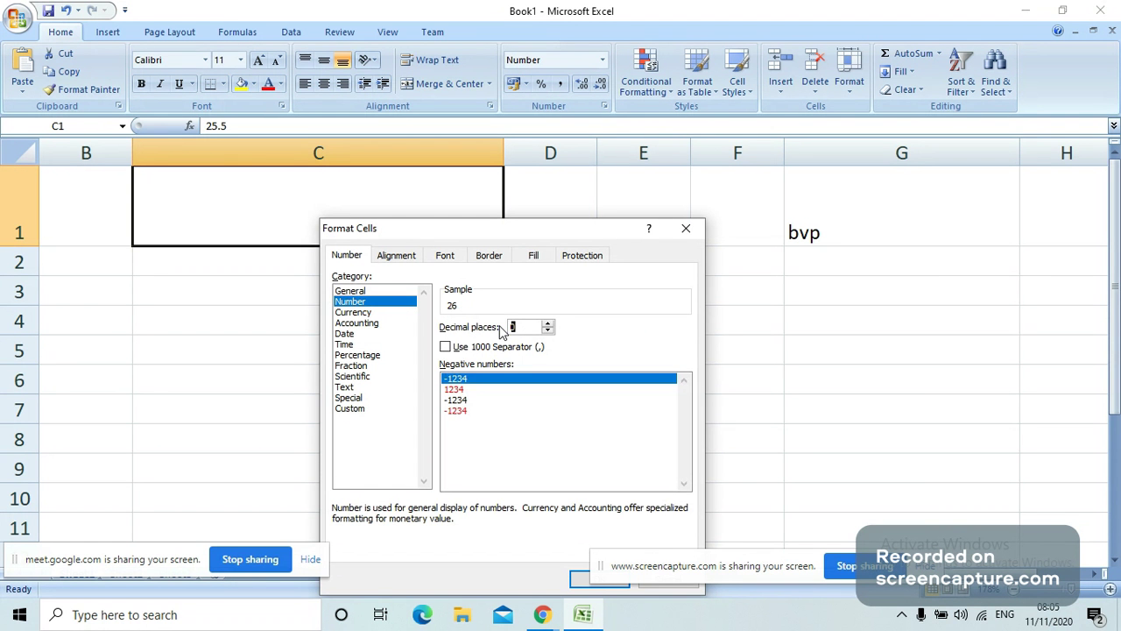
{"action": "type", "text": "2"}
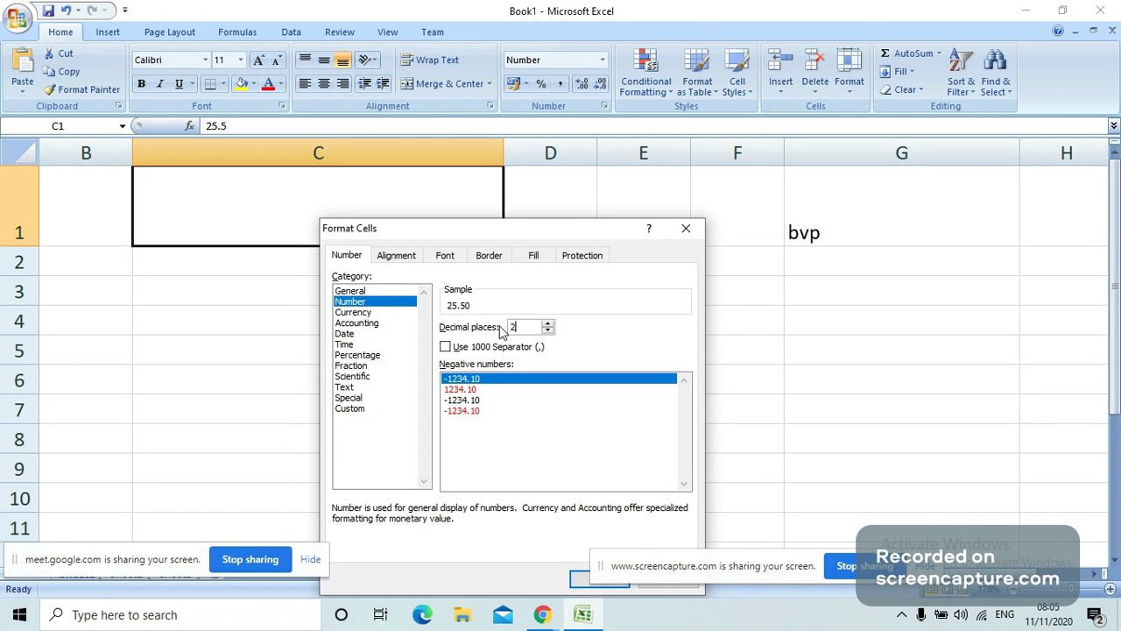
{"action": "left_click", "coordinate": [577, 579]}
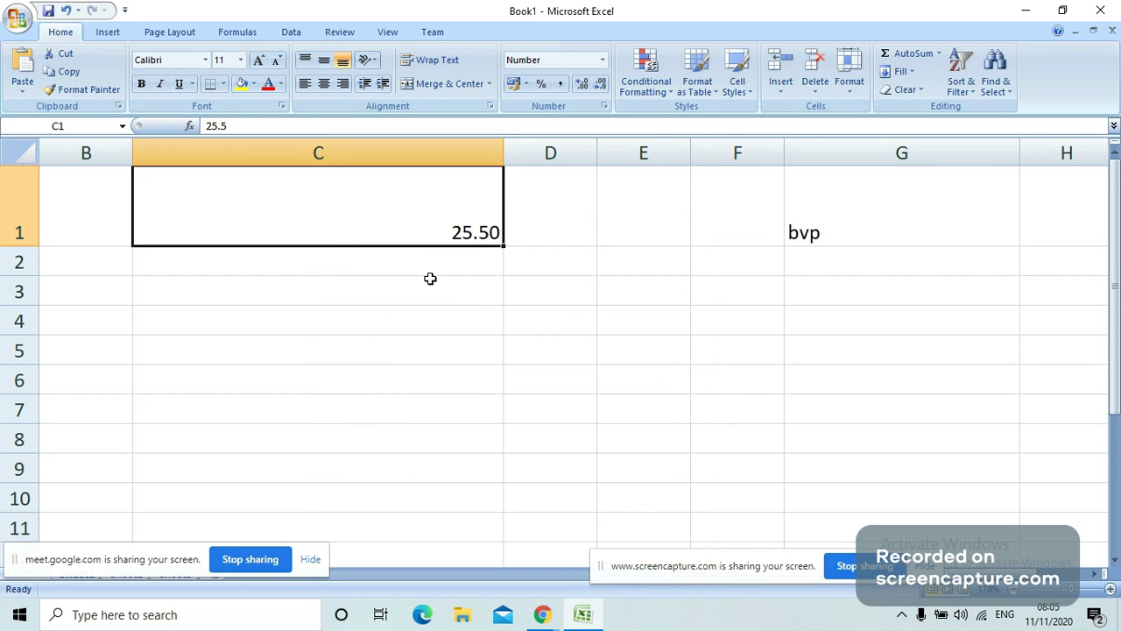
Step: Review the Currency, Accounting, Date and Time format options for cell C1, including the currency symbols, without applying any of them
{"action": "right_click", "coordinate": [400, 204]}
{"action": "left_click", "coordinate": [457, 401]}
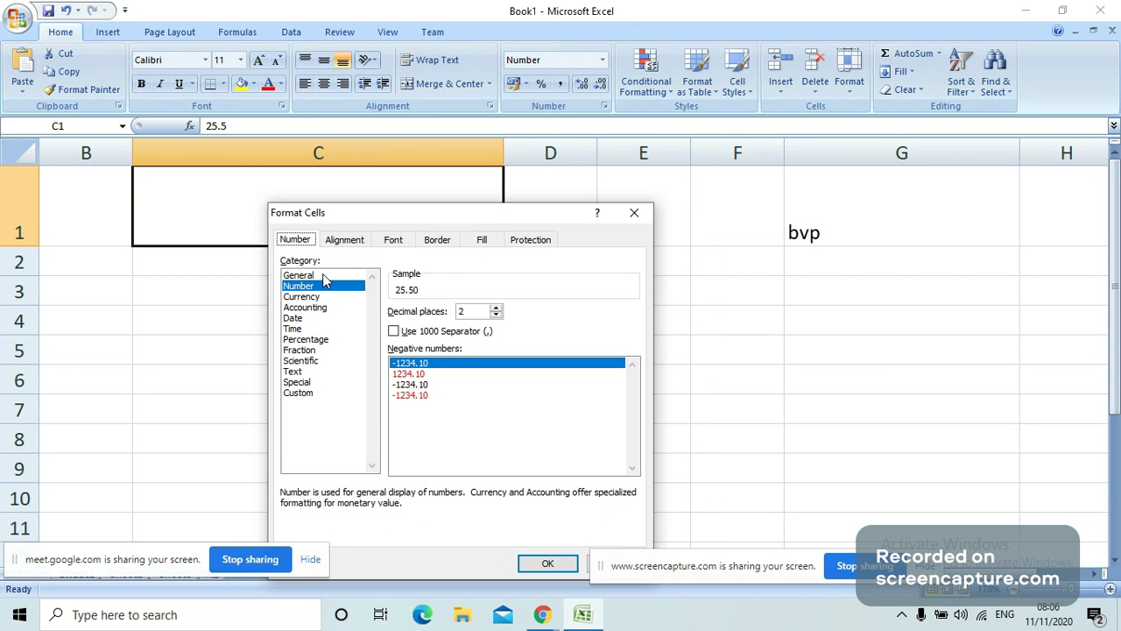
{"action": "left_click", "coordinate": [313, 297]}
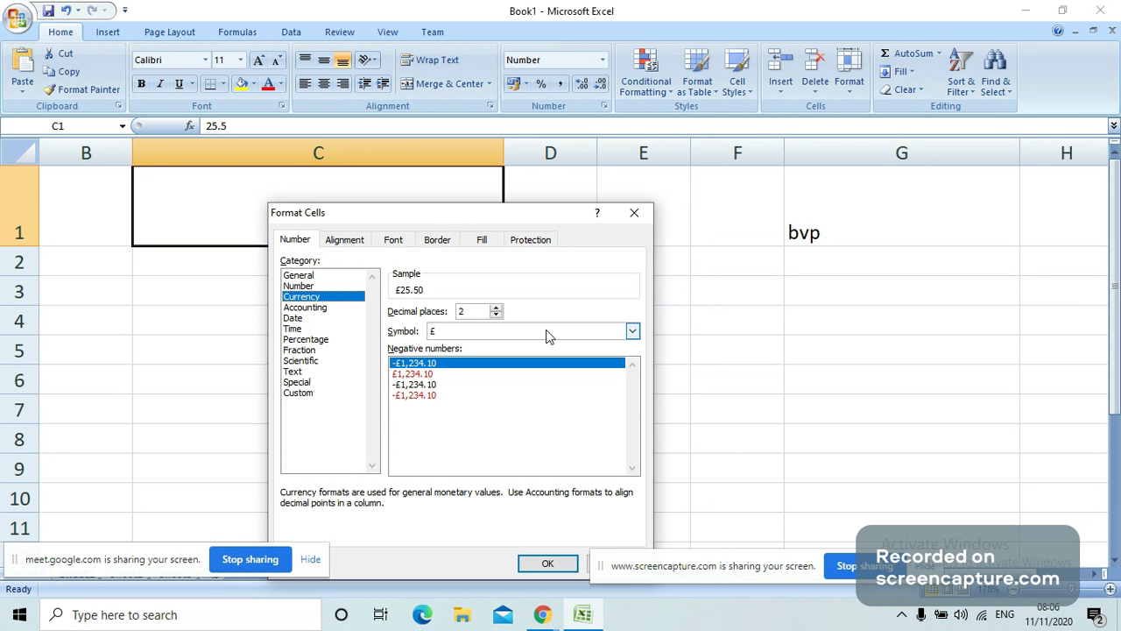
{"action": "left_click", "coordinate": [630, 332]}
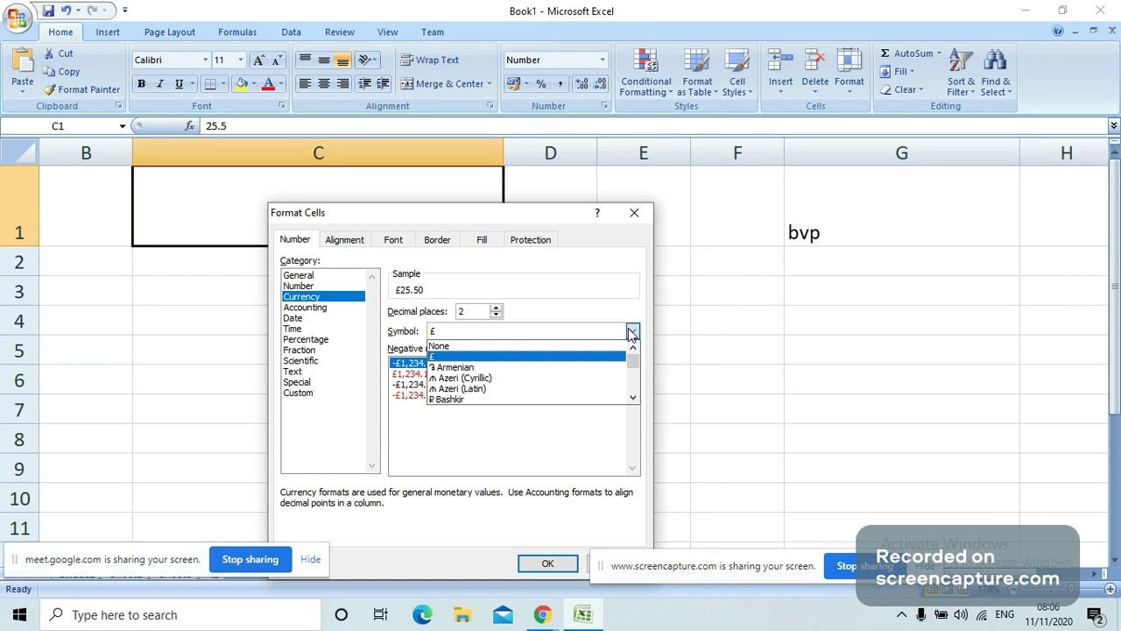
{"action": "left_click", "coordinate": [630, 332]}
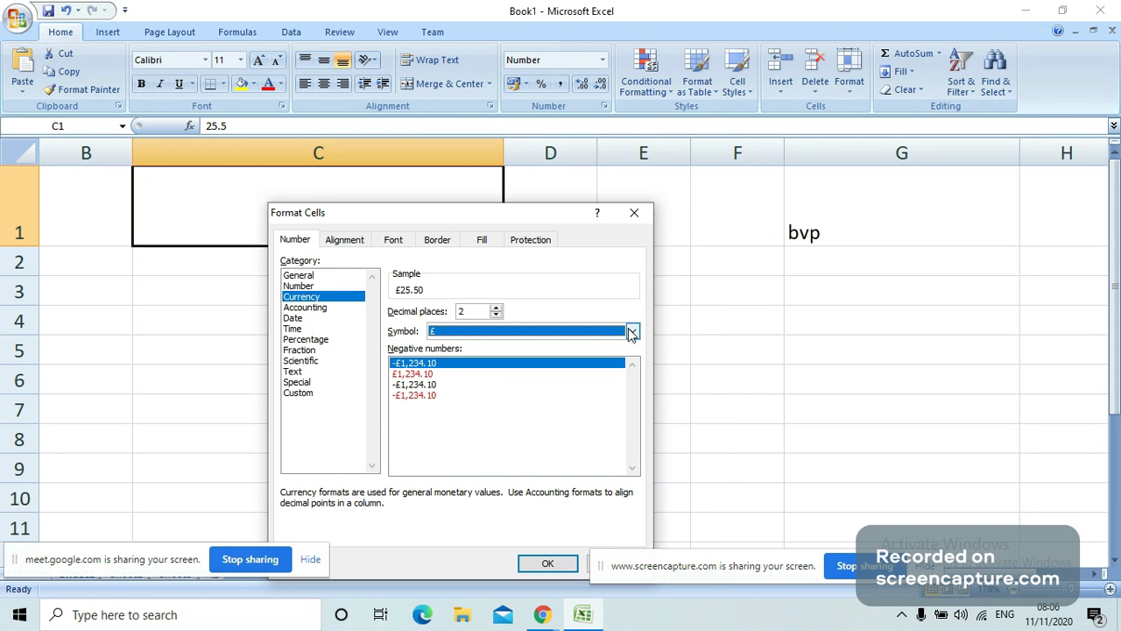
{"action": "left_click", "coordinate": [305, 308]}
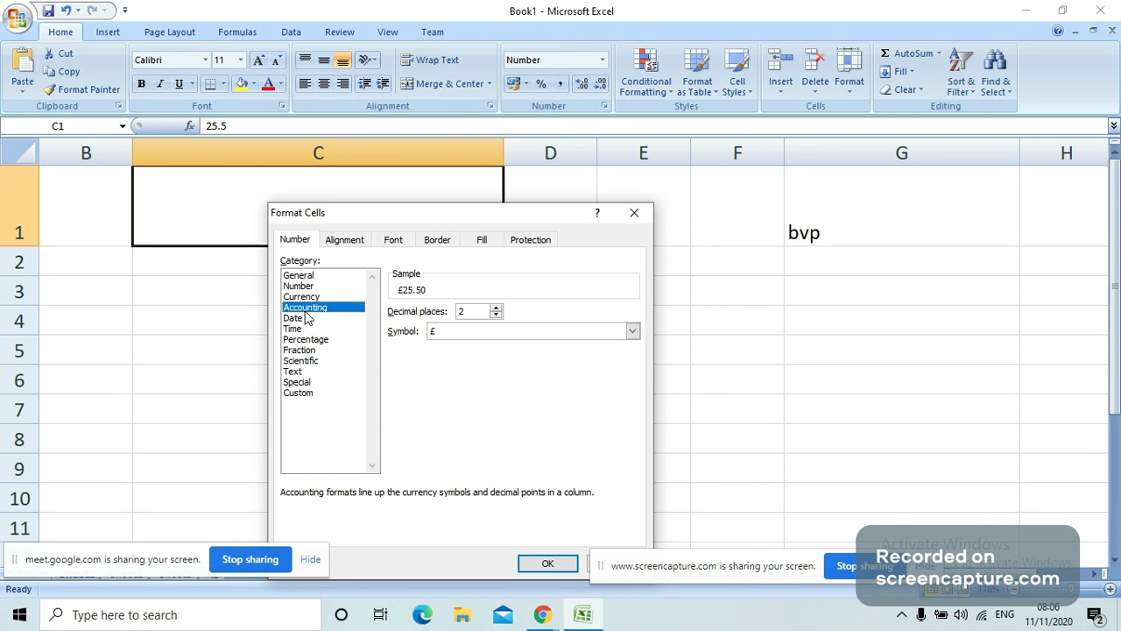
{"action": "left_click", "coordinate": [295, 318]}
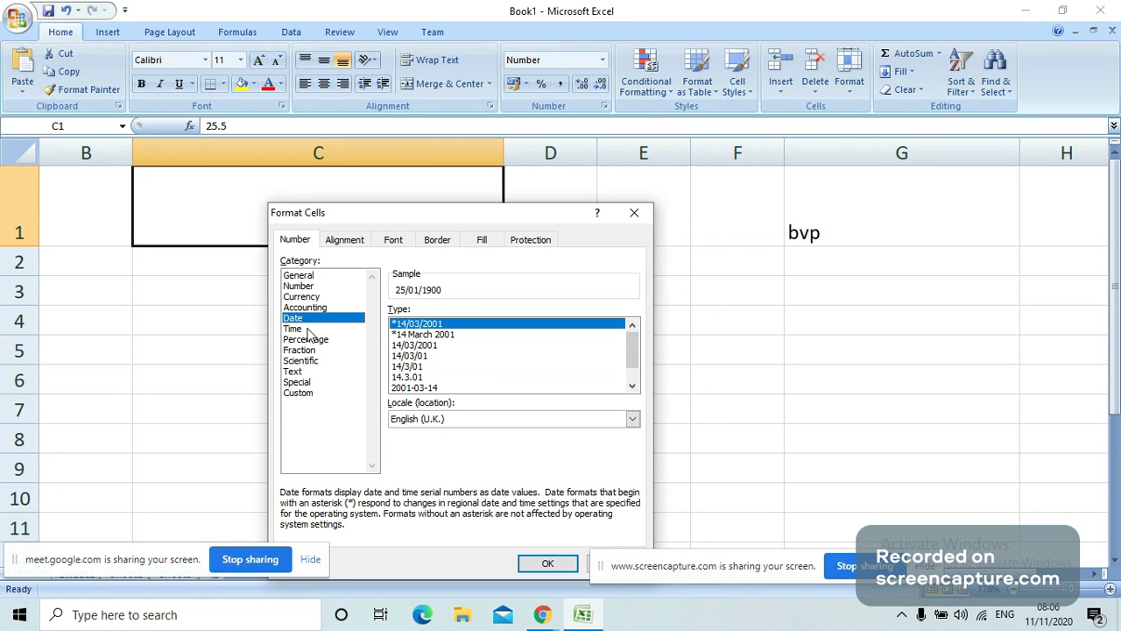
{"action": "left_click", "coordinate": [306, 328]}
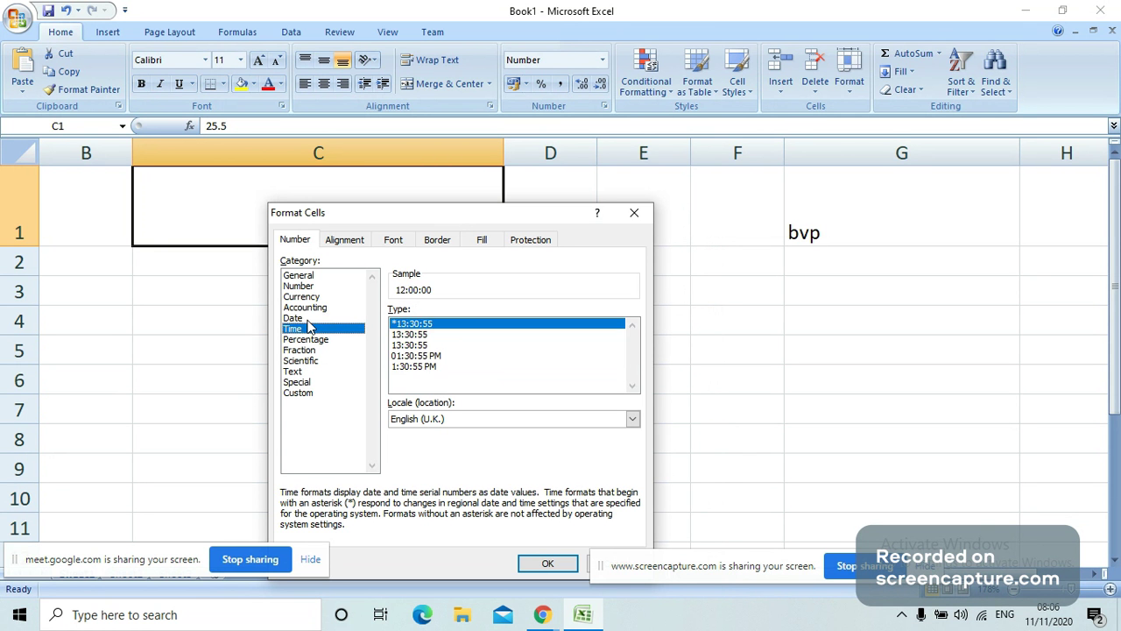
{"action": "left_click", "coordinate": [308, 319]}
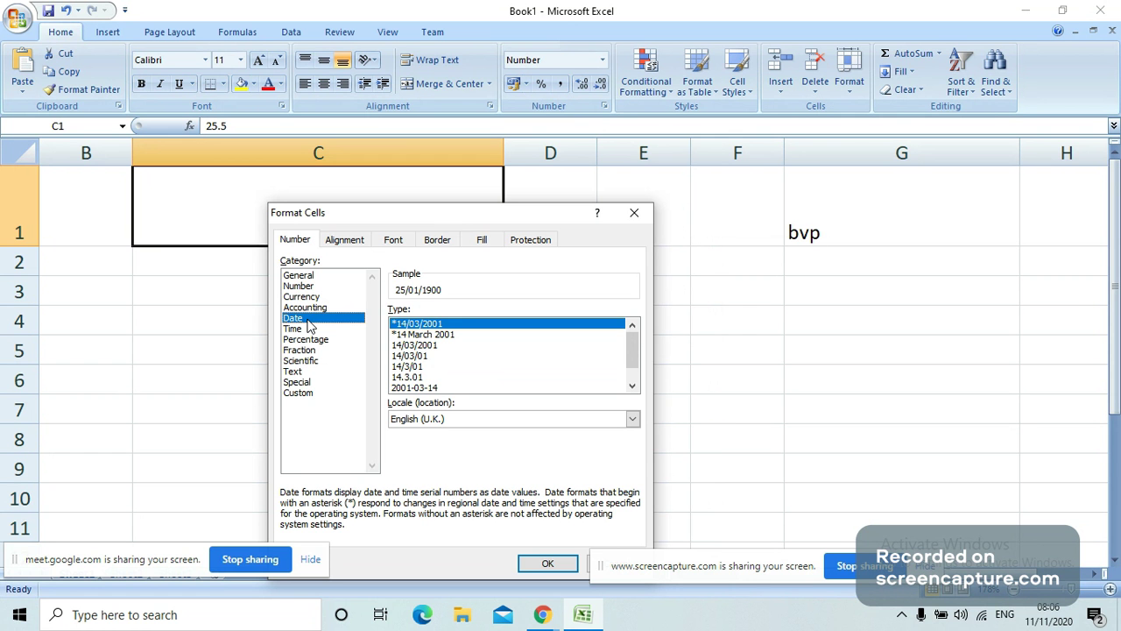
{"action": "left_click", "coordinate": [635, 213]}
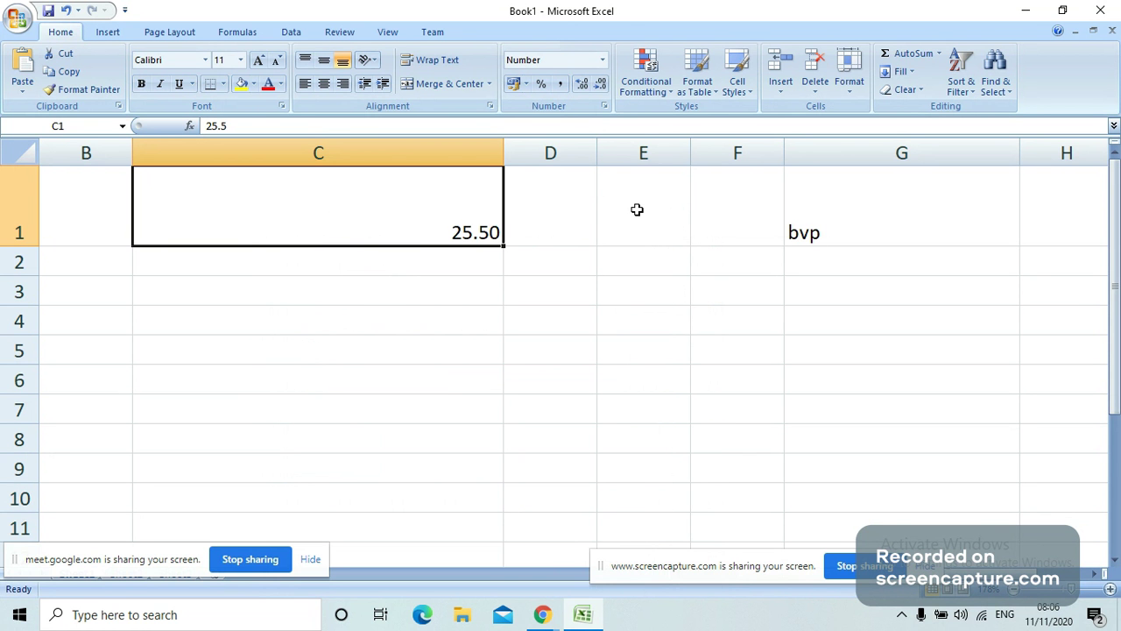
Step: Narrow column C to about a quarter of its width
{"action": "left_click", "coordinate": [425, 267]}
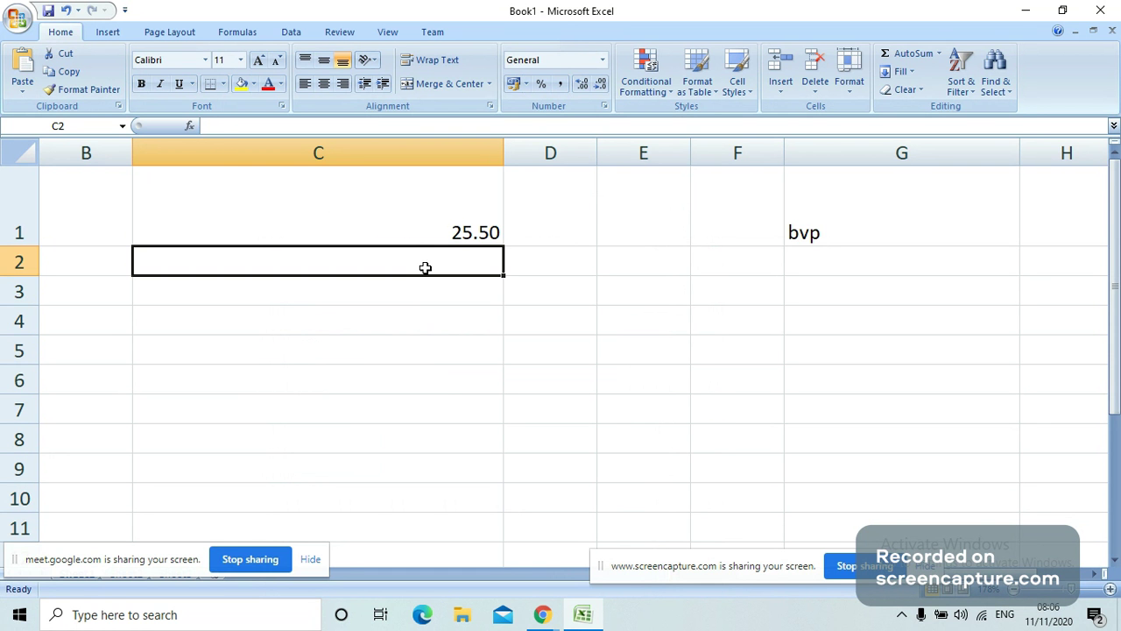
{"action": "left_click", "coordinate": [458, 233]}
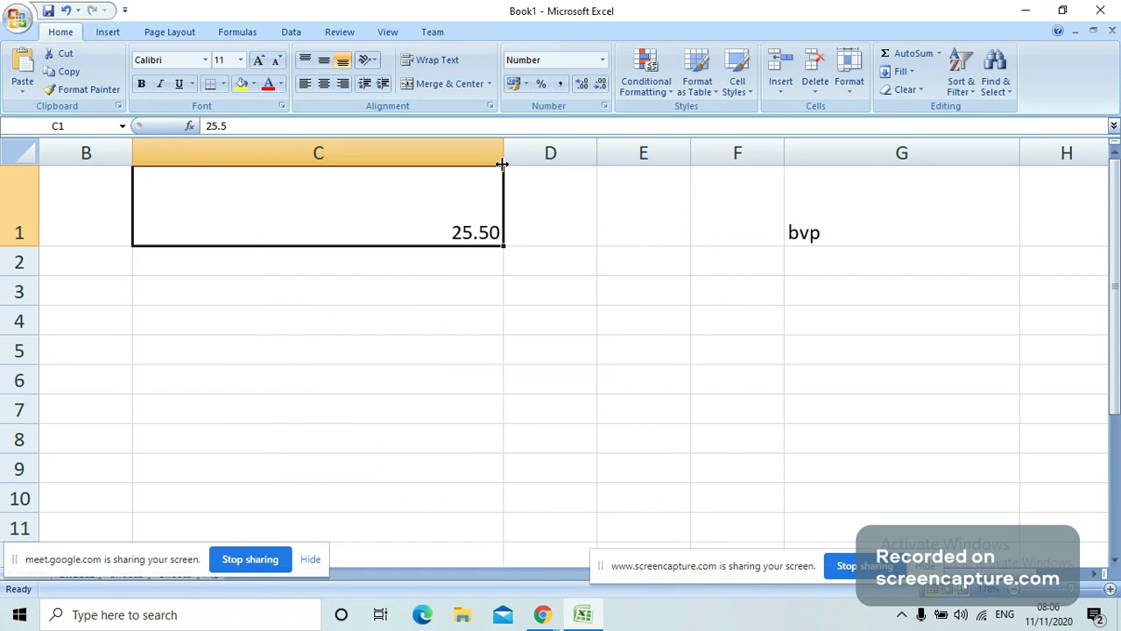
{"action": "left_click_drag", "start_coordinate": [501, 164], "coordinate": [222, 172]}
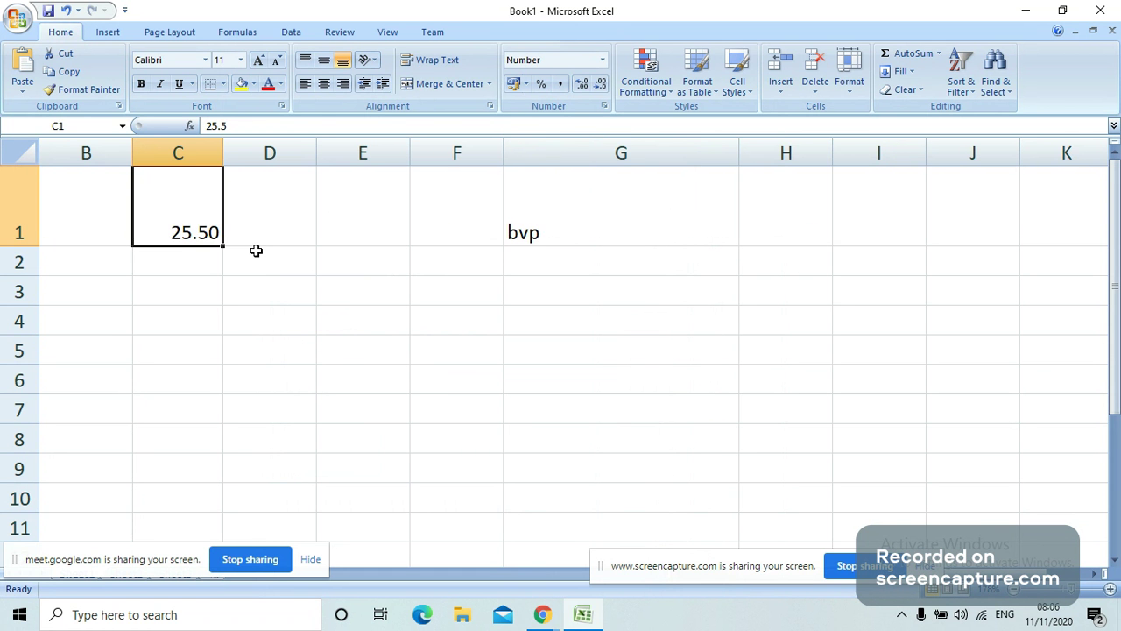
Step: Replace the number in cell C1 with the long number 555555555
{"action": "double_click", "coordinate": [178, 236]}
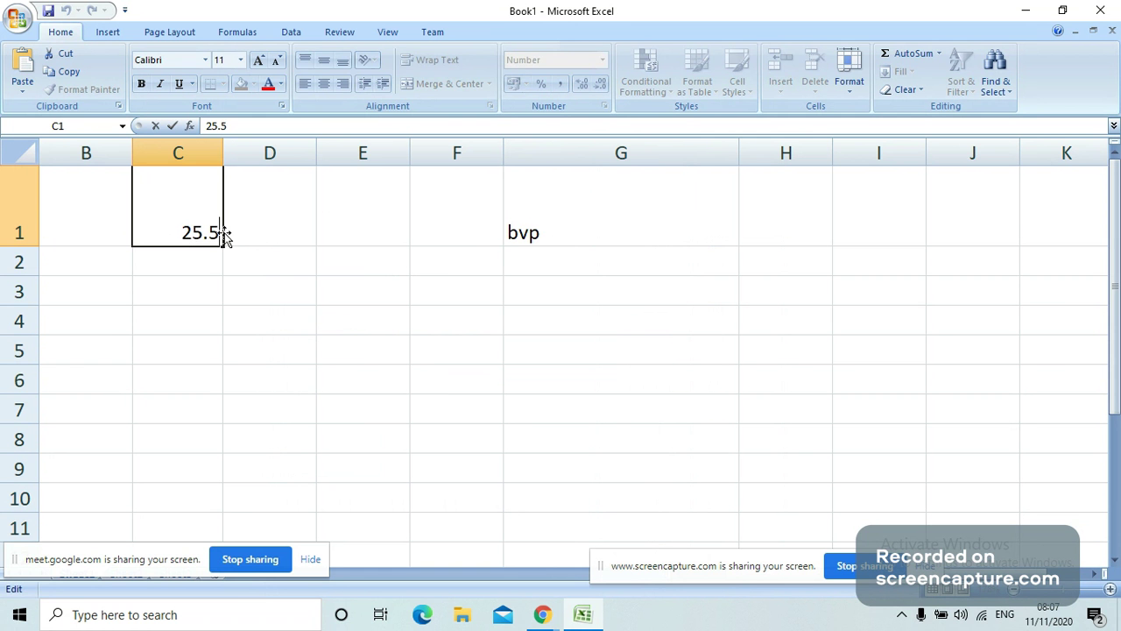
{"action": "key", "text": "BackSpace"}
{"action": "key", "text": "BackSpace"}
{"action": "key", "text": "BackSpace"}
{"action": "key", "text": "BackSpace"}
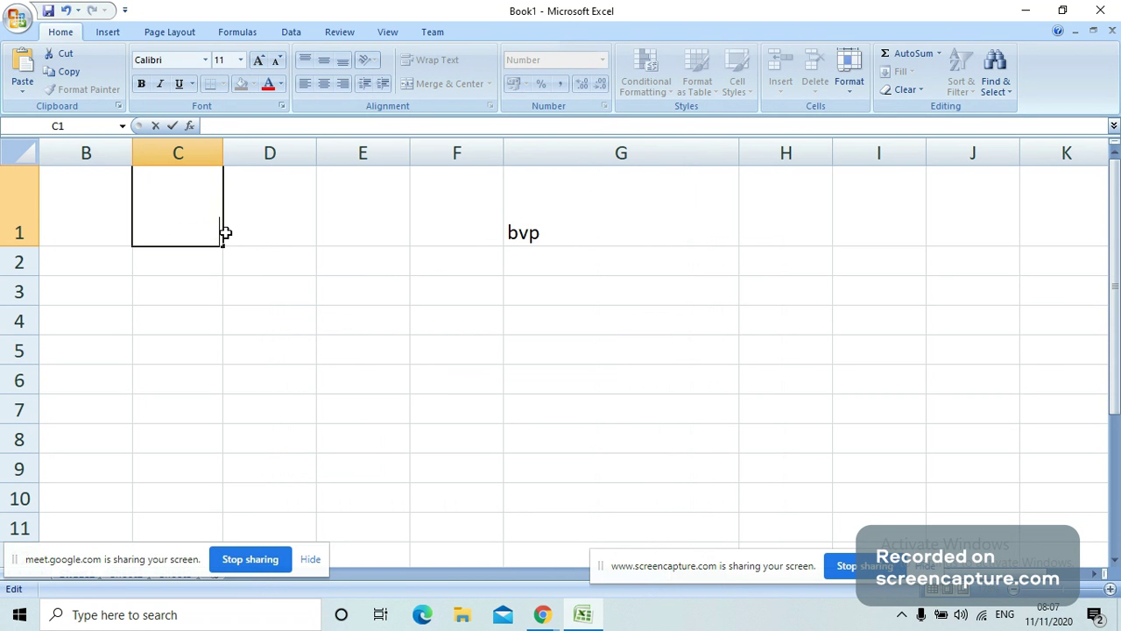
{"action": "type", "text": "5555555"}
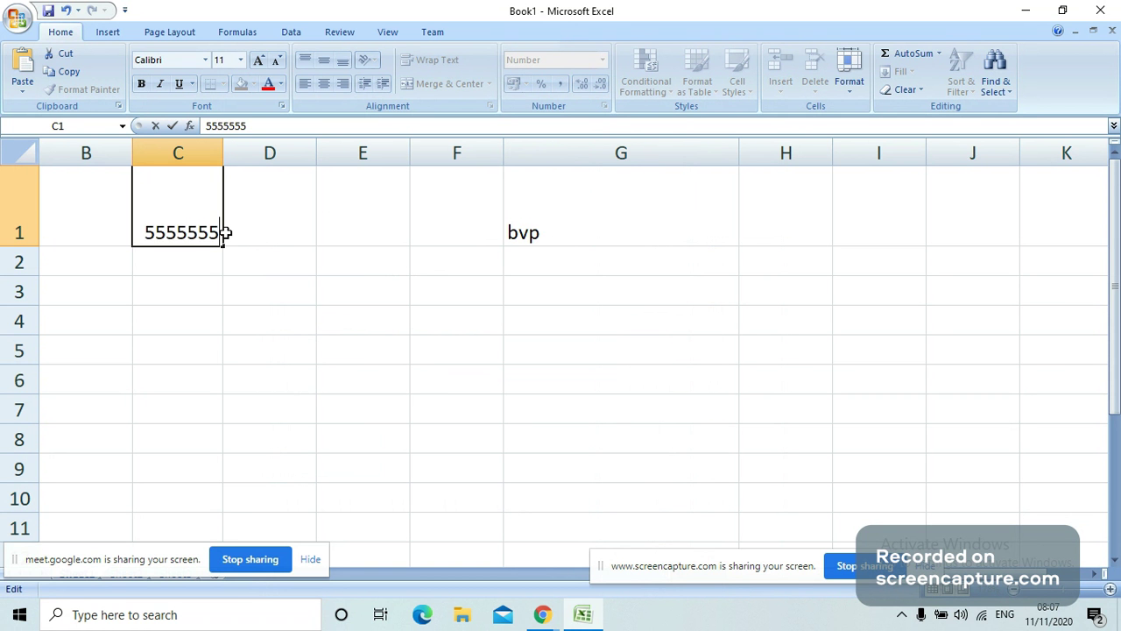
{"action": "type", "text": "5555"}
{"action": "key", "text": "Return"}
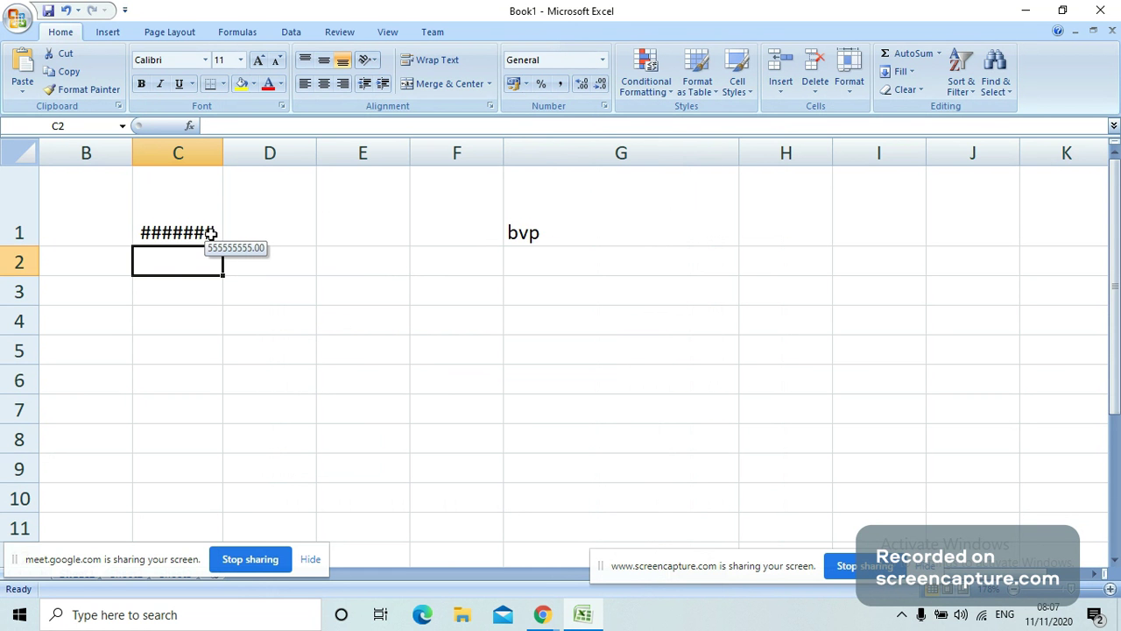
Step: Widen column C to about one and two-thirds times its width so the full number in C1 fits
{"action": "left_click", "coordinate": [210, 232]}
{"action": "left_click", "coordinate": [252, 320]}
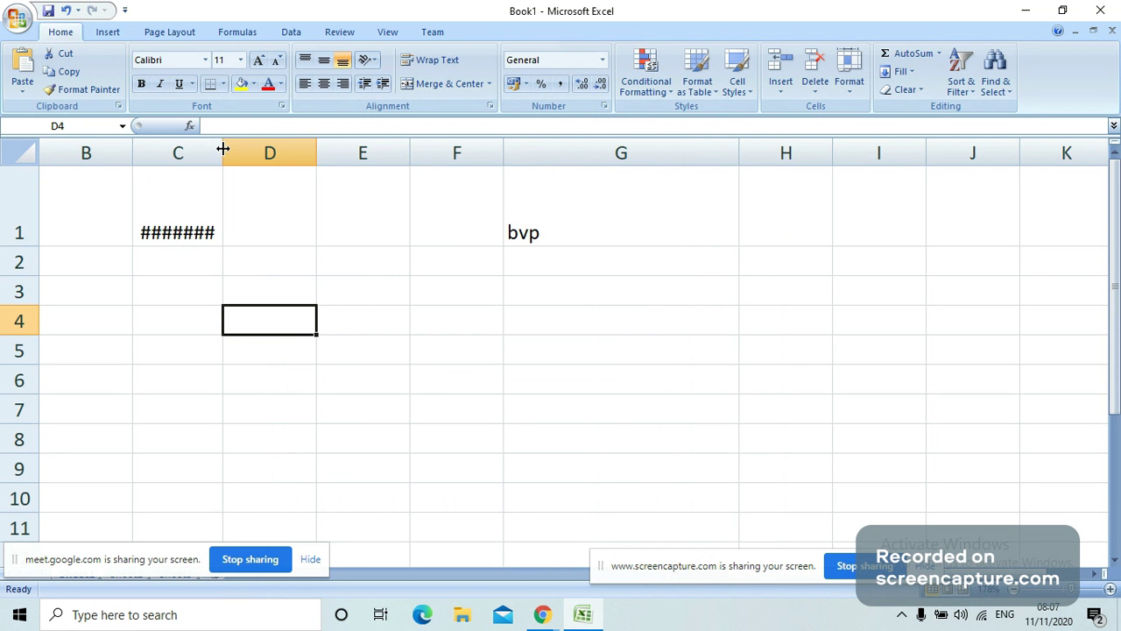
{"action": "left_click_drag", "start_coordinate": [223, 149], "coordinate": [282, 153]}
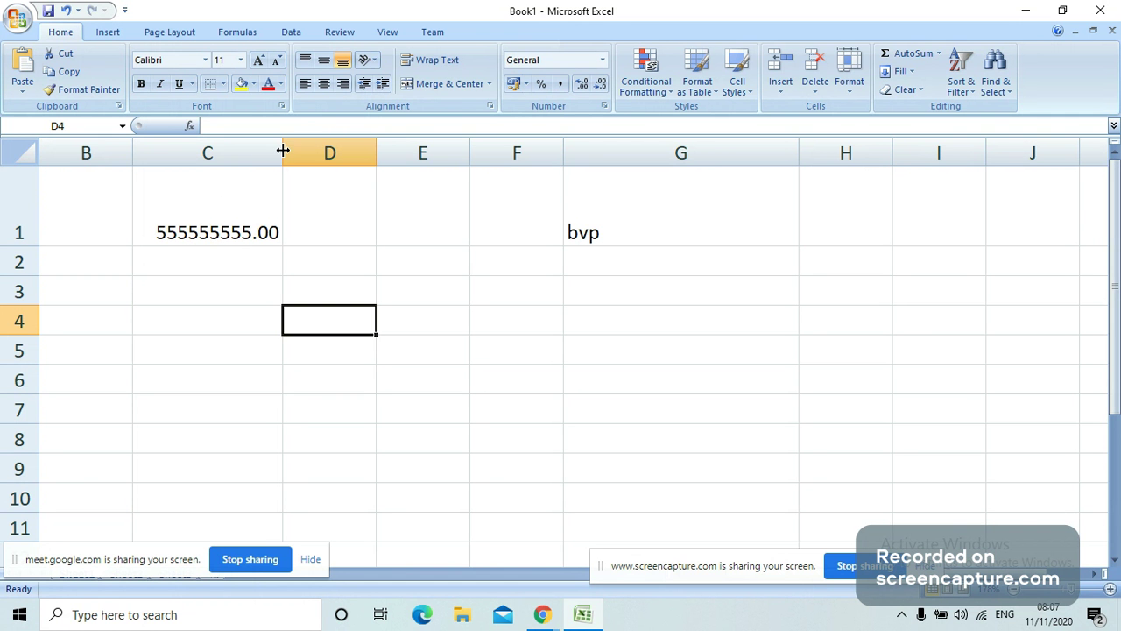
Step: Switch to the Google Meet window in Chrome and admit the participant waiting to join the call
{"action": "left_click", "coordinate": [543, 613]}
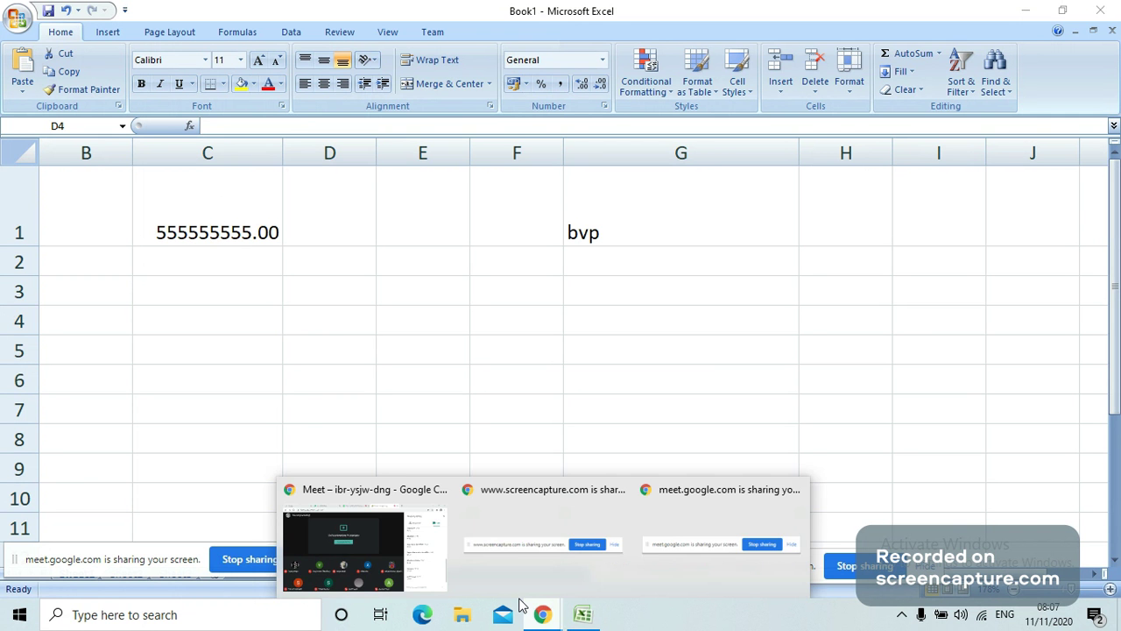
{"action": "left_click", "coordinate": [354, 496]}
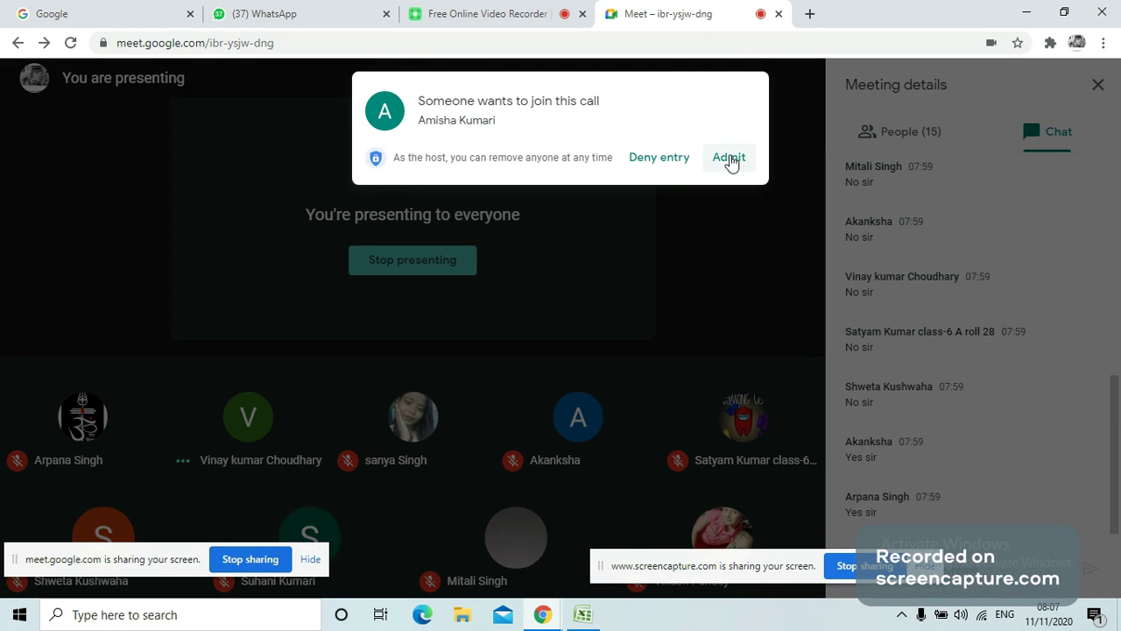
{"action": "left_click", "coordinate": [731, 163]}
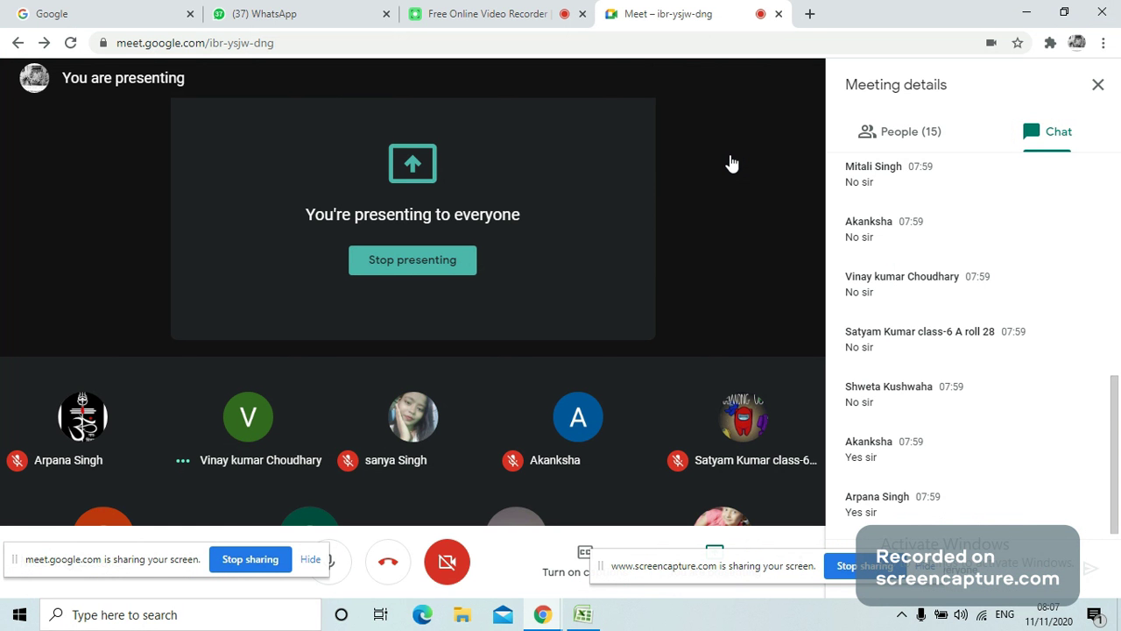
Step: Return to the Excel workbook and narrow column G to less than a third of its width
{"action": "key", "text": "alt+Tab"}
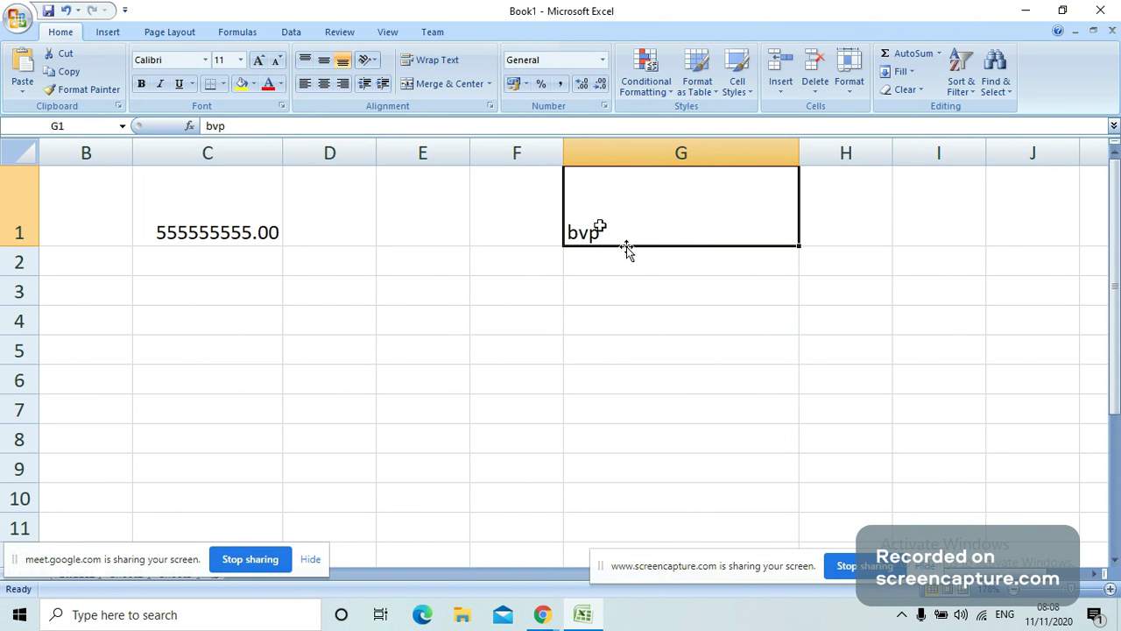
{"action": "left_click_drag", "start_coordinate": [798, 154], "coordinate": [630, 154]}
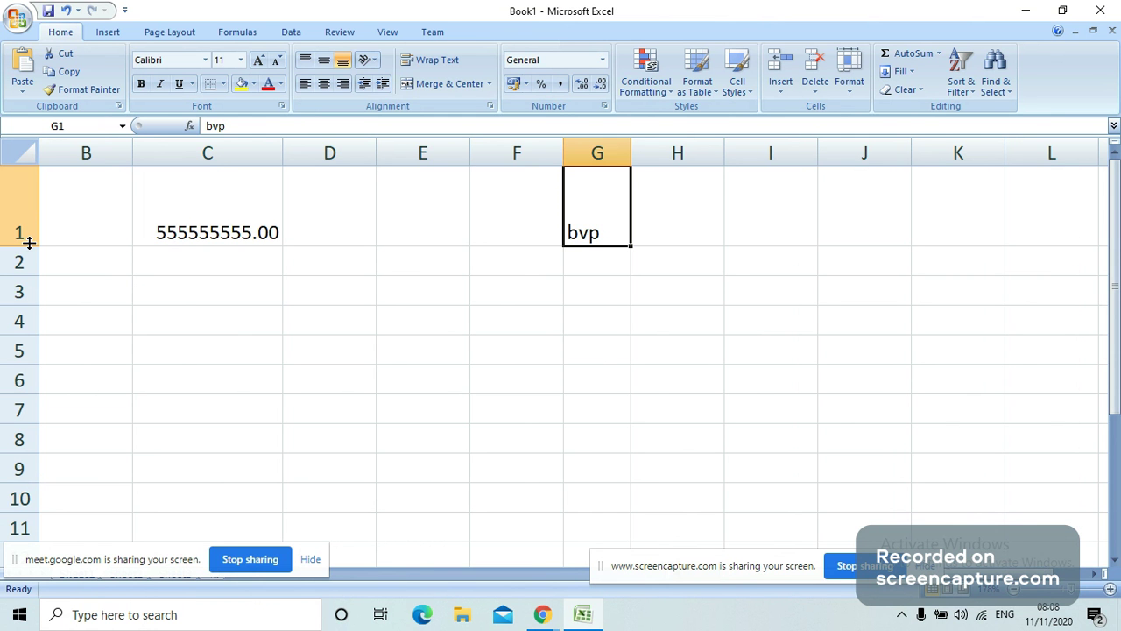
Step: Reduce the height of row 1 to about half
{"action": "left_click_drag", "start_coordinate": [36, 206], "coordinate": [36, 206]}
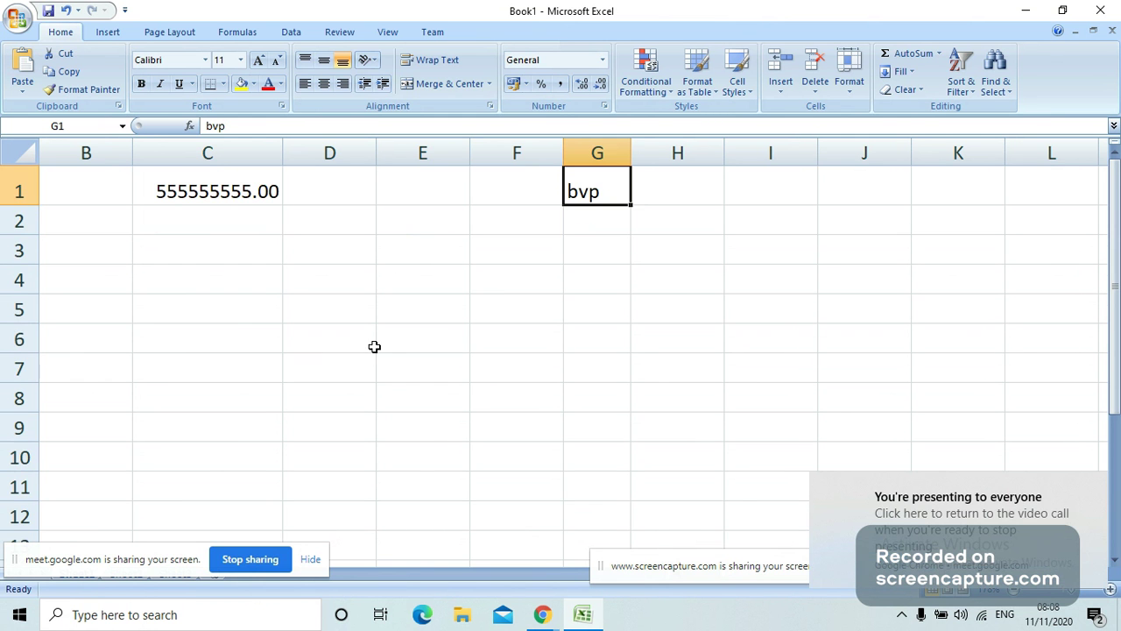
{"action": "left_click", "coordinate": [374, 347]}
Step: Rotate the text in cell G1 to an orientation of 45 degrees through the cell alignment settings
{"action": "left_click", "coordinate": [599, 197]}
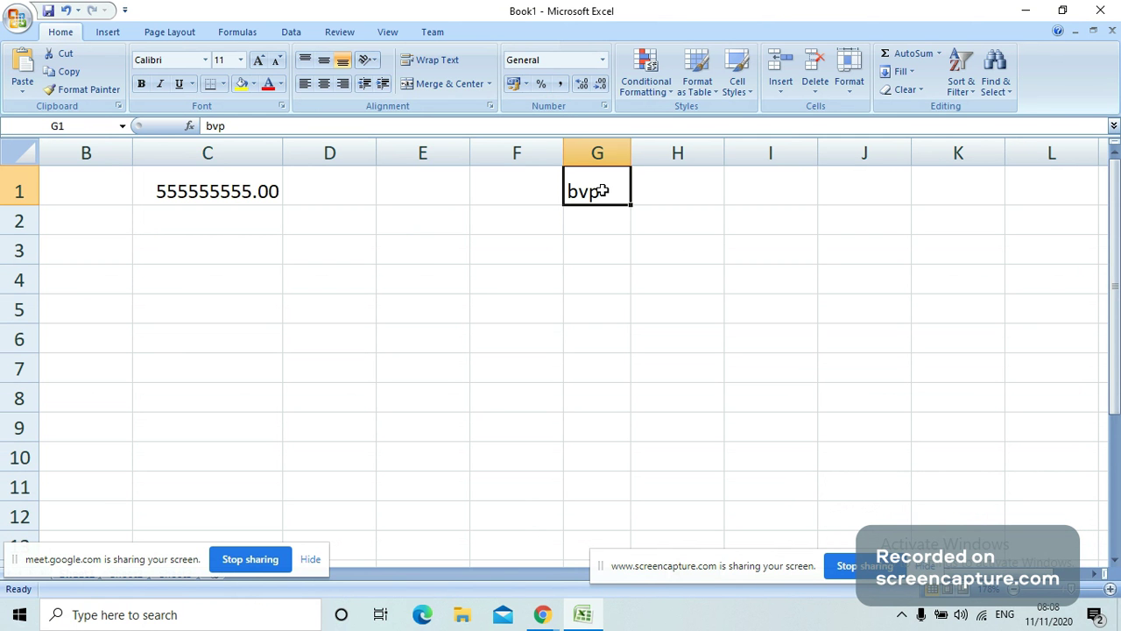
{"action": "right_click", "coordinate": [604, 192]}
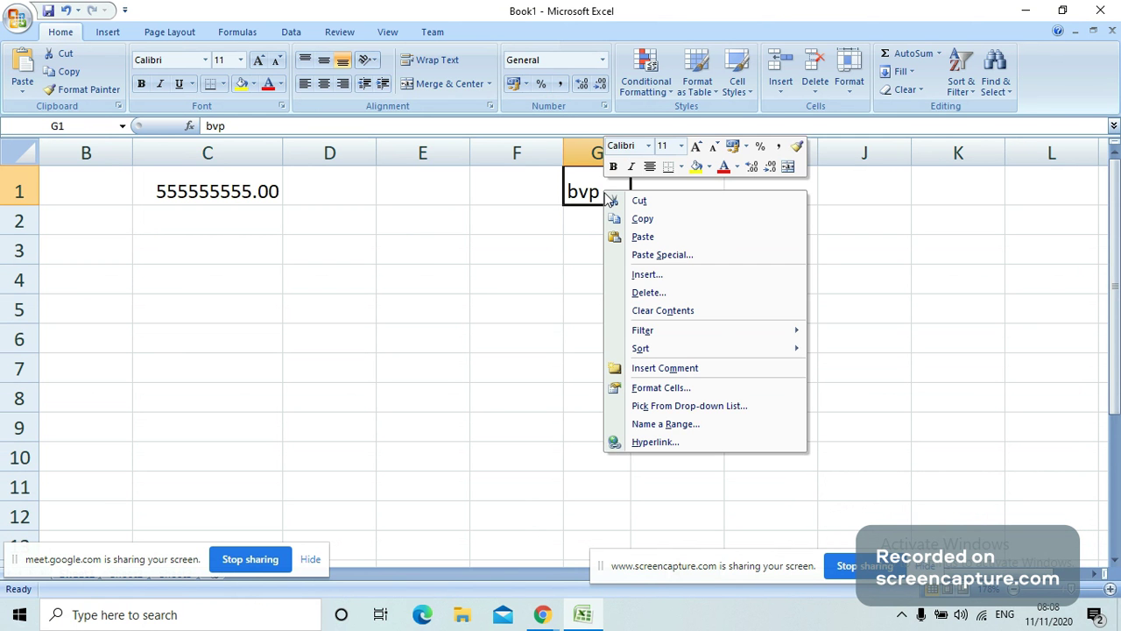
{"action": "left_click", "coordinate": [689, 388]}
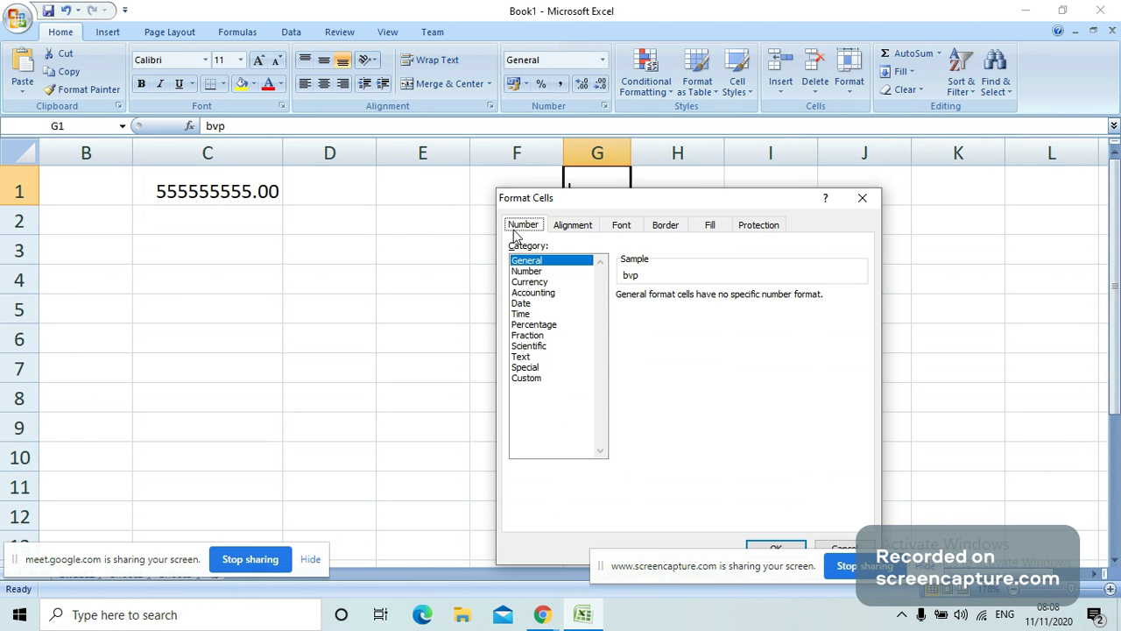
{"action": "left_click", "coordinate": [571, 226]}
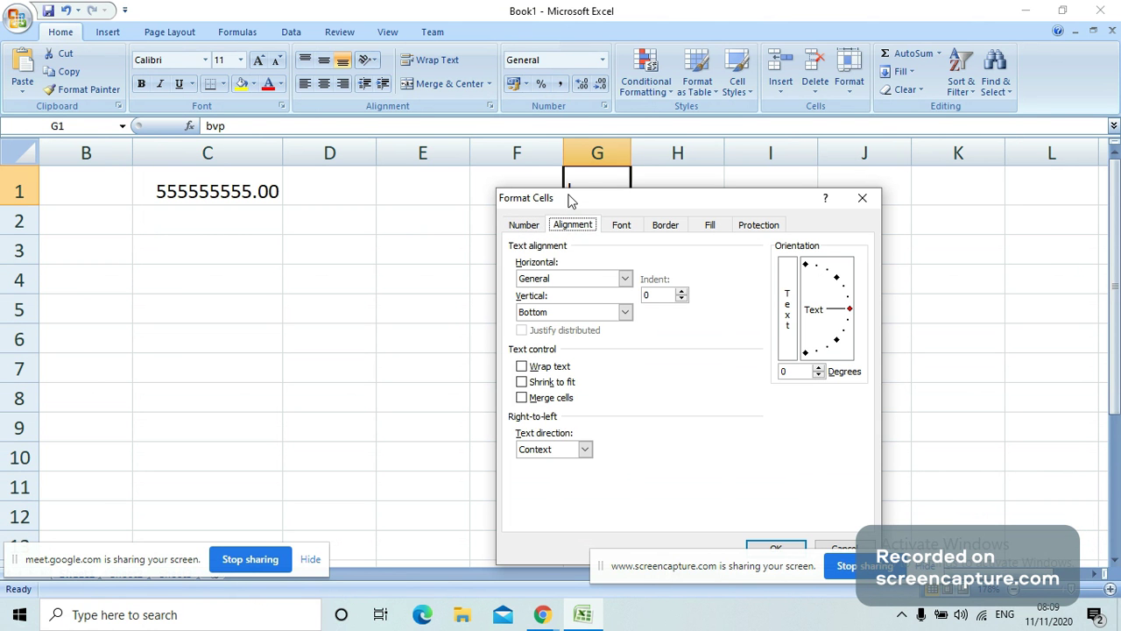
{"action": "left_click_drag", "start_coordinate": [570, 199], "coordinate": [166, 176]}
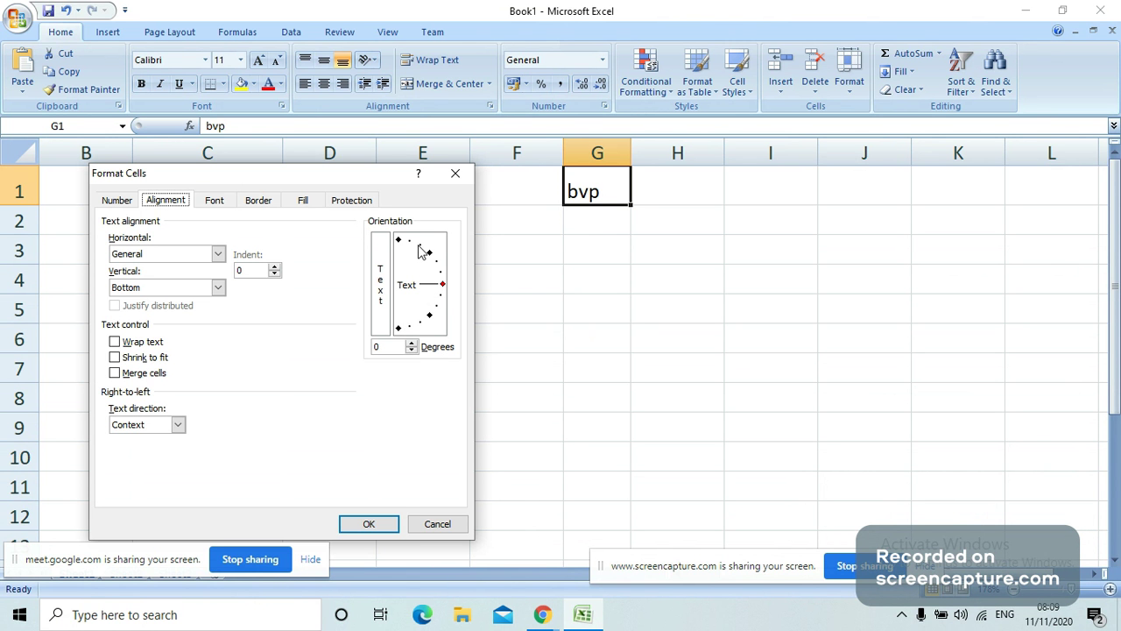
{"action": "left_click", "coordinate": [442, 285]}
{"action": "left_click_drag", "start_coordinate": [441, 284], "coordinate": [435, 255]}
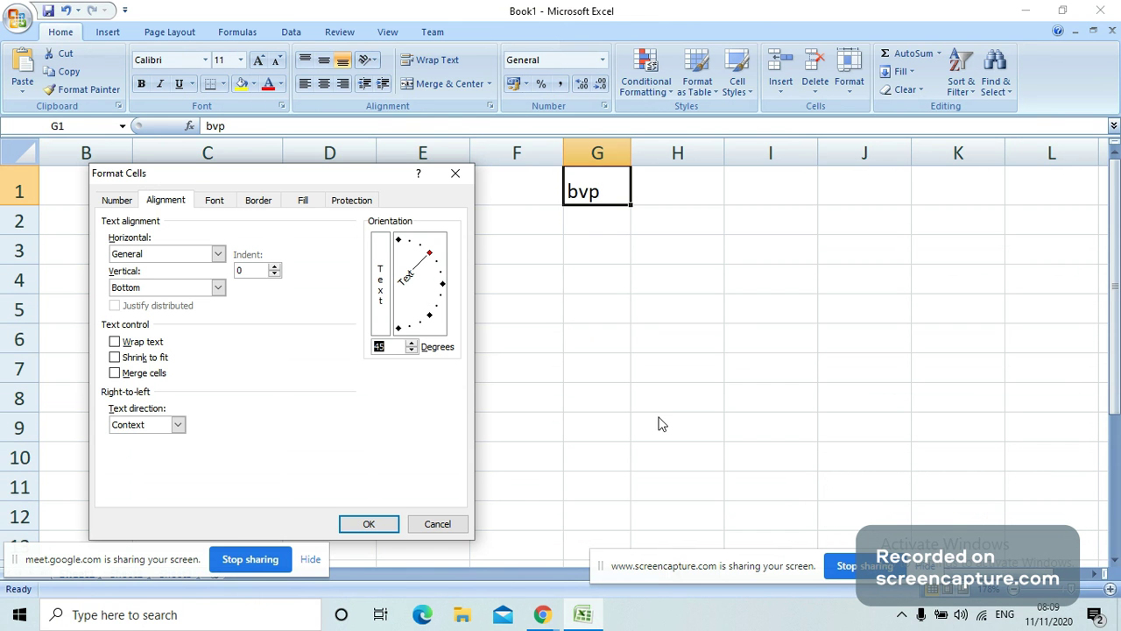
{"action": "left_click", "coordinate": [369, 524]}
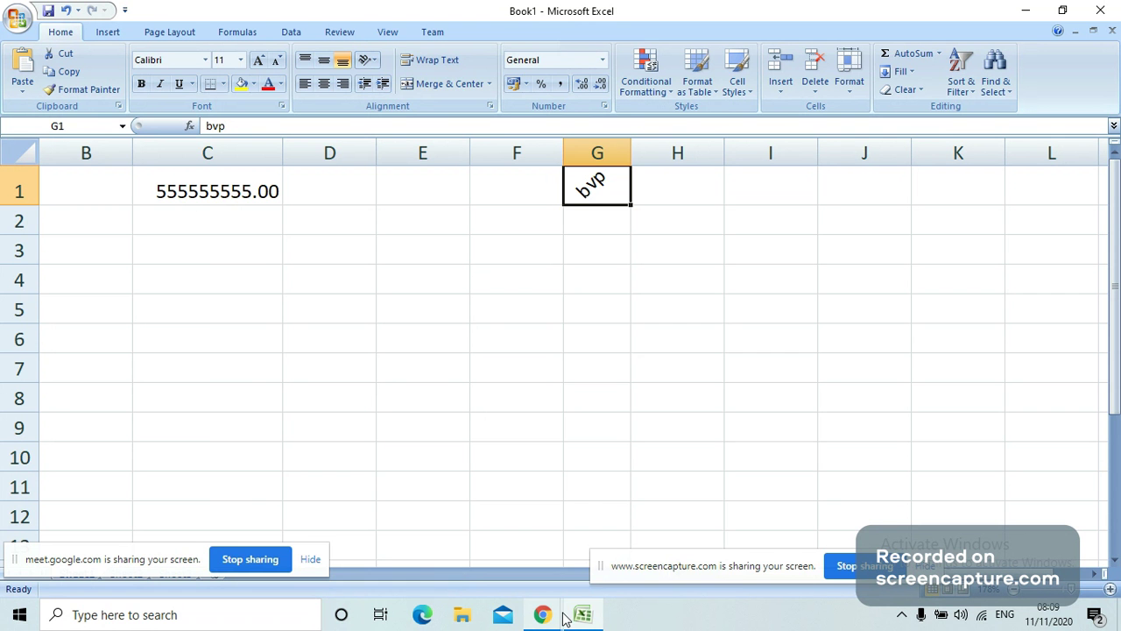
Step: Set the text orientation of cell G1 to 90 degrees so it runs vertically
{"action": "mouse_move", "coordinate": [549, 619]}
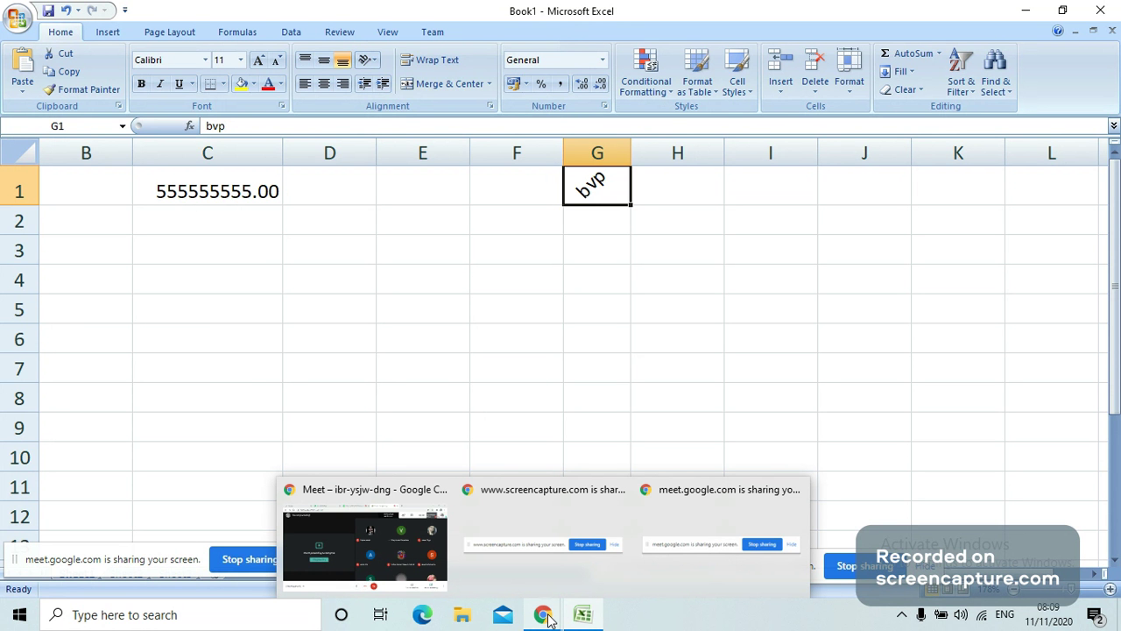
{"action": "left_click", "coordinate": [441, 349]}
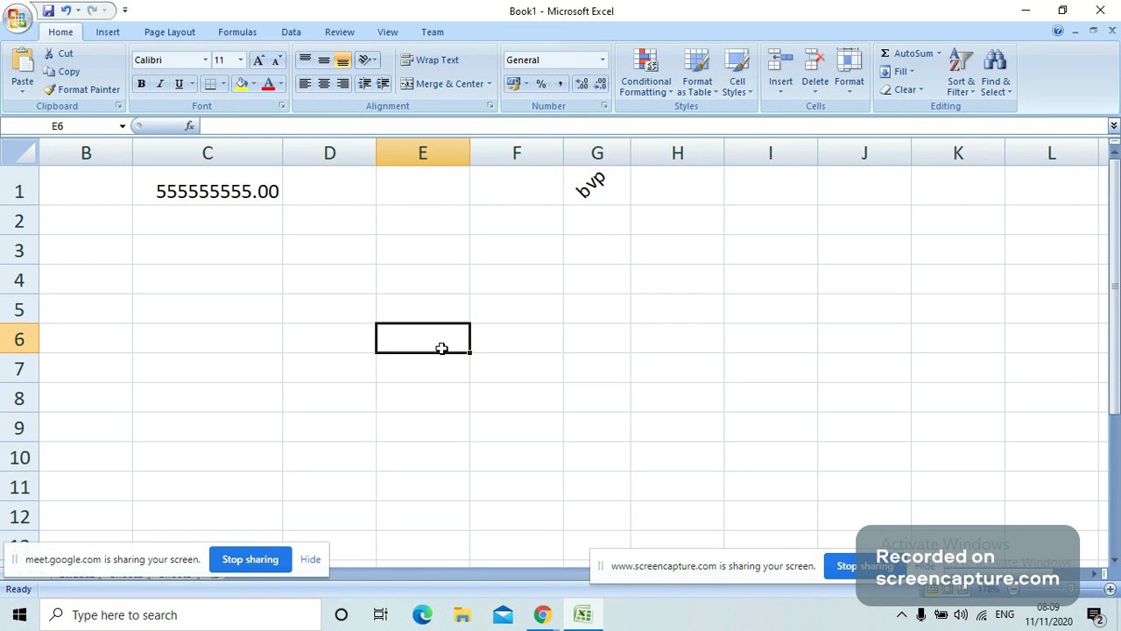
{"action": "left_click", "coordinate": [592, 188]}
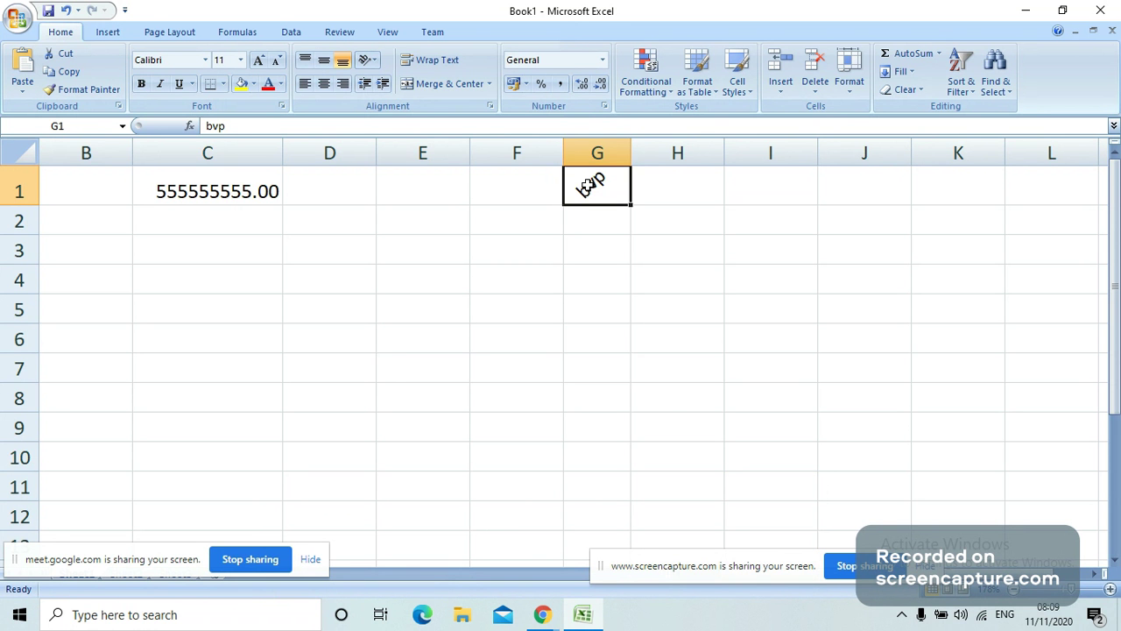
{"action": "right_click", "coordinate": [589, 186]}
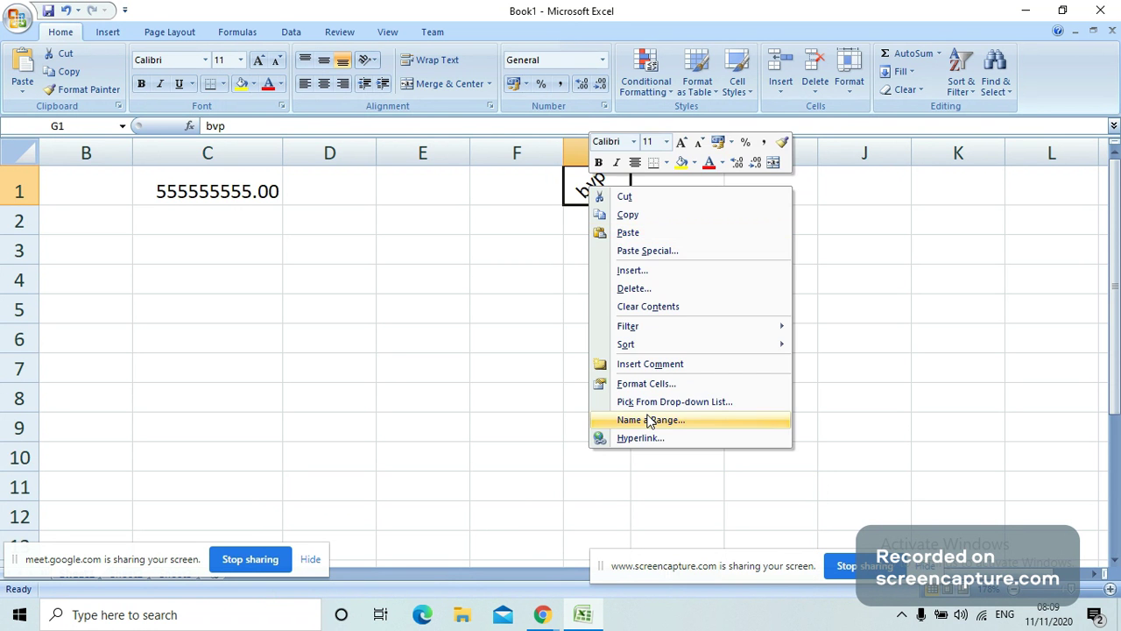
{"action": "left_click", "coordinate": [645, 385]}
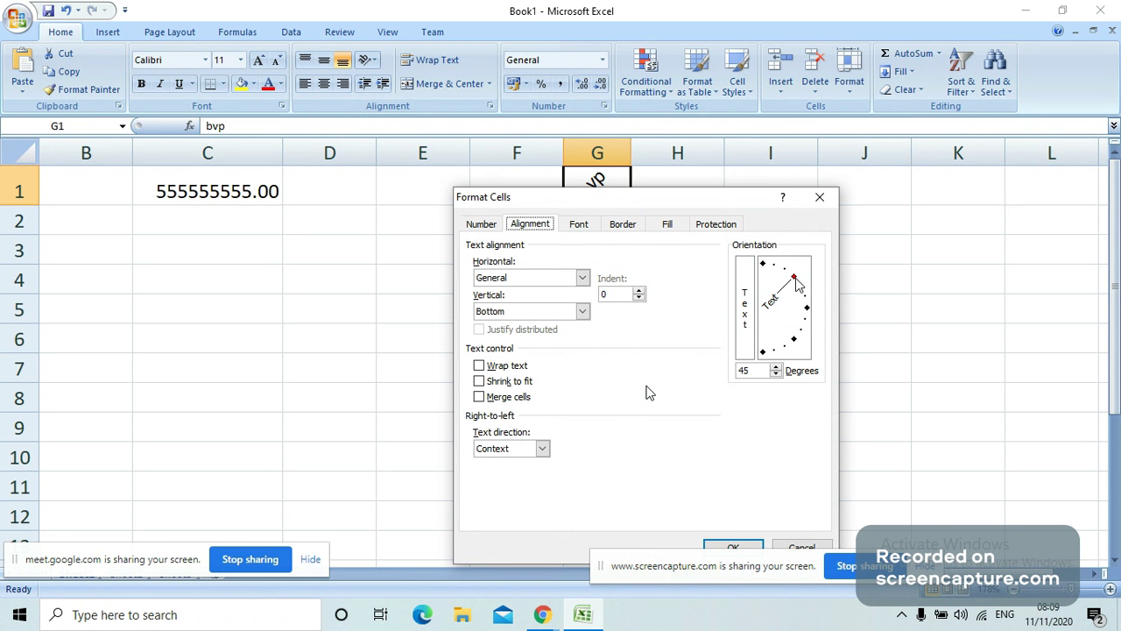
{"action": "left_click_drag", "start_coordinate": [795, 278], "coordinate": [763, 267]}
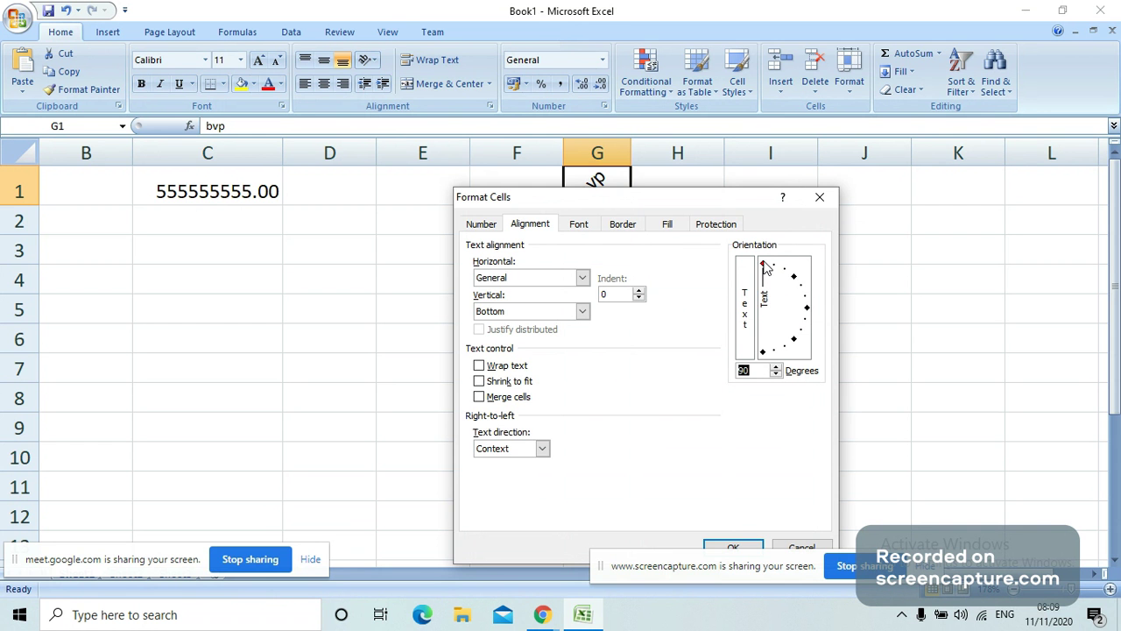
{"action": "left_click", "coordinate": [734, 547]}
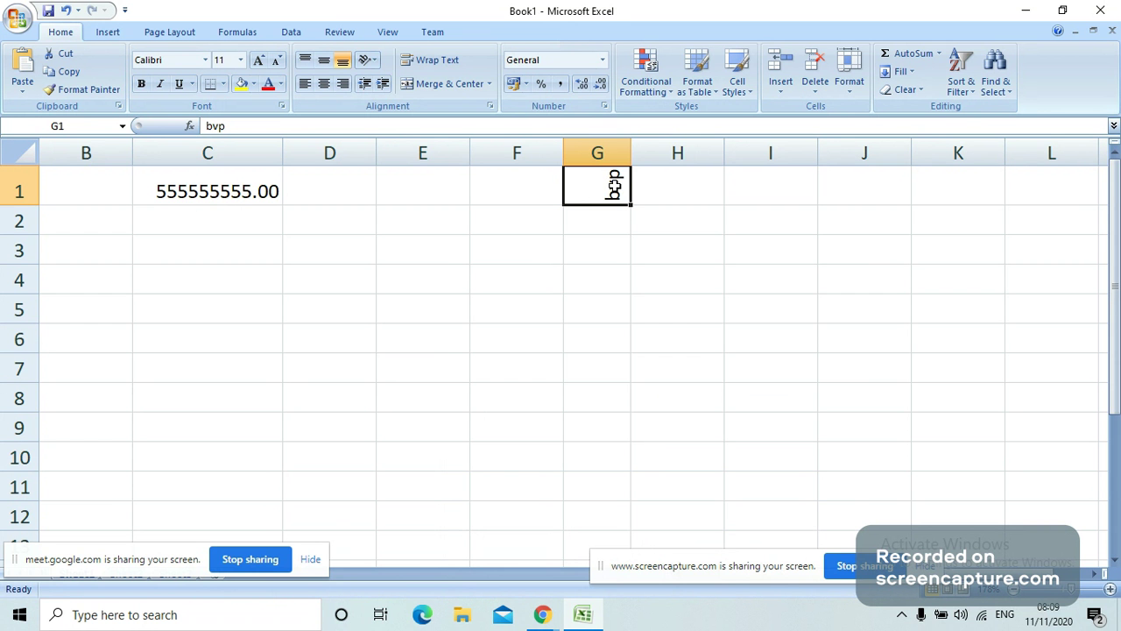
Step: Reset the text orientation of cell G1 to 0 degrees
{"action": "right_click", "coordinate": [616, 186]}
{"action": "left_click", "coordinate": [667, 383]}
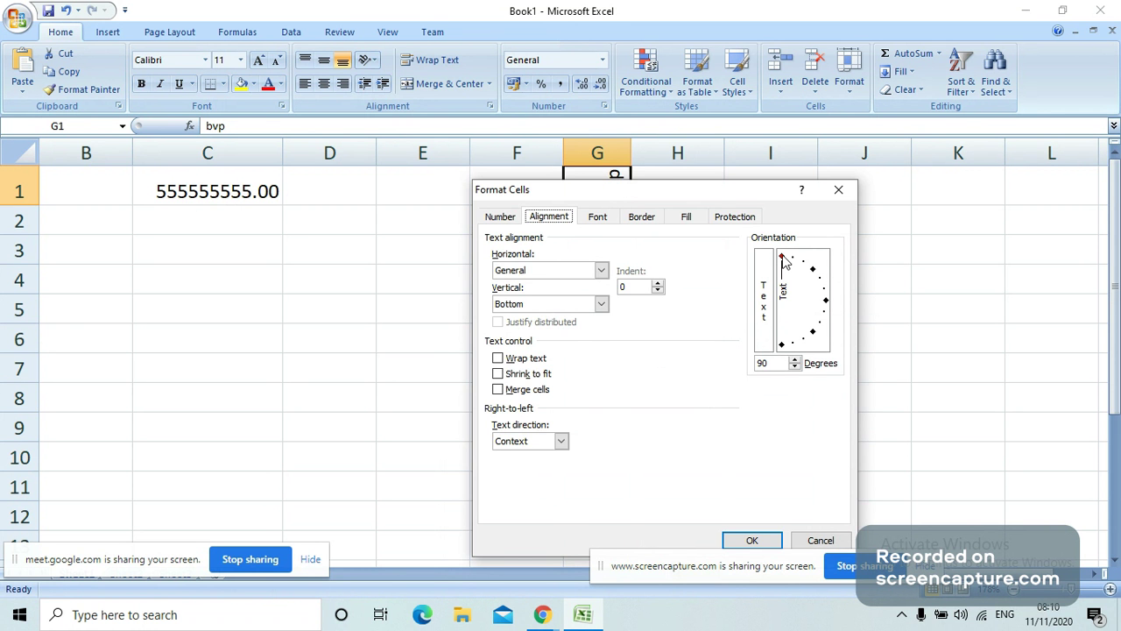
{"action": "left_click_drag", "start_coordinate": [783, 263], "coordinate": [823, 305]}
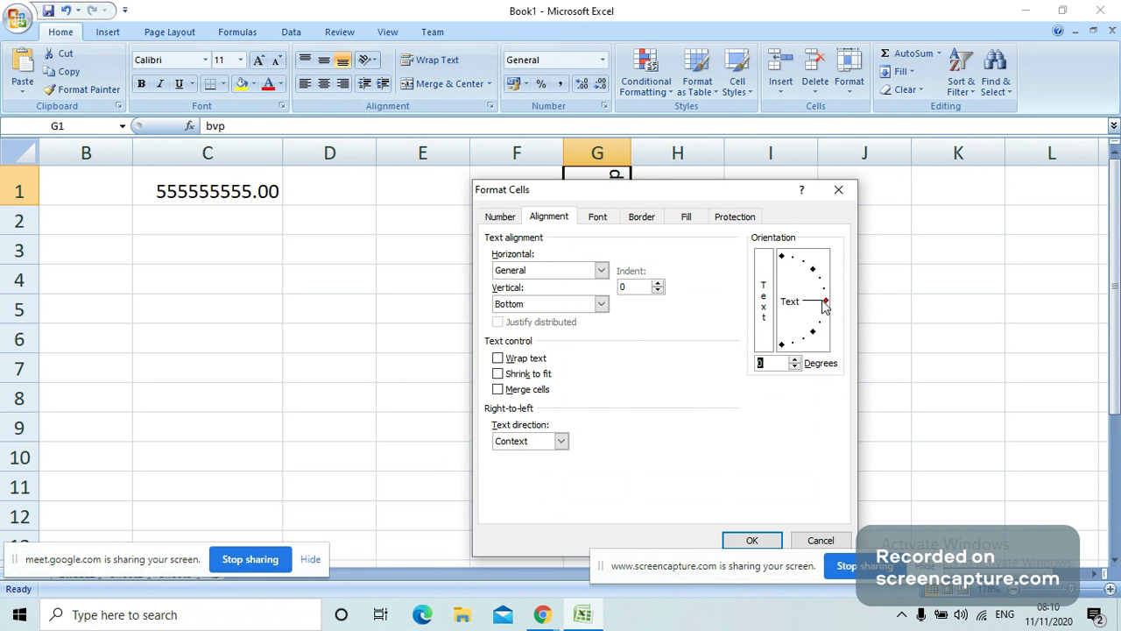
{"action": "left_click", "coordinate": [752, 540]}
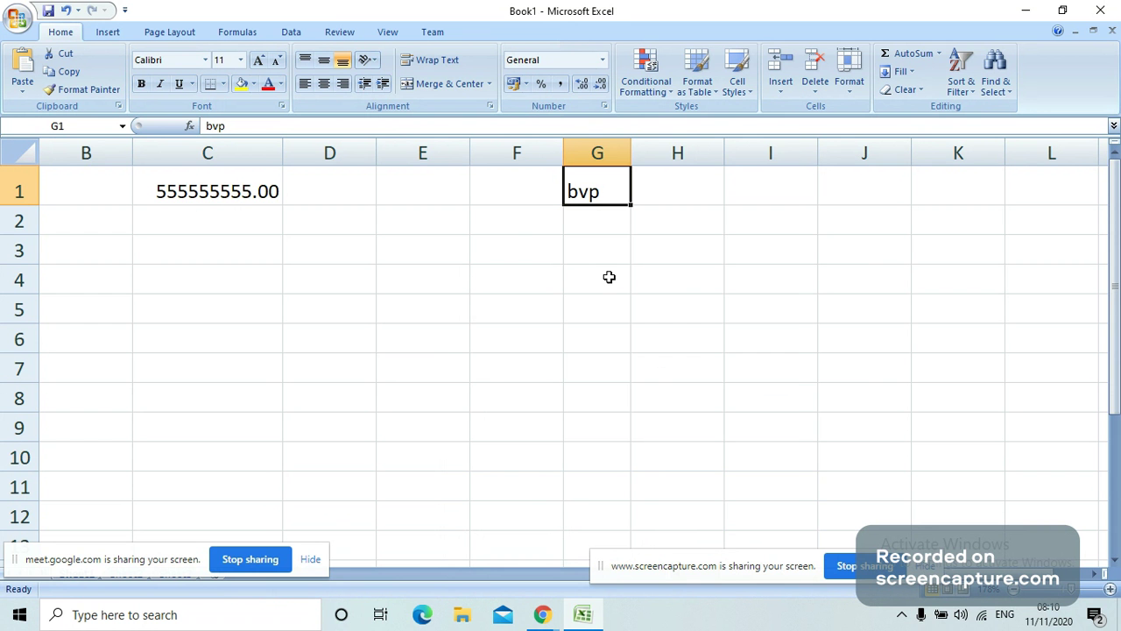
Step: Open the cell formatting settings for G1 with the alignment options
{"action": "right_click", "coordinate": [591, 190]}
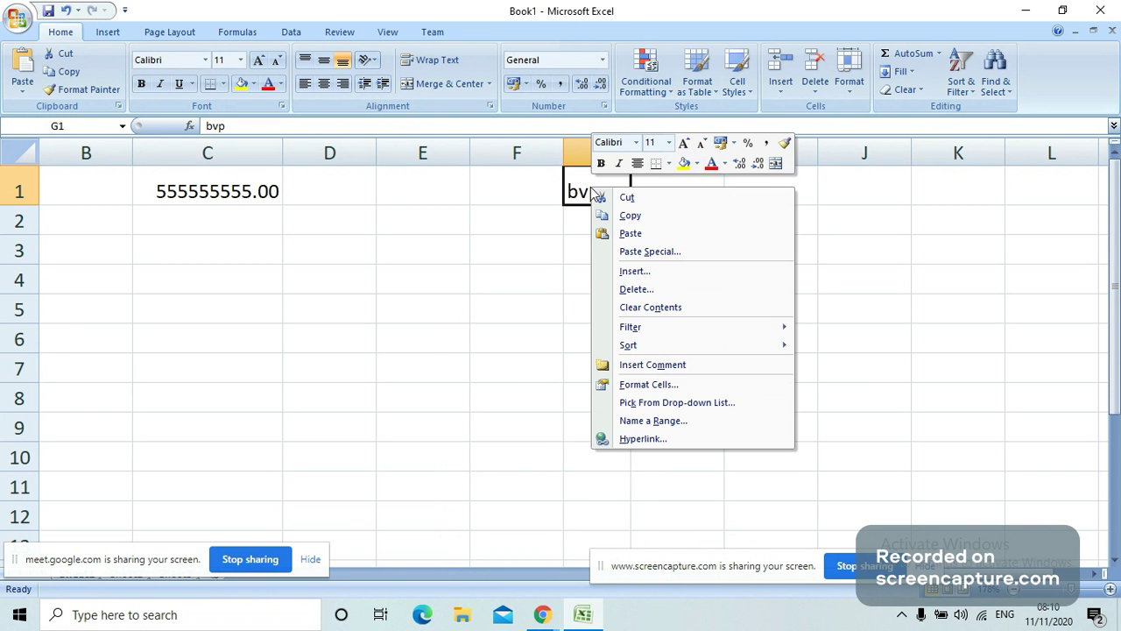
{"action": "left_click", "coordinate": [667, 385]}
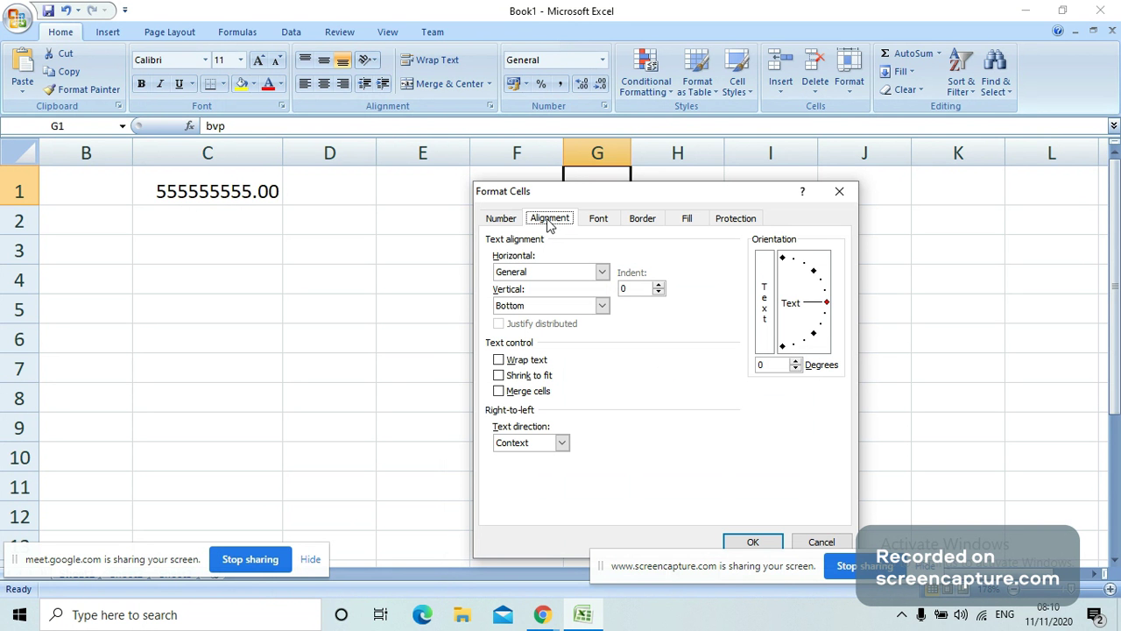
Step: Switch to the Google Meet window in Chrome, look through the participant list and open the meeting chat
{"action": "left_click", "coordinate": [544, 616]}
{"action": "left_click", "coordinate": [342, 488]}
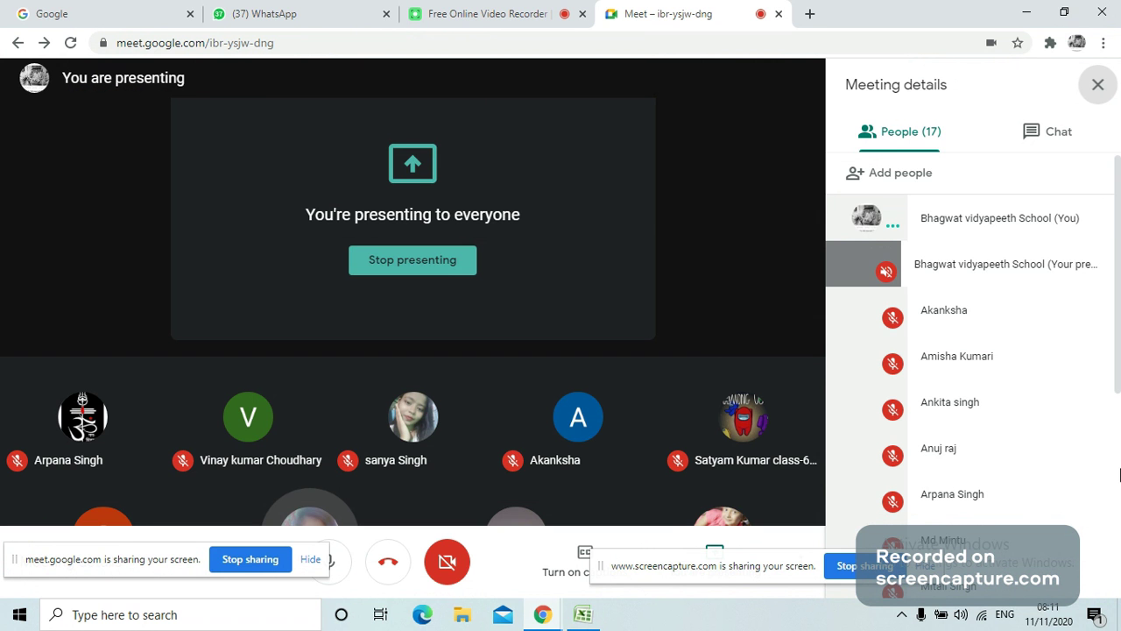
{"action": "scroll", "coordinate": [1119, 474], "scroll_direction": "down", "scroll_amount": 2}
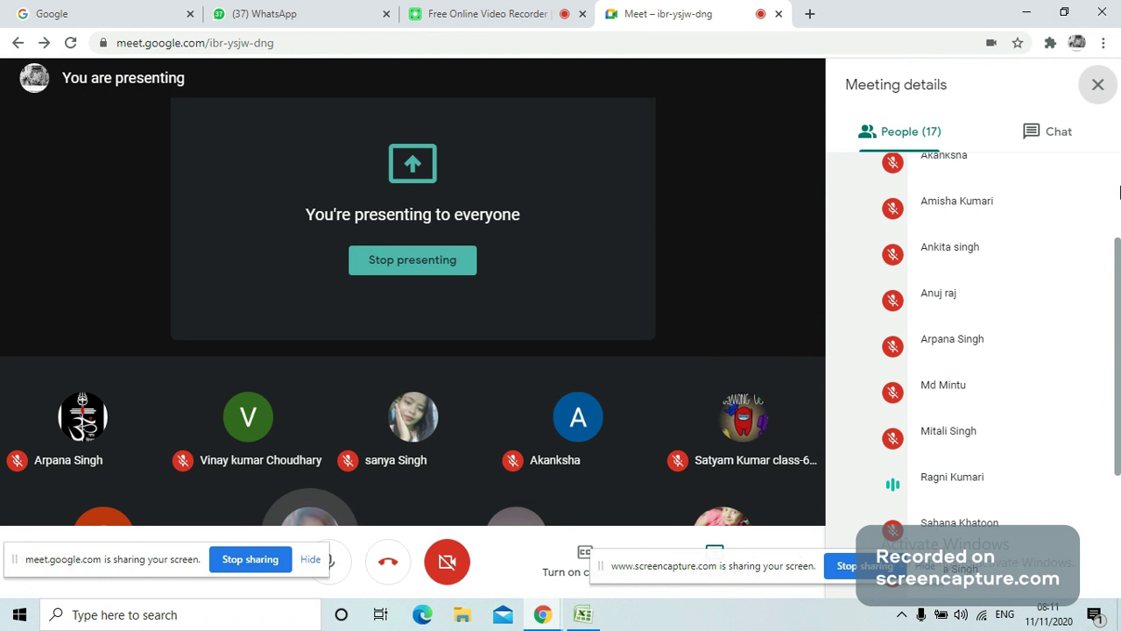
{"action": "scroll", "coordinate": [1119, 192], "scroll_direction": "down", "scroll_amount": 3}
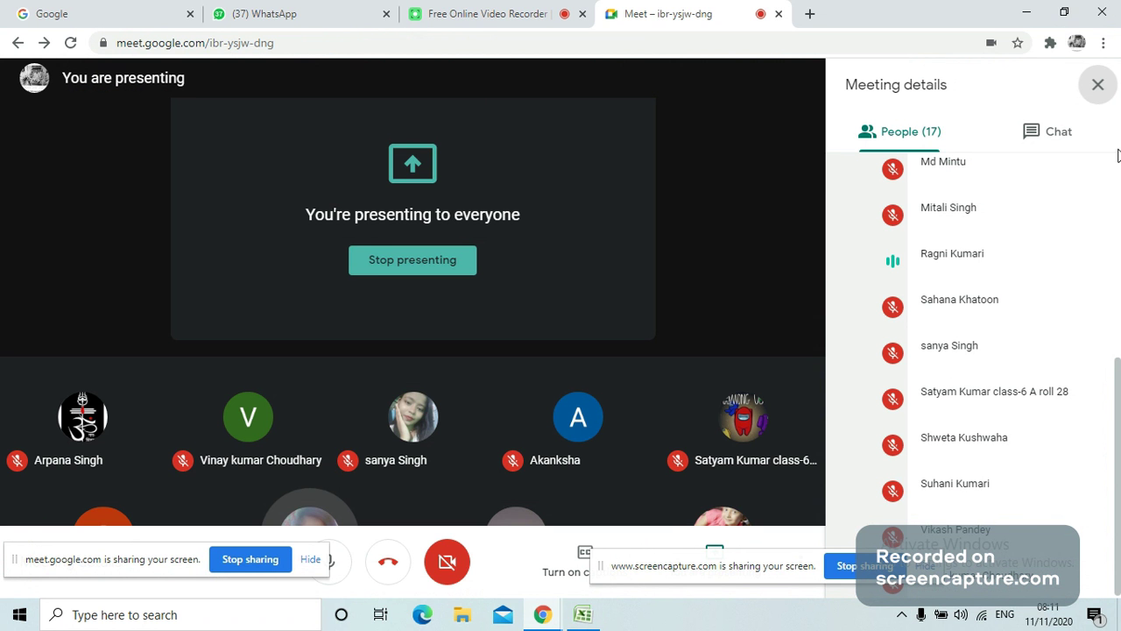
{"action": "scroll", "coordinate": [1118, 155], "scroll_direction": "up", "scroll_amount": 4}
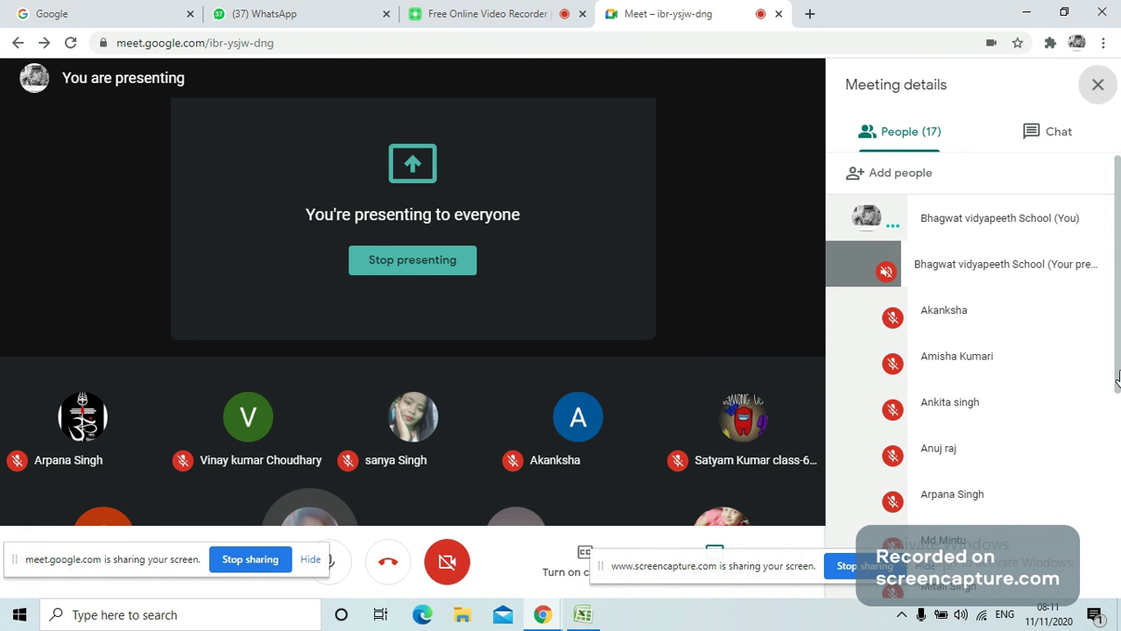
{"action": "key", "text": "ctrl+alt+c"}
Step: Return to the Excel workbook and set the horizontal text alignment of cell G1 to Center
{"action": "mouse_move", "coordinate": [582, 617]}
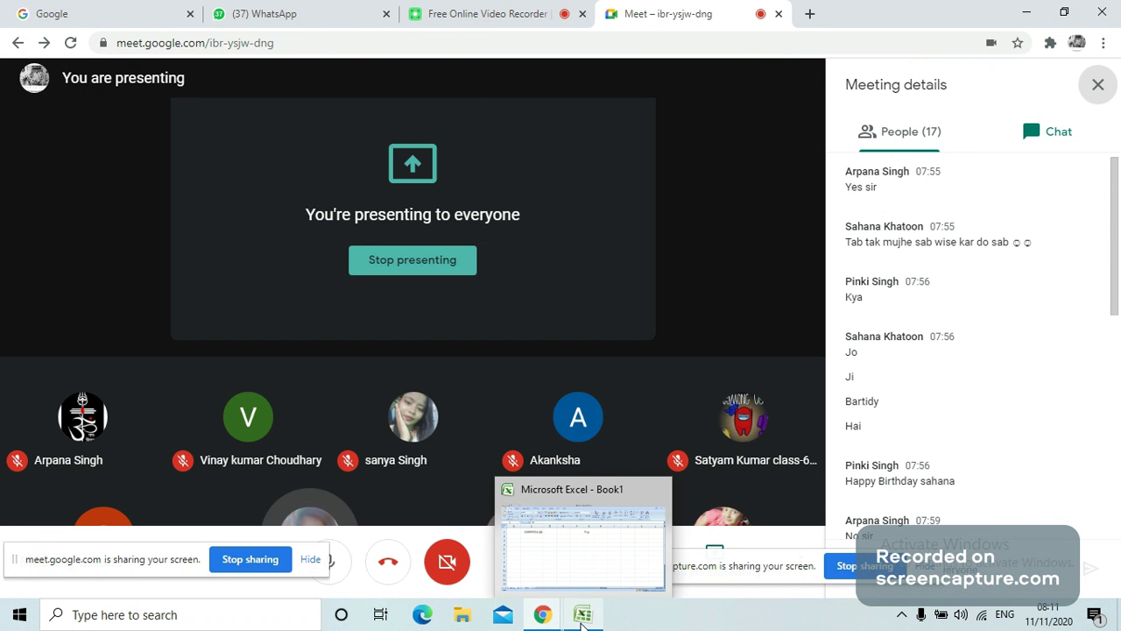
{"action": "mouse_move", "coordinate": [554, 508]}
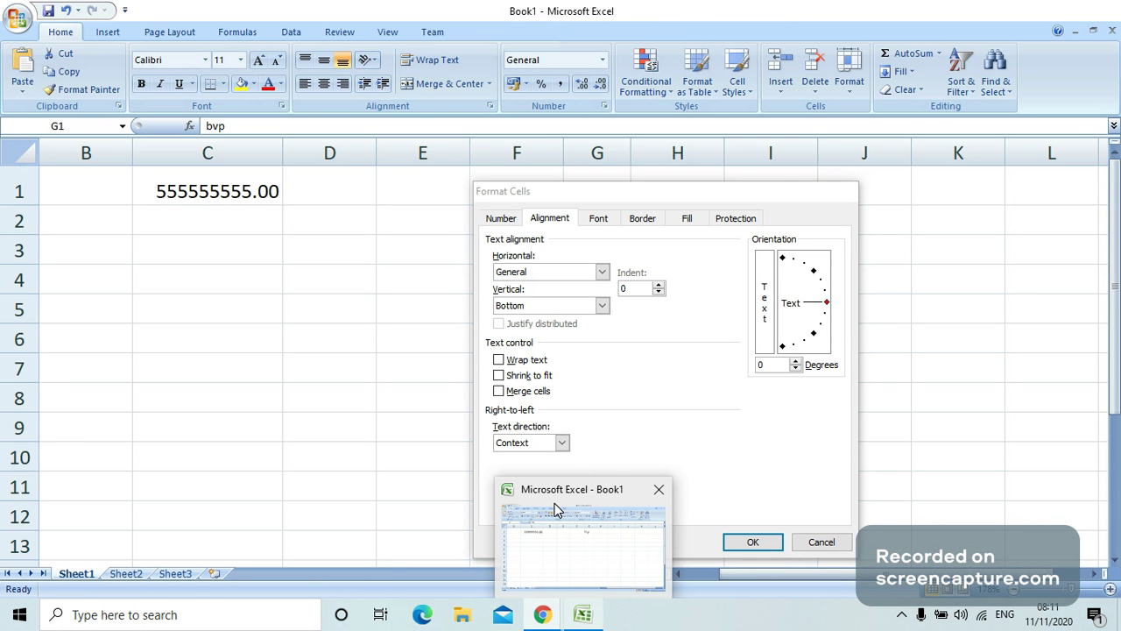
{"action": "left_click", "coordinate": [555, 502]}
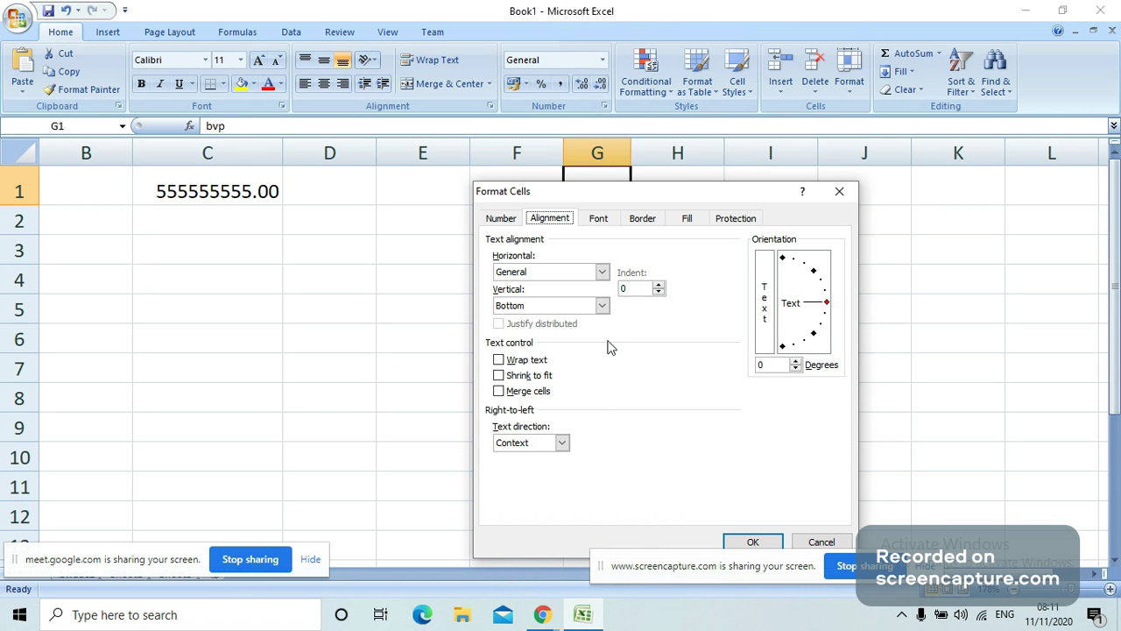
{"action": "left_click", "coordinate": [602, 272]}
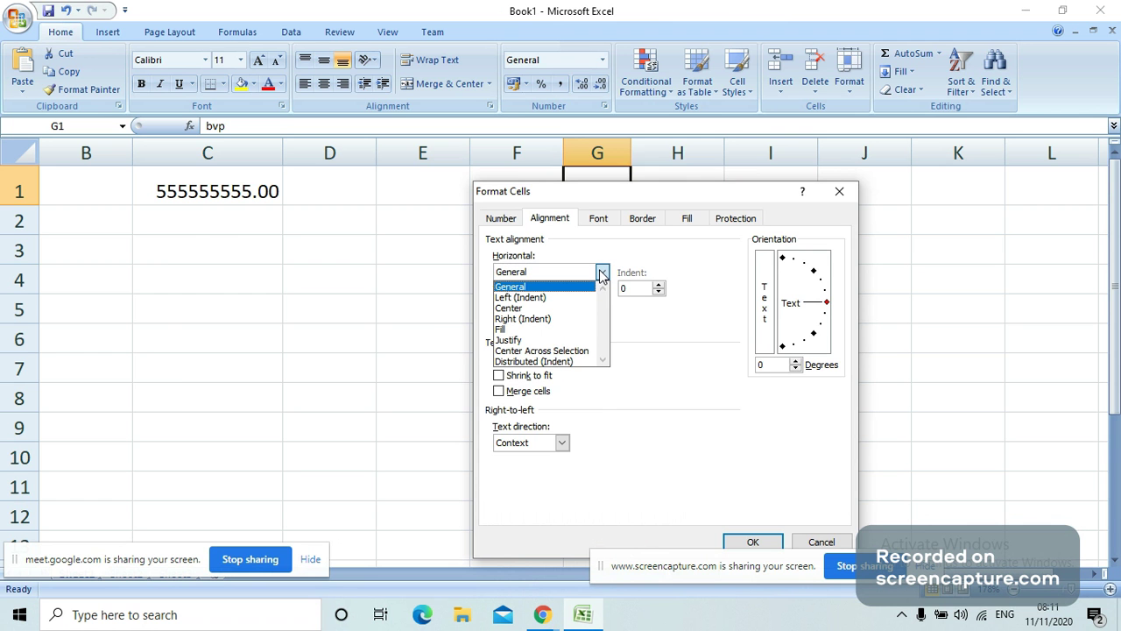
{"action": "left_click", "coordinate": [508, 307]}
{"action": "left_click_drag", "start_coordinate": [657, 191], "coordinate": [335, 196]}
{"action": "left_click", "coordinate": [431, 547]}
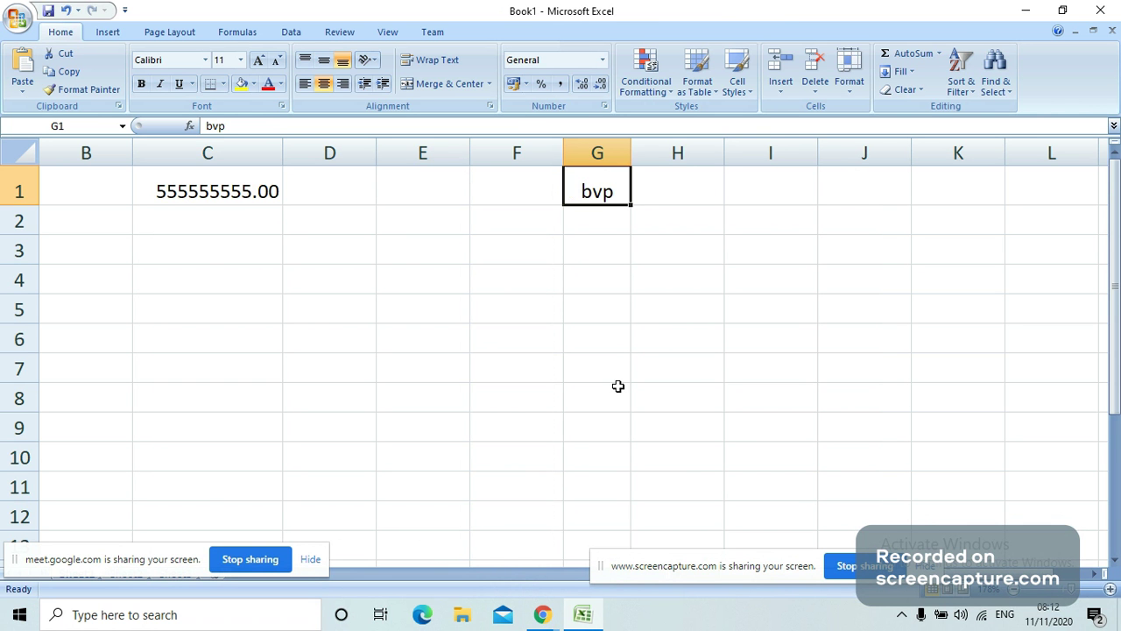
Step: Set the vertical text alignment of cell G1 to Top
{"action": "right_click", "coordinate": [589, 193]}
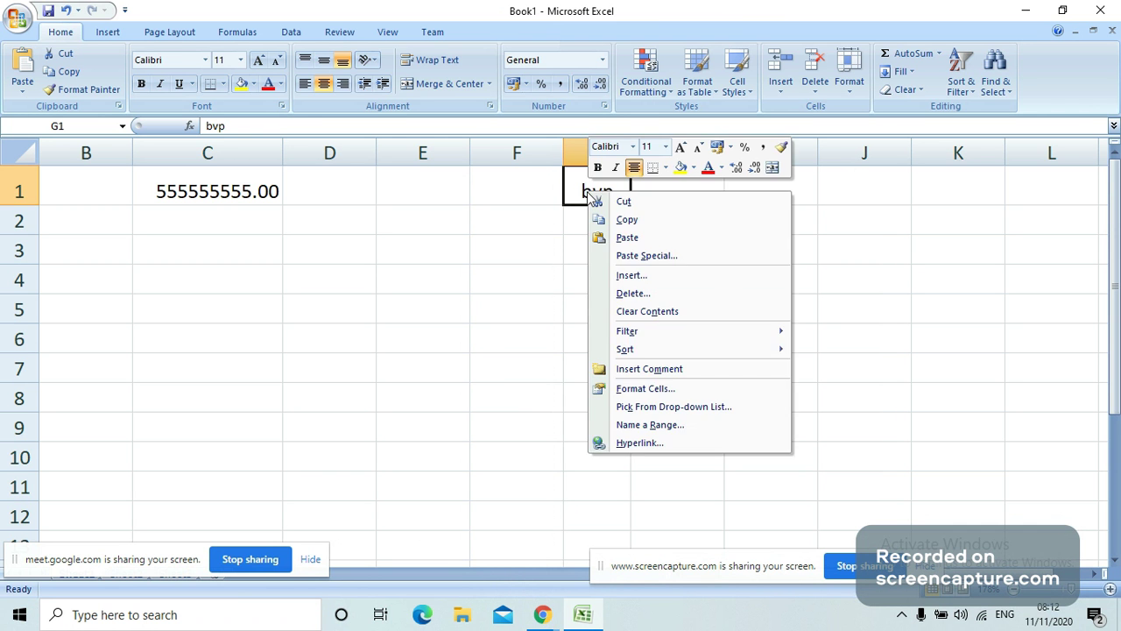
{"action": "left_click", "coordinate": [646, 393]}
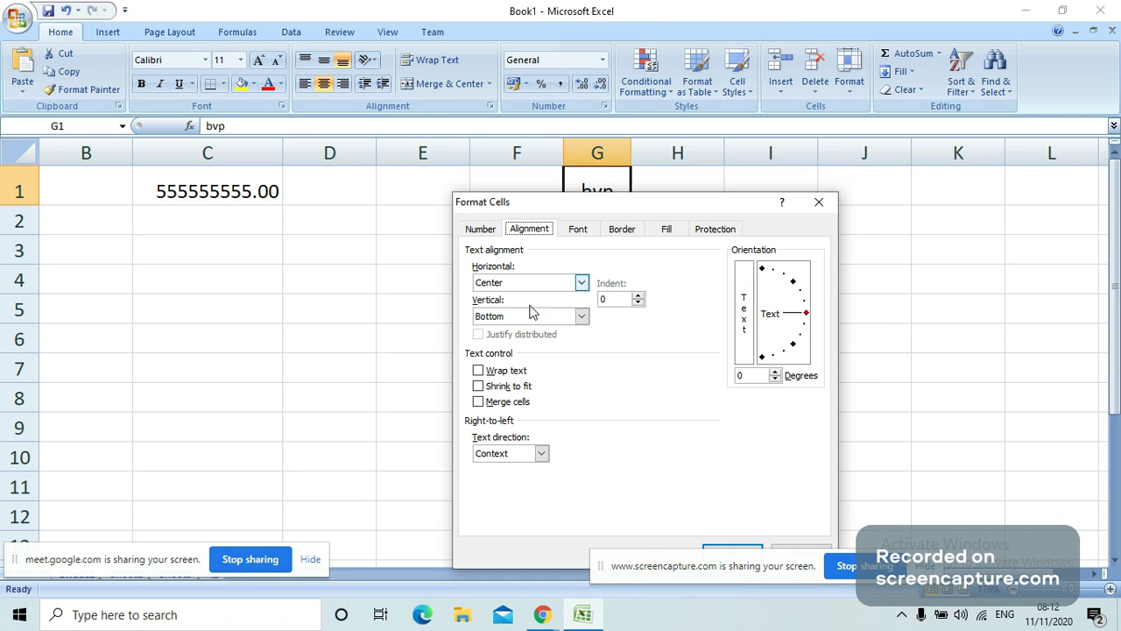
{"action": "left_click", "coordinate": [582, 317]}
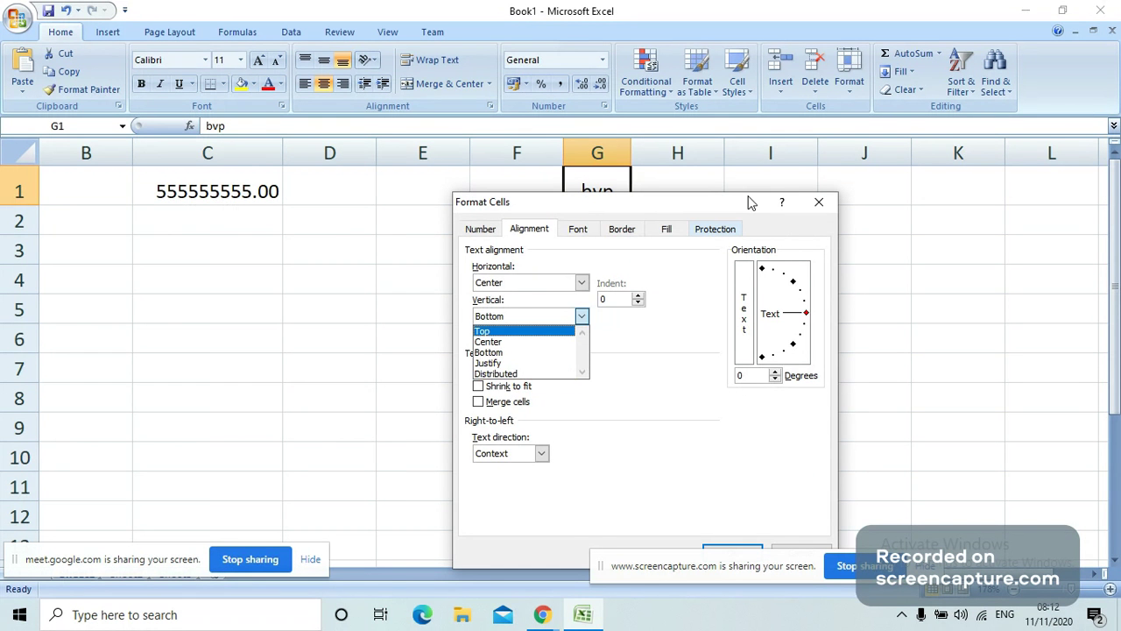
{"action": "left_click", "coordinate": [505, 253]}
{"action": "left_click_drag", "start_coordinate": [546, 208], "coordinate": [213, 226]}
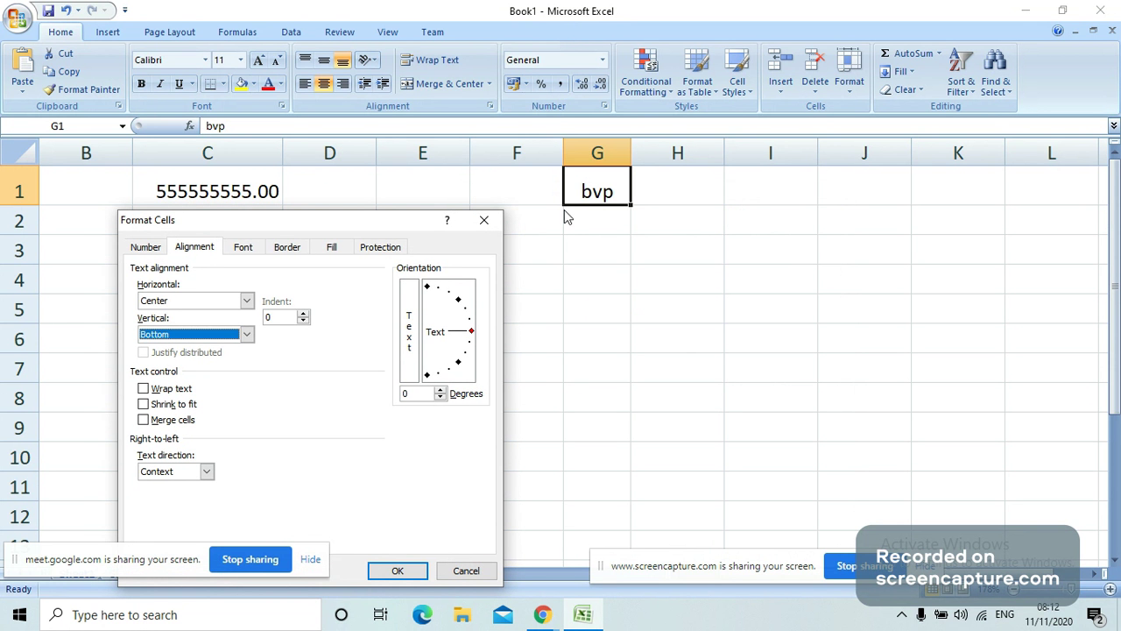
{"action": "left_click", "coordinate": [245, 335]}
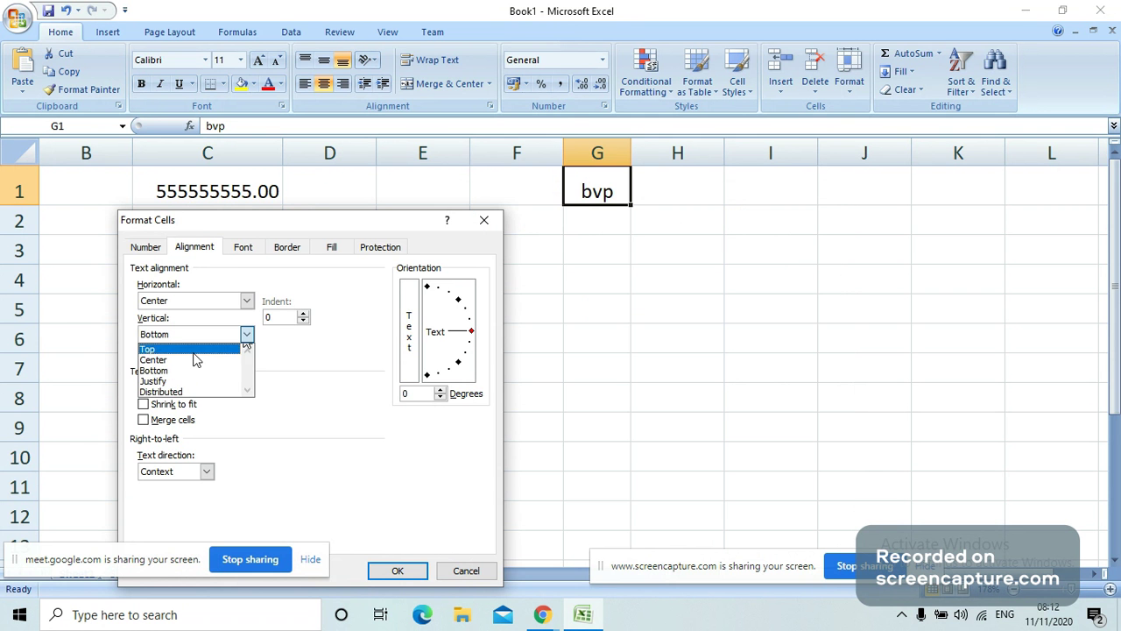
{"action": "left_click", "coordinate": [175, 349]}
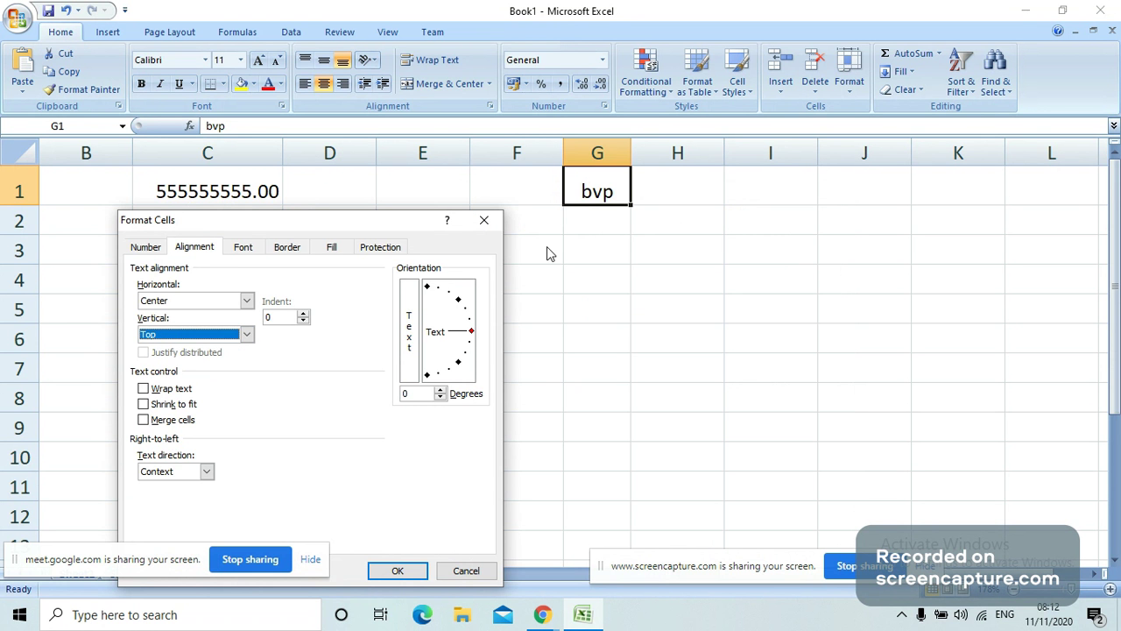
{"action": "left_click", "coordinate": [415, 575]}
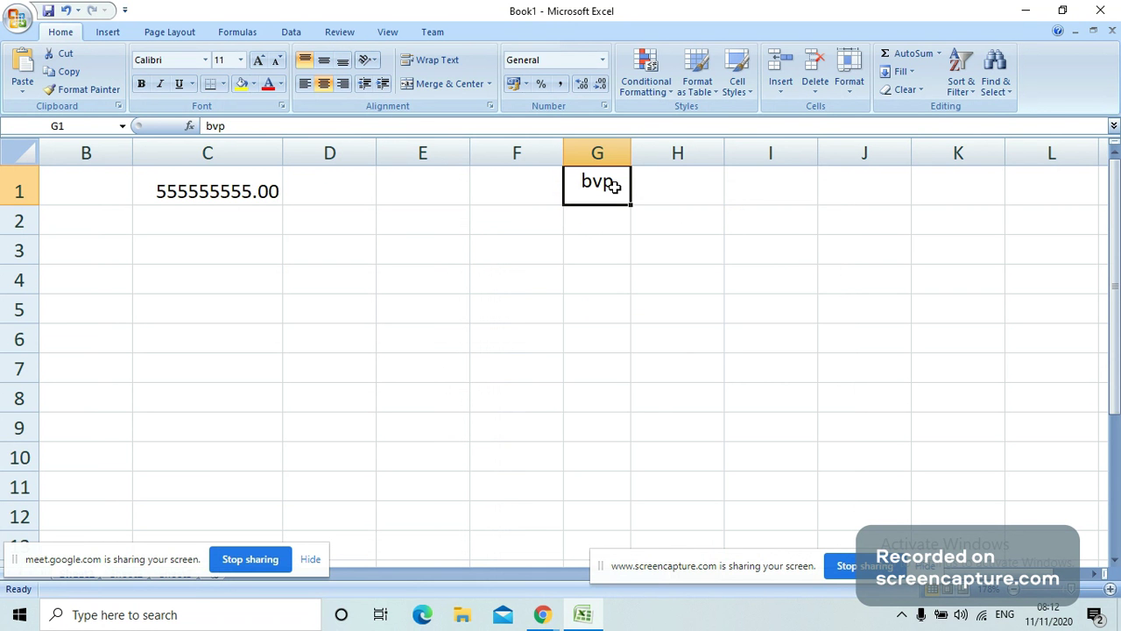
Step: Open the font settings for cell G1 and look through the available font sizes
{"action": "right_click", "coordinate": [617, 188]}
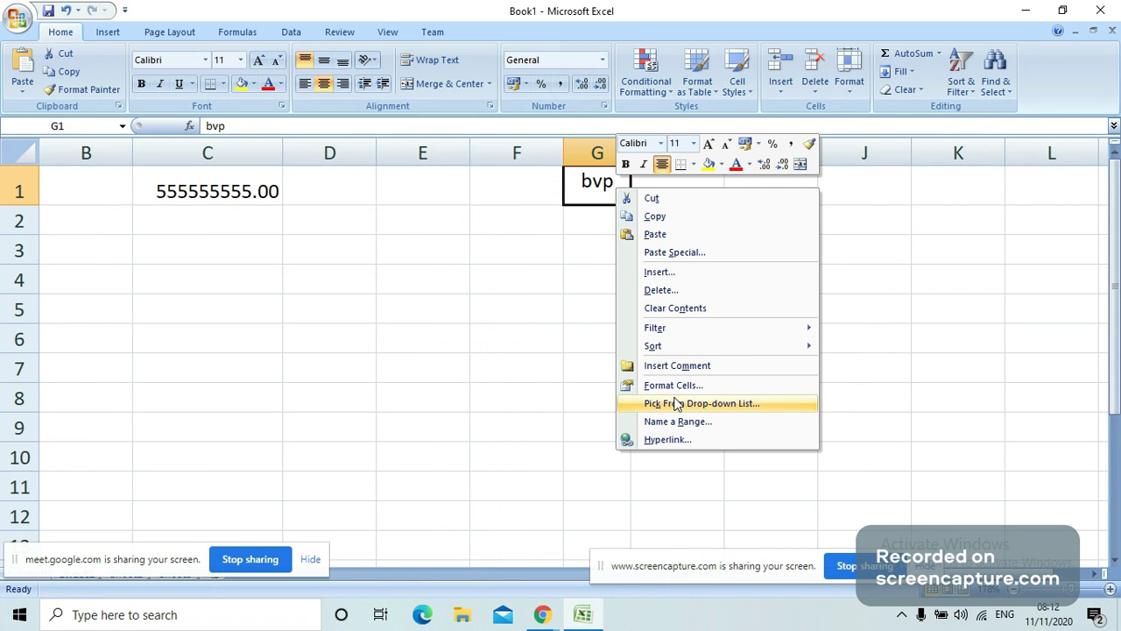
{"action": "key", "text": "Escape"}
{"action": "key", "text": "ctrl+1"}
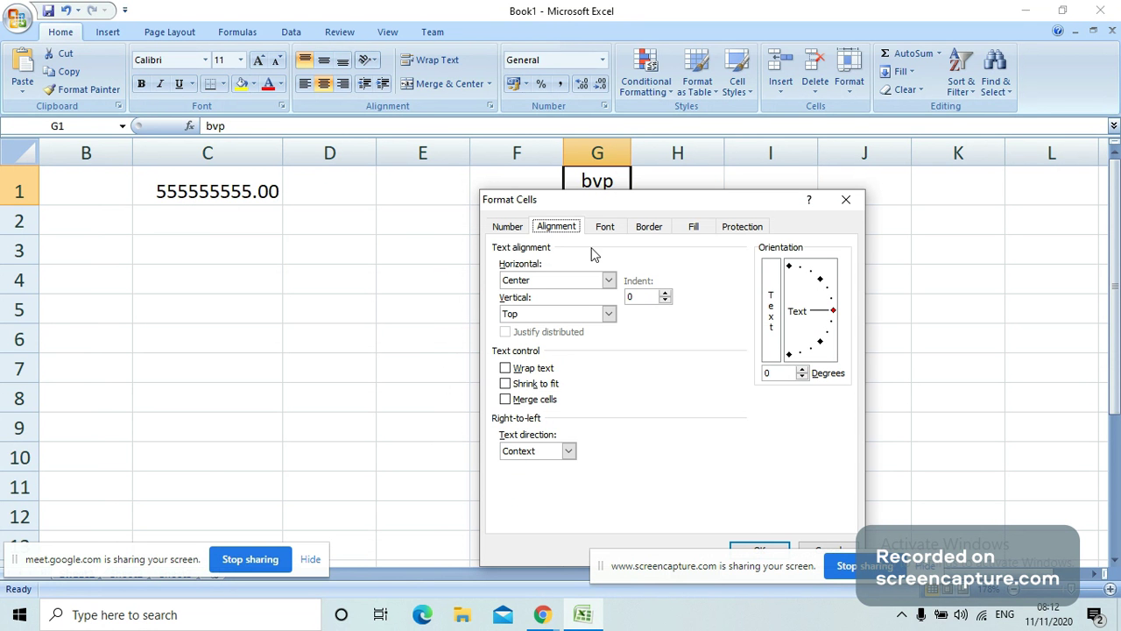
{"action": "left_click_drag", "start_coordinate": [615, 194], "coordinate": [332, 221]}
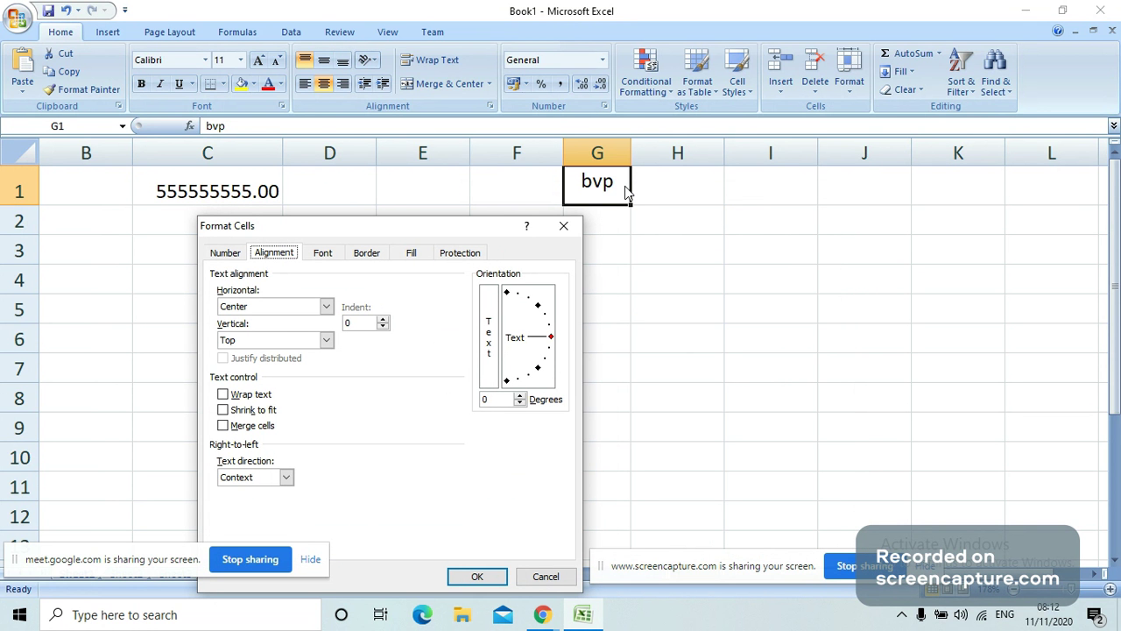
{"action": "left_click", "coordinate": [323, 253]}
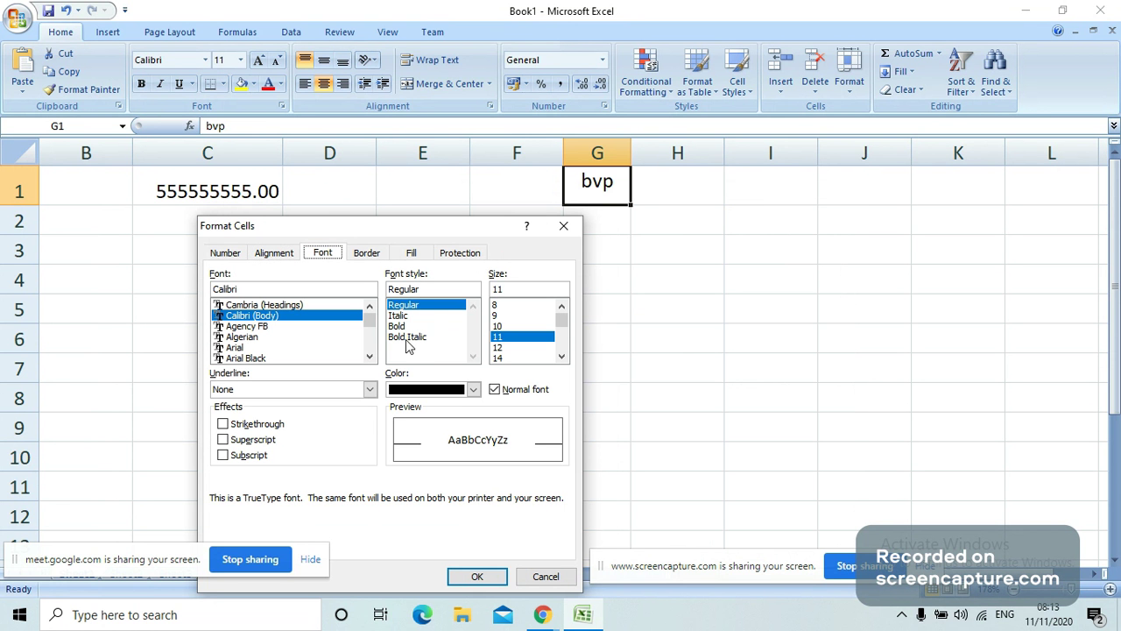
{"action": "left_click_drag", "start_coordinate": [565, 329], "coordinate": [563, 347]}
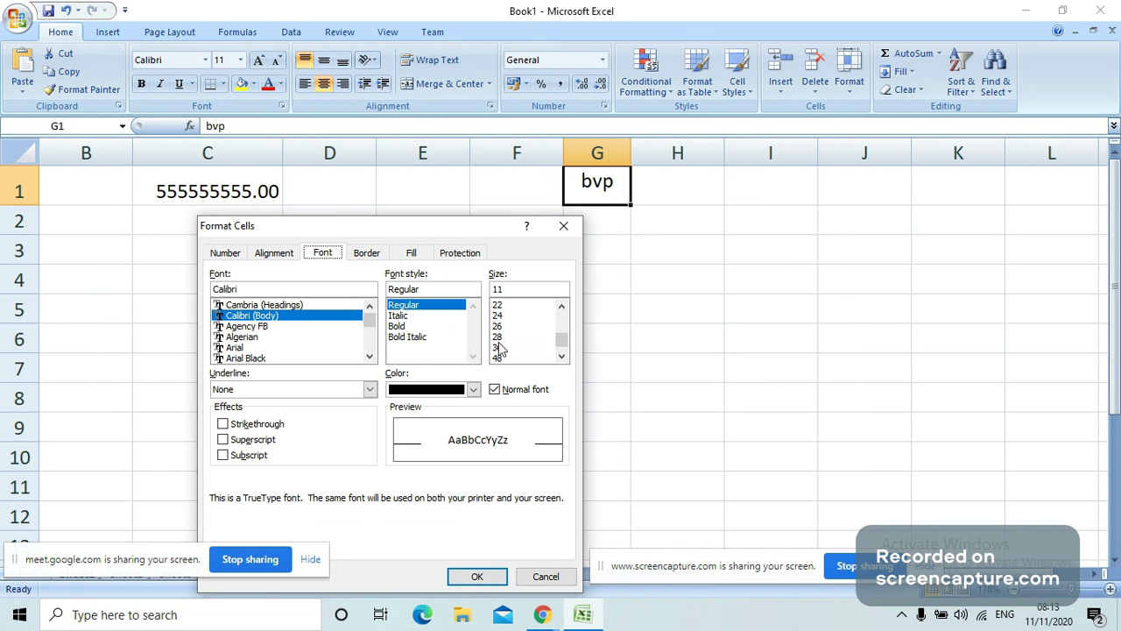
Step: Examine the theme, standard and custom colour choices for the font of cell G1, keeping black
{"action": "left_click", "coordinate": [473, 391]}
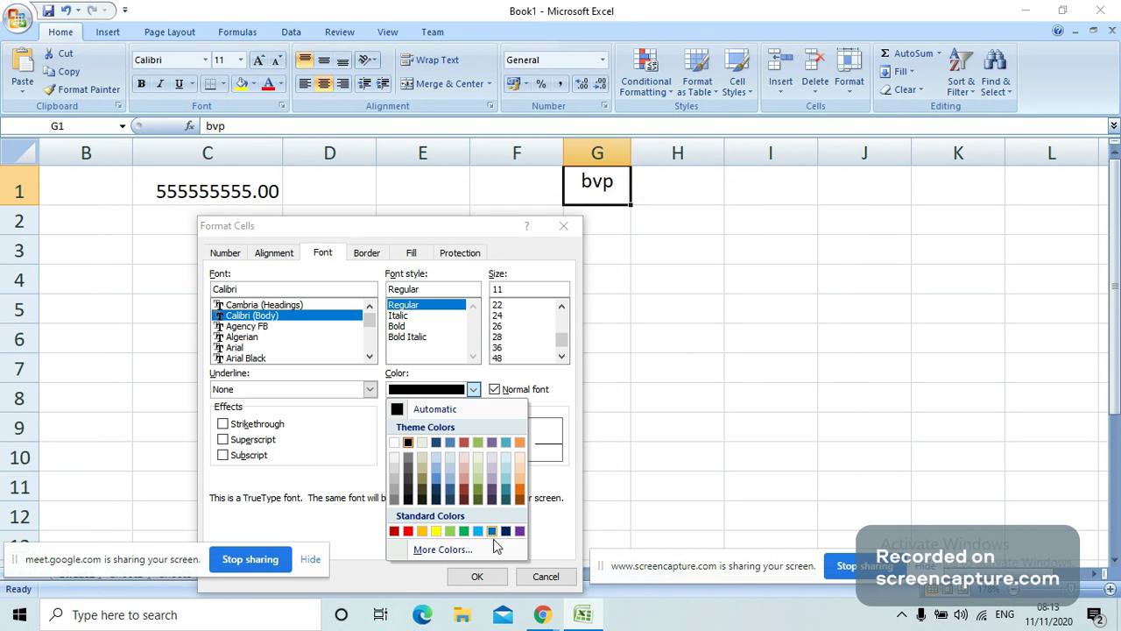
{"action": "left_click", "coordinate": [443, 549]}
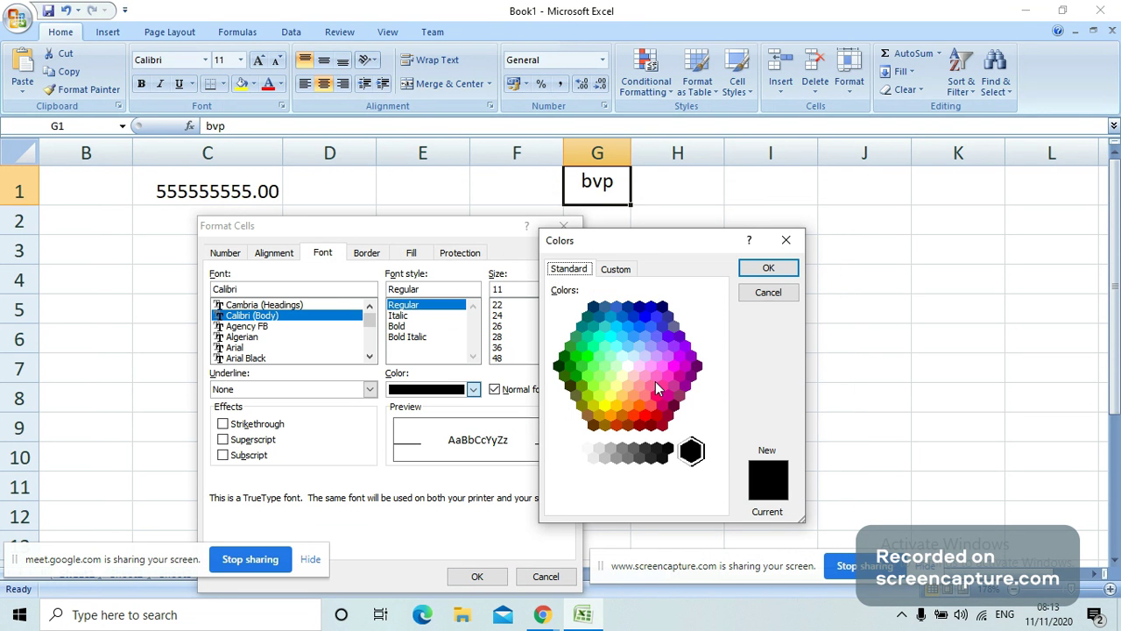
{"action": "left_click", "coordinate": [616, 269]}
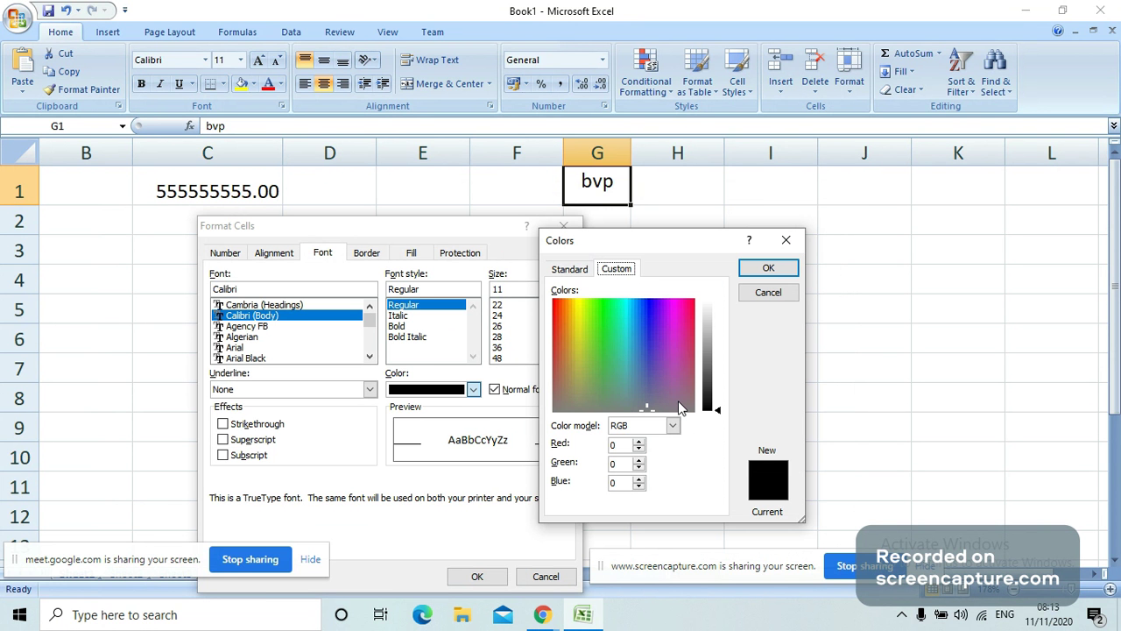
{"action": "left_click", "coordinate": [768, 267]}
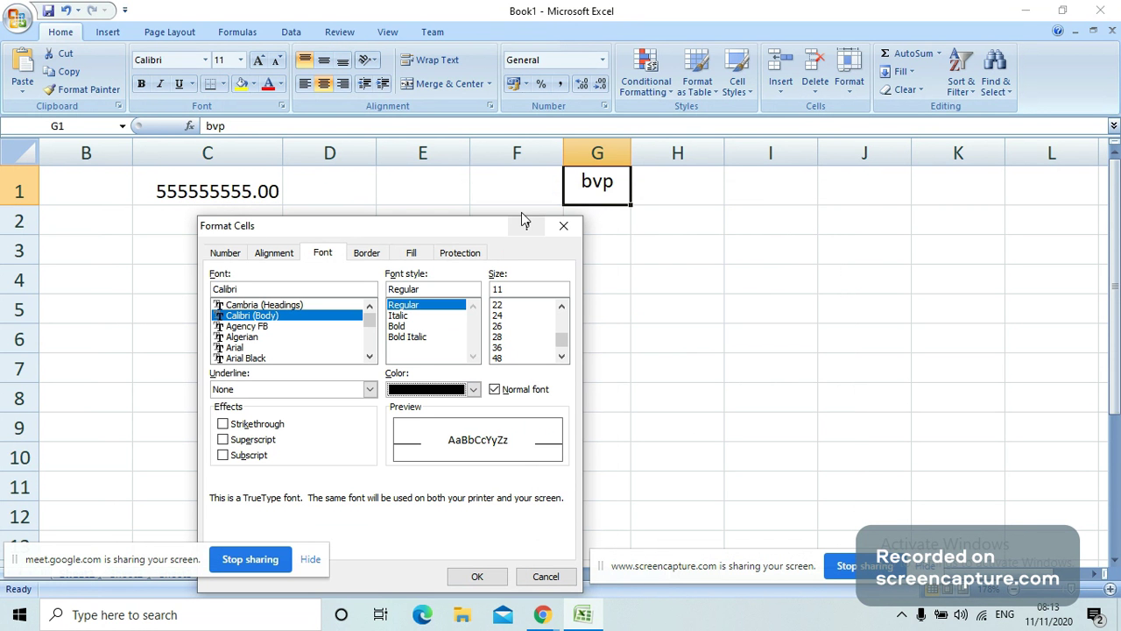
Step: Set the font colour of cell G1 to light blue and apply it
{"action": "left_click", "coordinate": [473, 390]}
{"action": "left_click", "coordinate": [482, 549]}
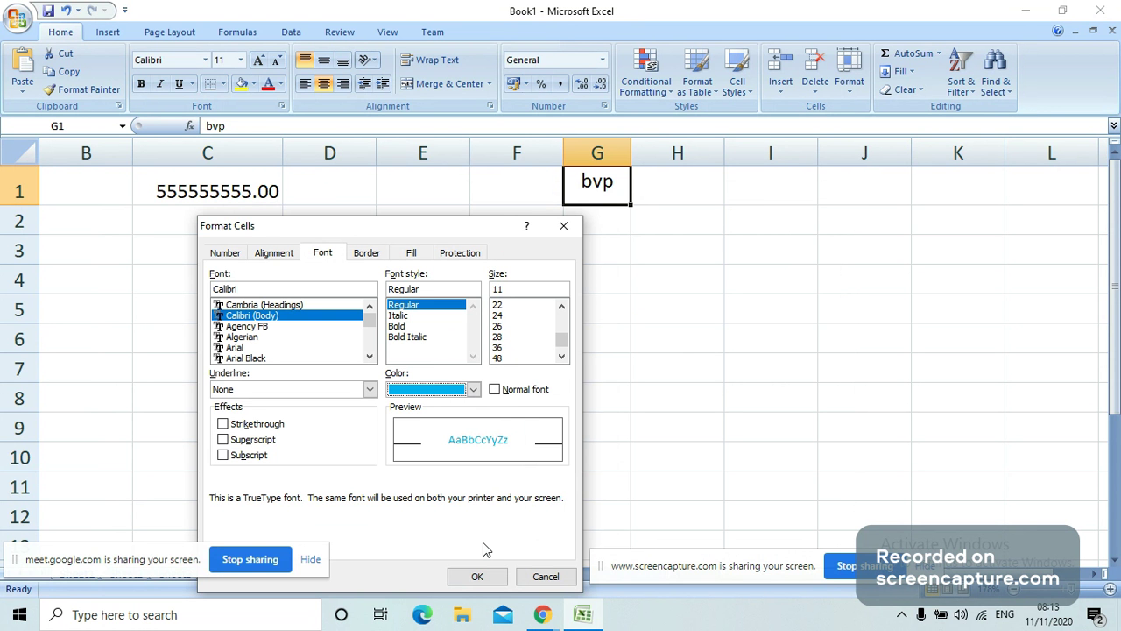
{"action": "key", "text": "Return"}
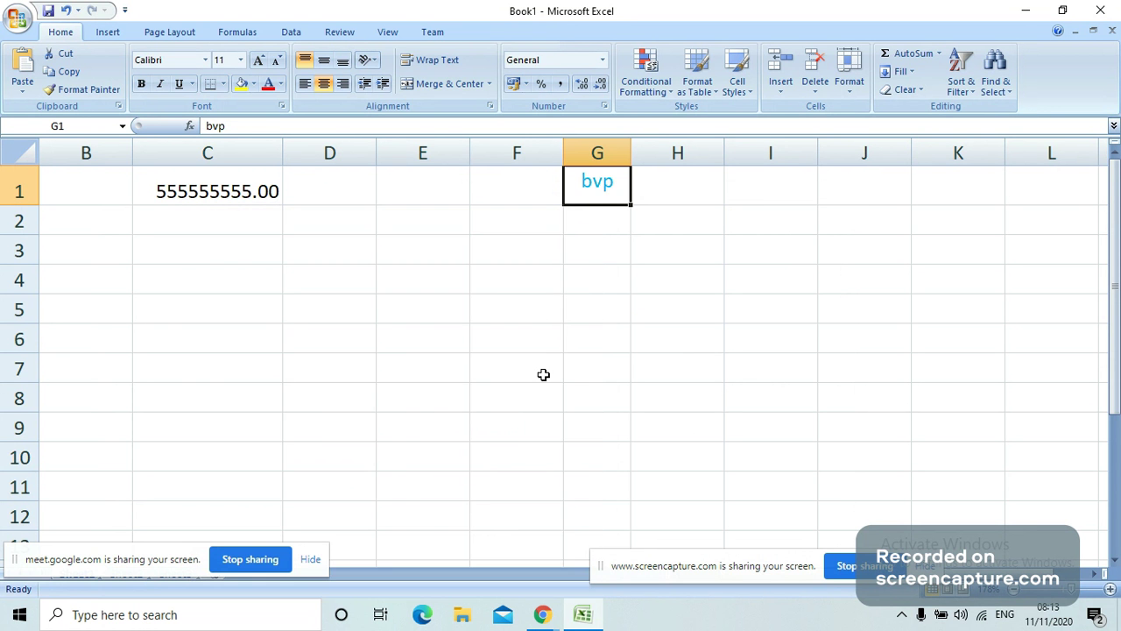
Step: Format the text in cell G1 as bold with a font size of 26
{"action": "right_click", "coordinate": [575, 185]}
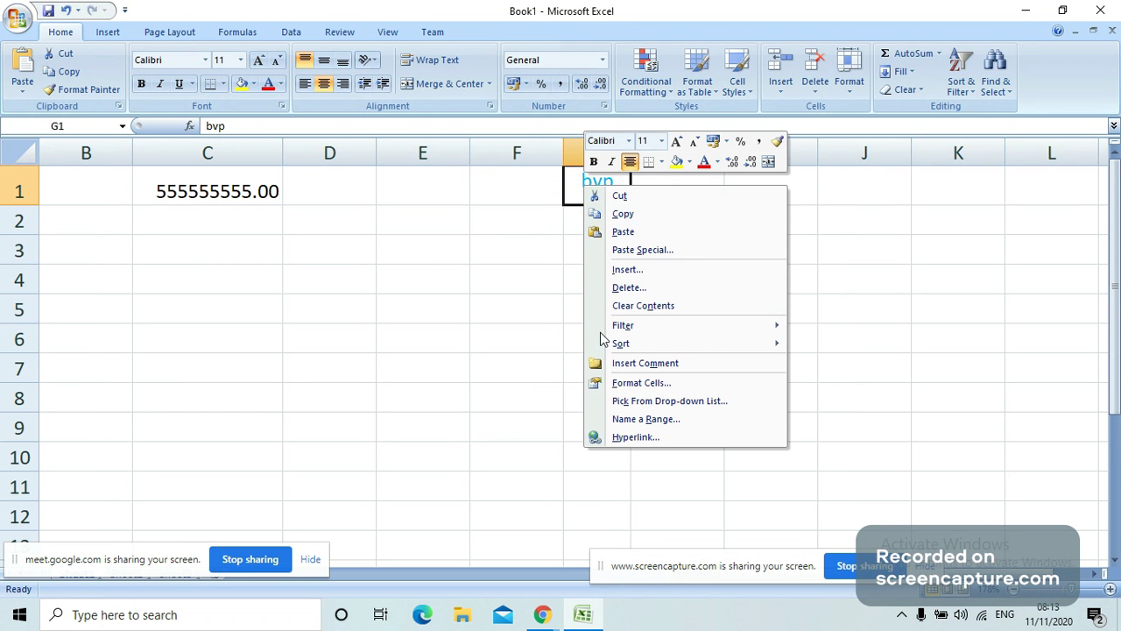
{"action": "left_click", "coordinate": [634, 384]}
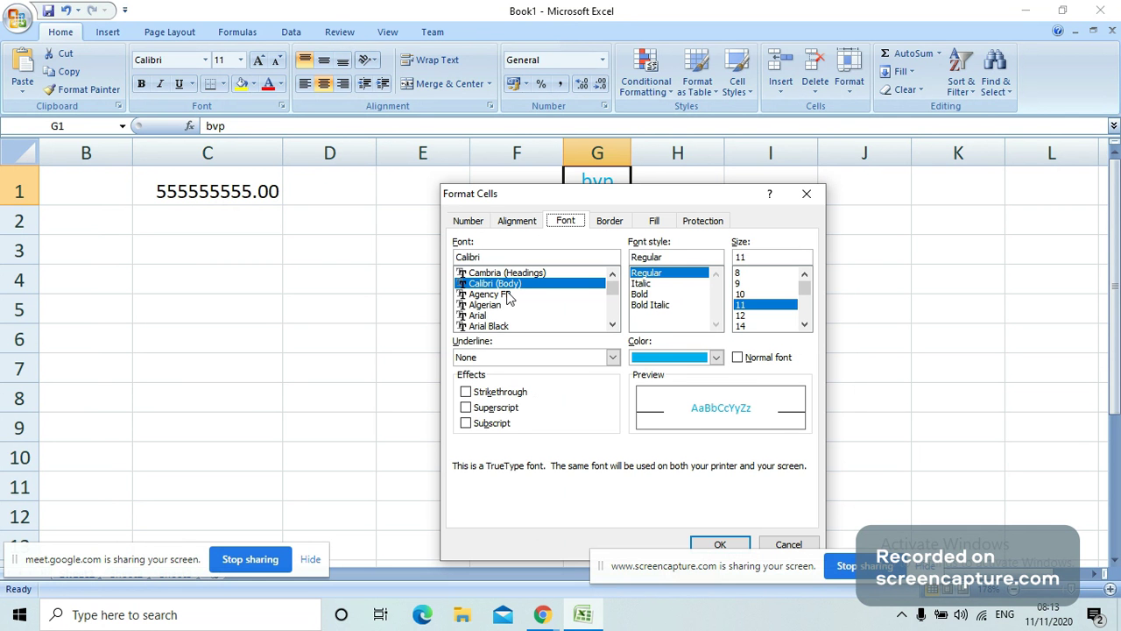
{"action": "left_click_drag", "start_coordinate": [535, 194], "coordinate": [320, 211]}
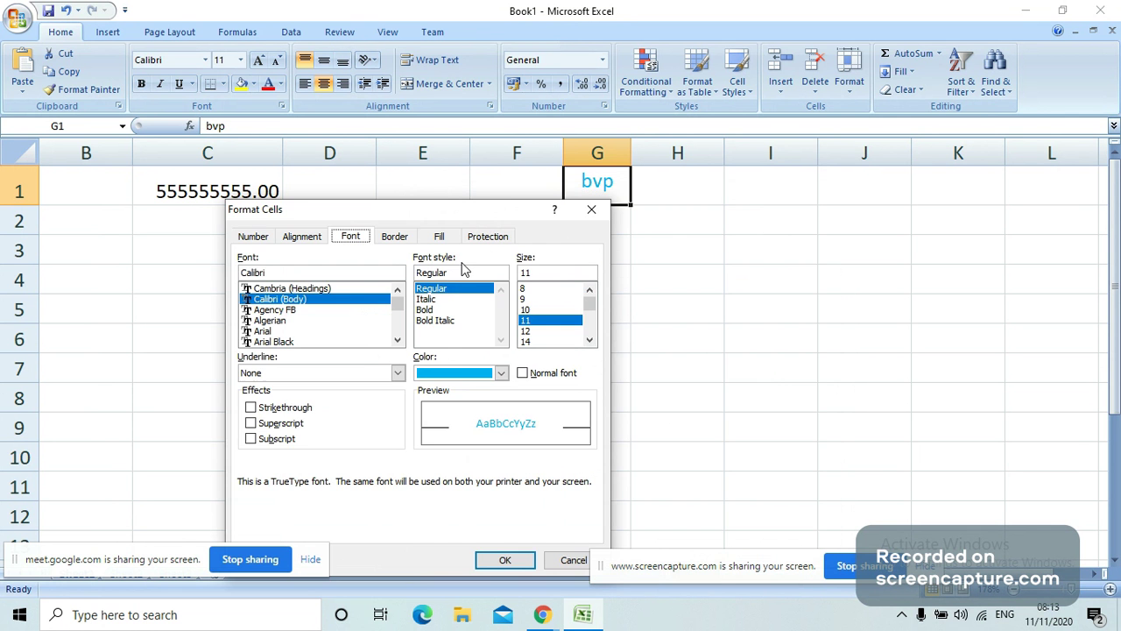
{"action": "left_click", "coordinate": [427, 310]}
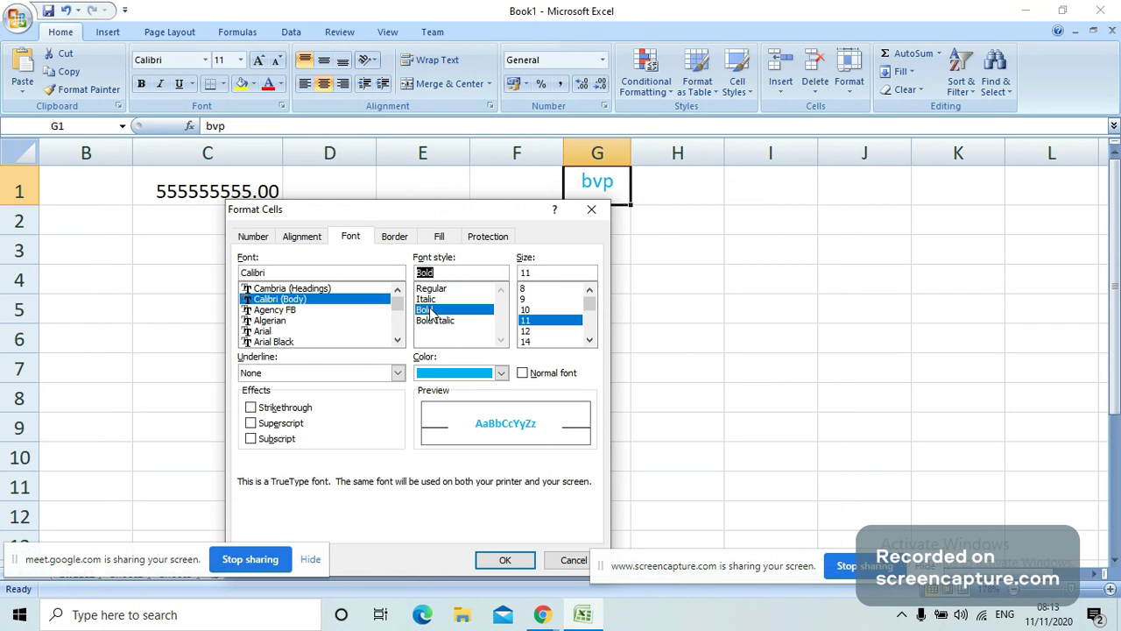
{"action": "left_click_drag", "start_coordinate": [591, 313], "coordinate": [591, 330]}
{"action": "left_click", "coordinate": [528, 331]}
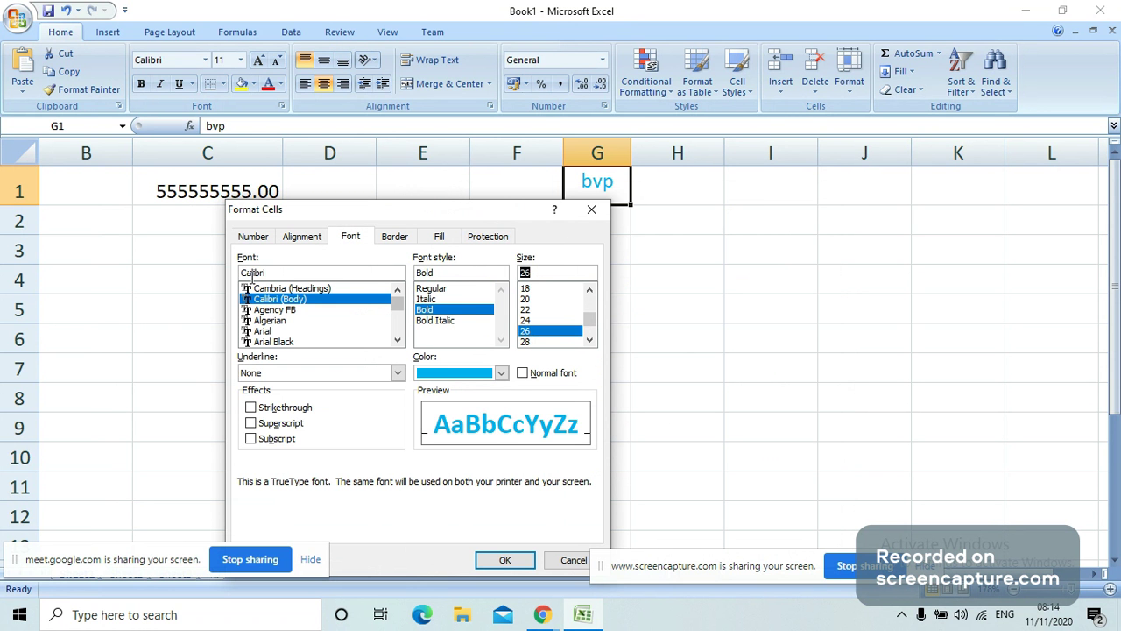
{"action": "left_click", "coordinate": [289, 270]}
{"action": "mouse_move", "coordinate": [400, 309]}
{"action": "left_mouse_down"}
{"action": "mouse_move", "coordinate": [392, 341]}
{"action": "mouse_move", "coordinate": [397, 300]}
{"action": "left_mouse_up"}
{"action": "left_click", "coordinate": [505, 559]}
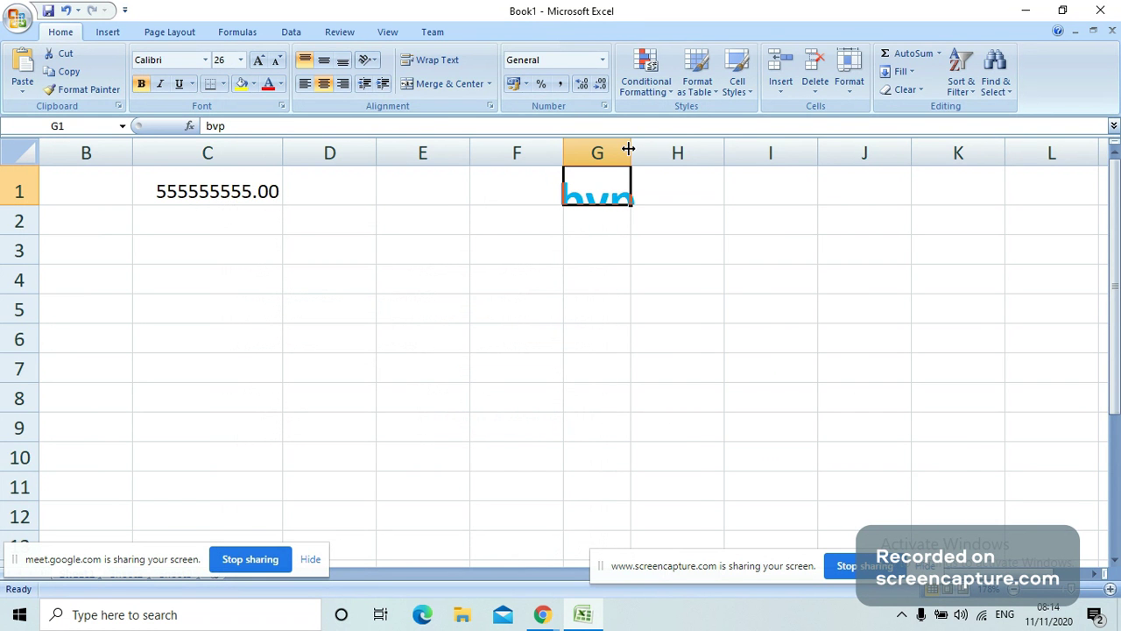
Step: Widen column G to 12.71 and make row 1 taller to fit the enlarged text
{"action": "left_click_drag", "start_coordinate": [630, 150], "coordinate": [698, 151]}
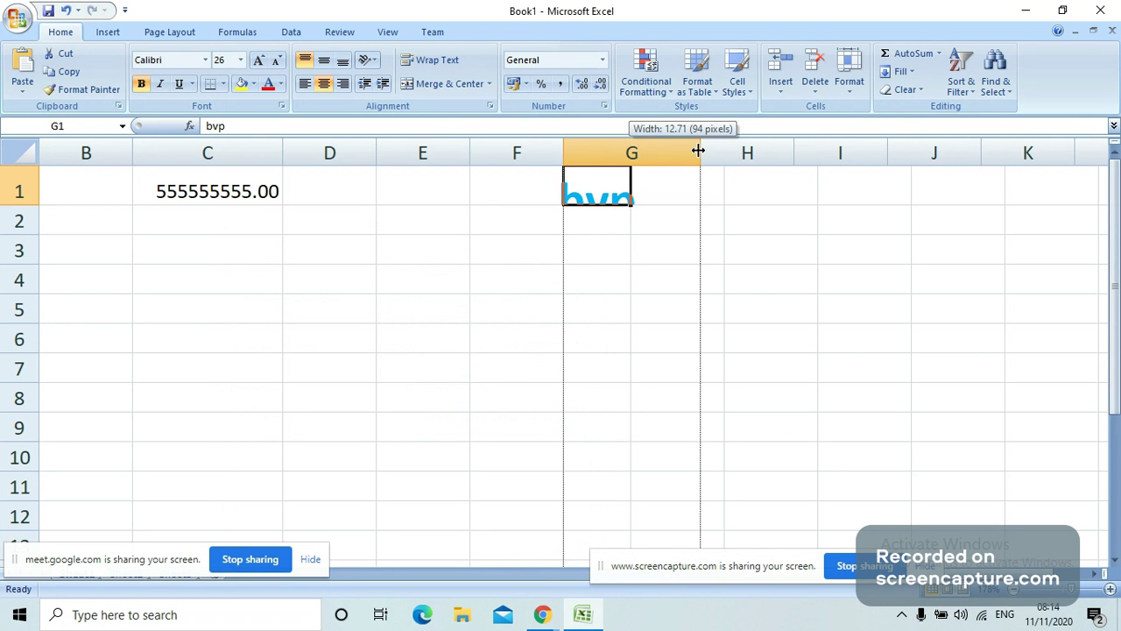
{"action": "left_click_drag", "start_coordinate": [698, 151], "coordinate": [700, 151]}
Step: Try to give cell G1 a border by choosing only the thick solid line style and applying it
{"action": "key", "text": "ctrl+1"}
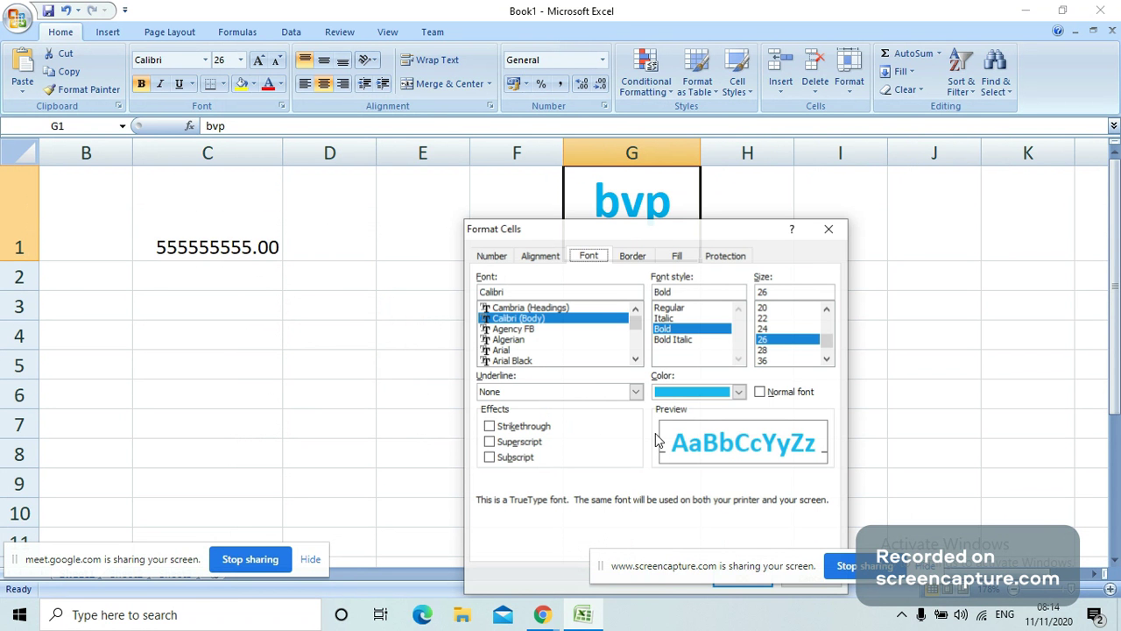
{"action": "left_click", "coordinate": [630, 256]}
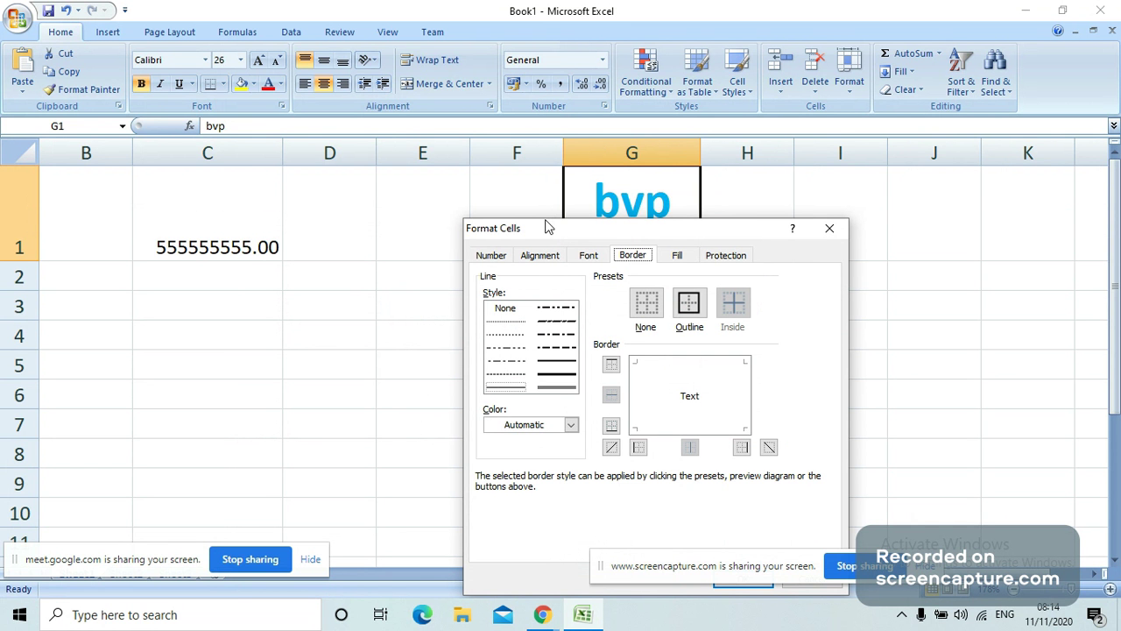
{"action": "left_click", "coordinate": [561, 377]}
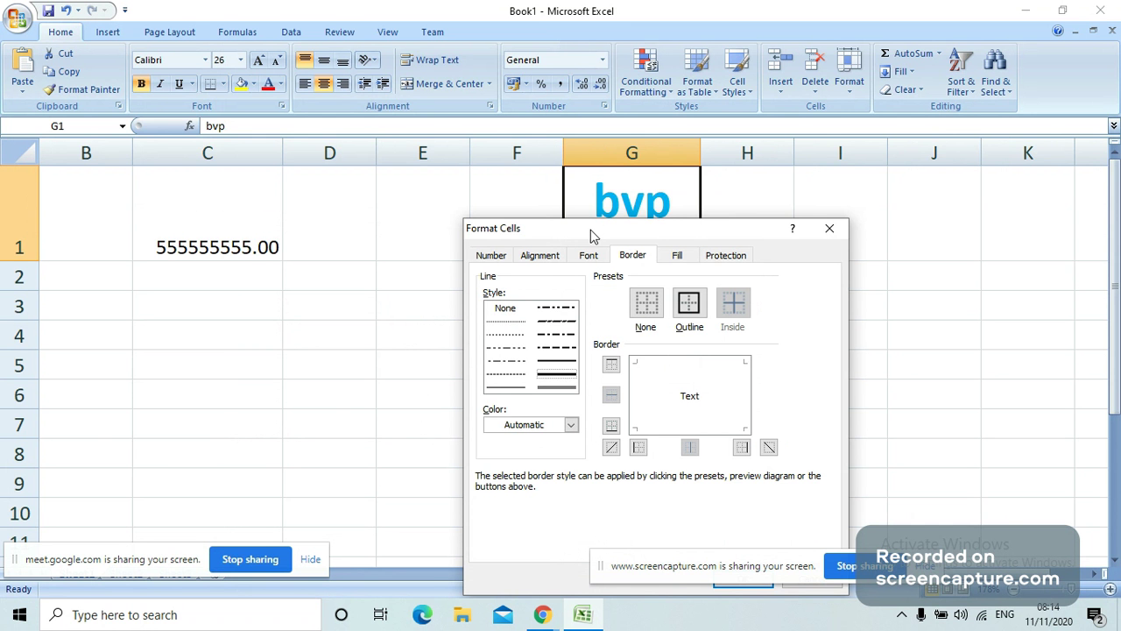
{"action": "left_click_drag", "start_coordinate": [592, 235], "coordinate": [248, 149]}
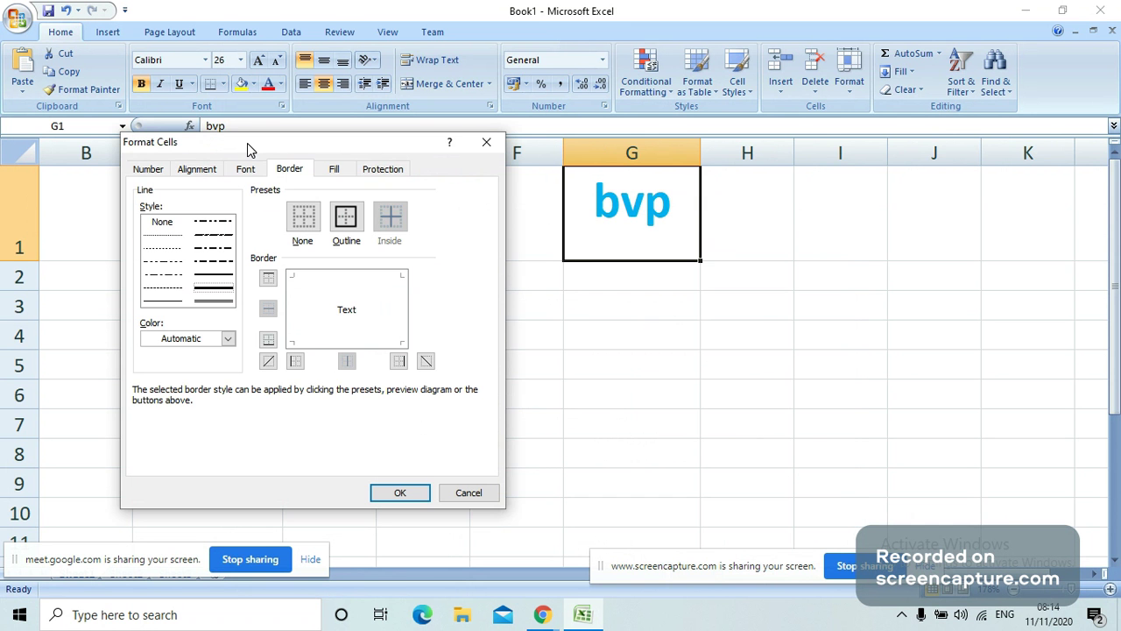
{"action": "left_click", "coordinate": [398, 493]}
{"action": "left_click", "coordinate": [570, 412]}
{"action": "left_click", "coordinate": [577, 205]}
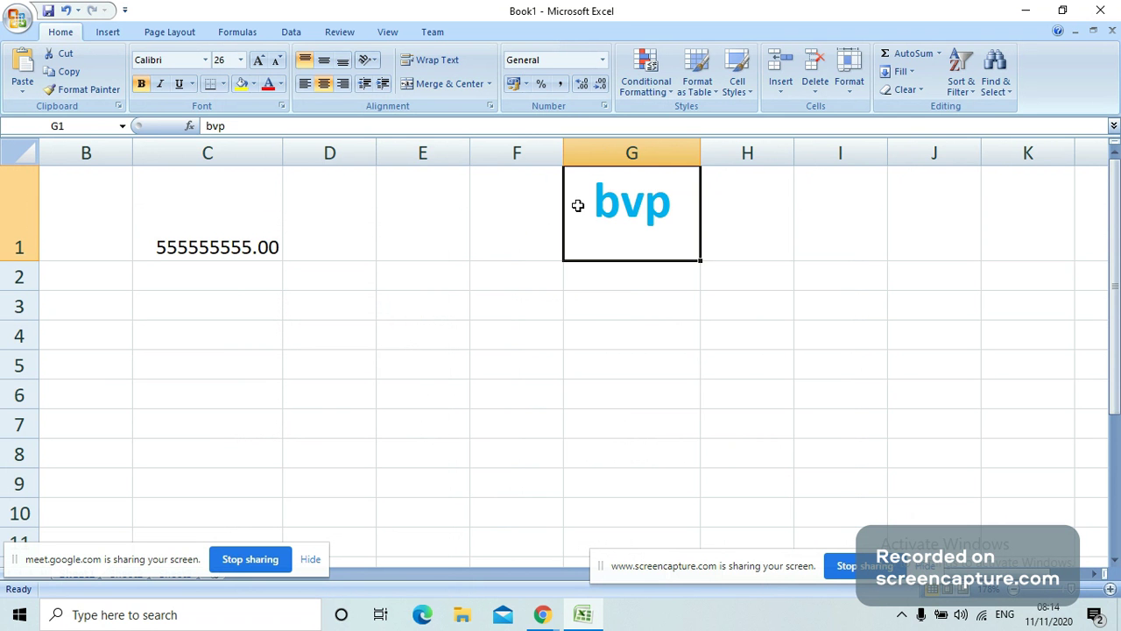
Step: Give cell G1 an outline border using the thick solid line style and apply it
{"action": "right_click", "coordinate": [578, 206]}
{"action": "left_click", "coordinate": [538, 332]}
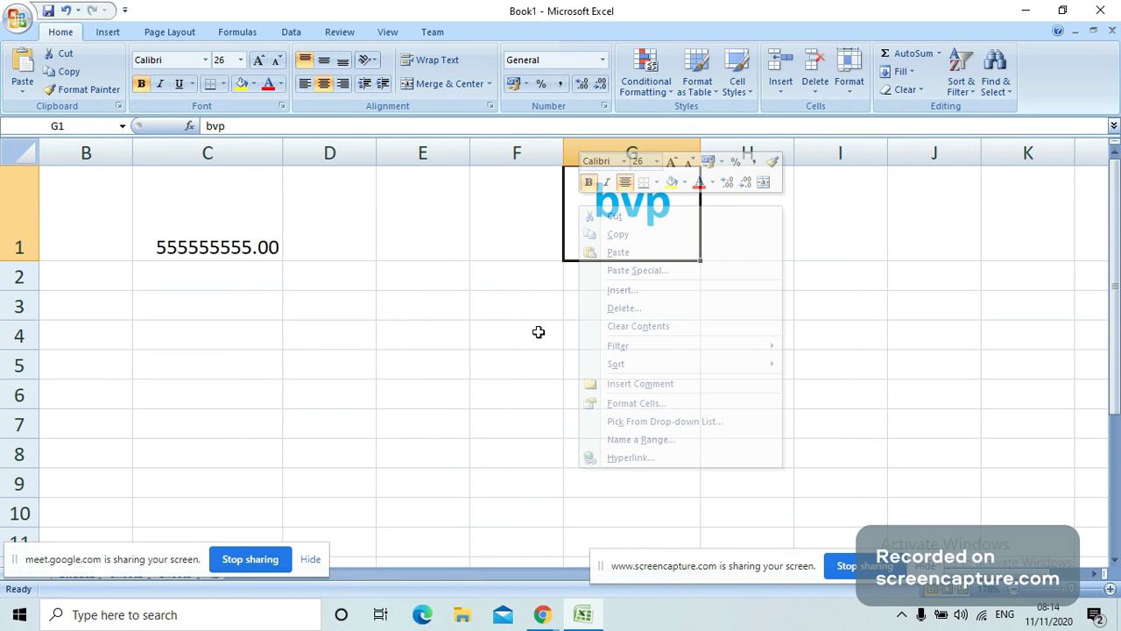
{"action": "right_click", "coordinate": [596, 208]}
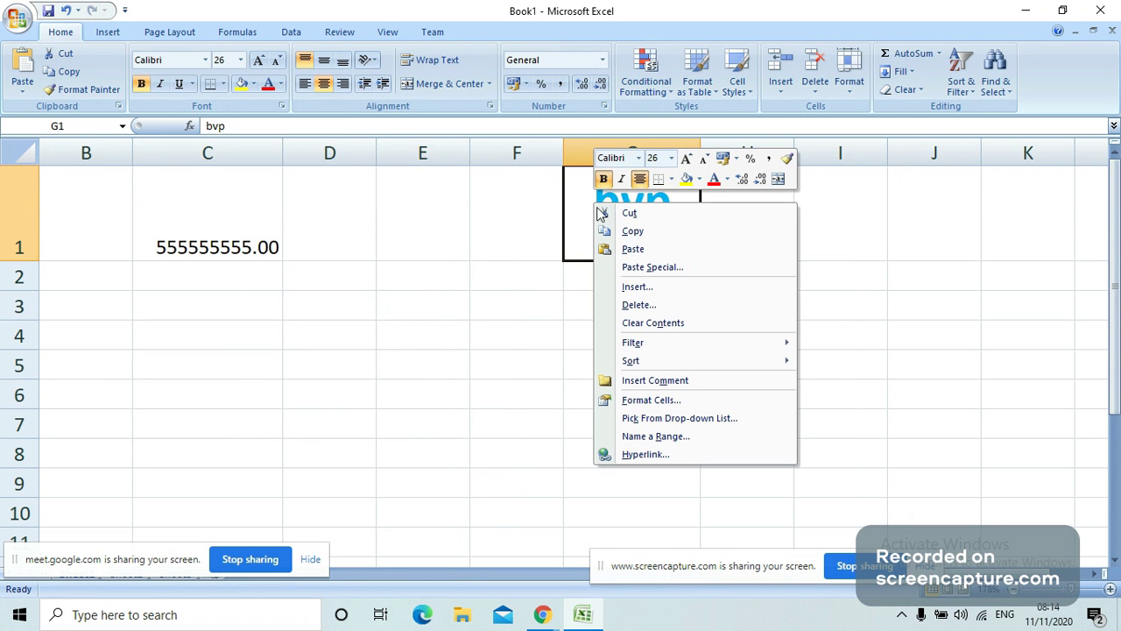
{"action": "left_click", "coordinate": [659, 402]}
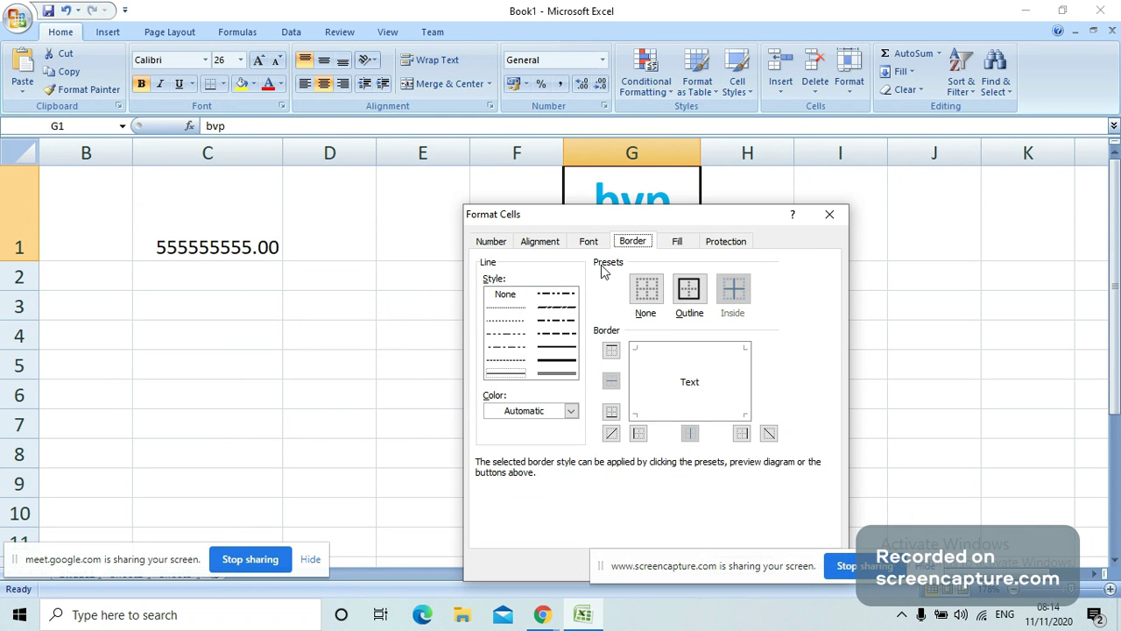
{"action": "left_click", "coordinate": [554, 299]}
{"action": "left_click", "coordinate": [548, 306]}
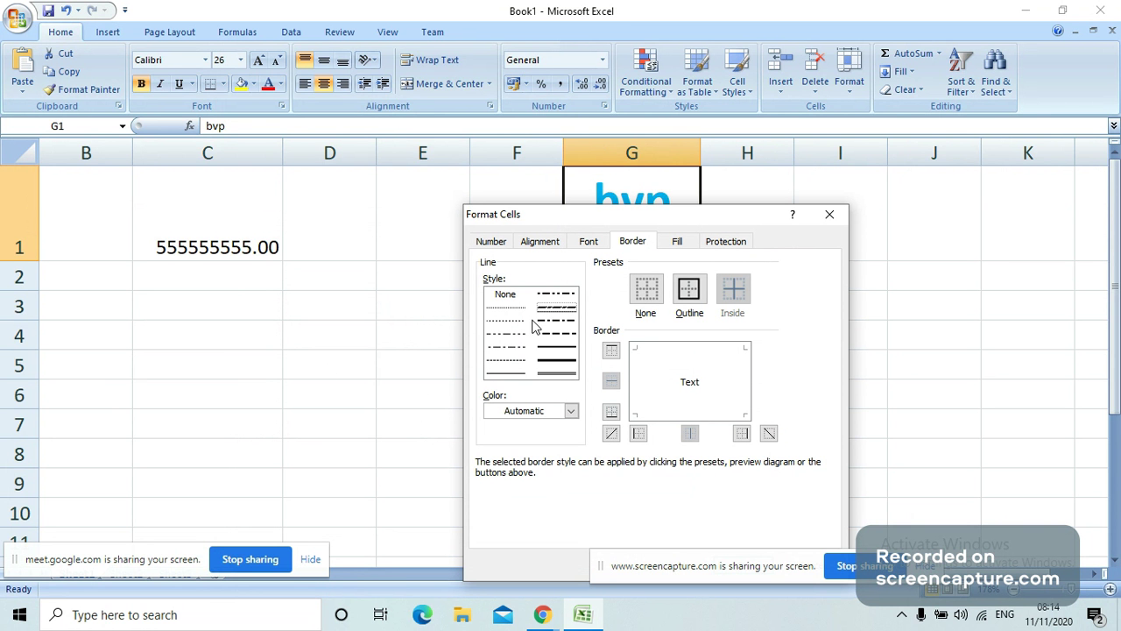
{"action": "left_click", "coordinate": [507, 296]}
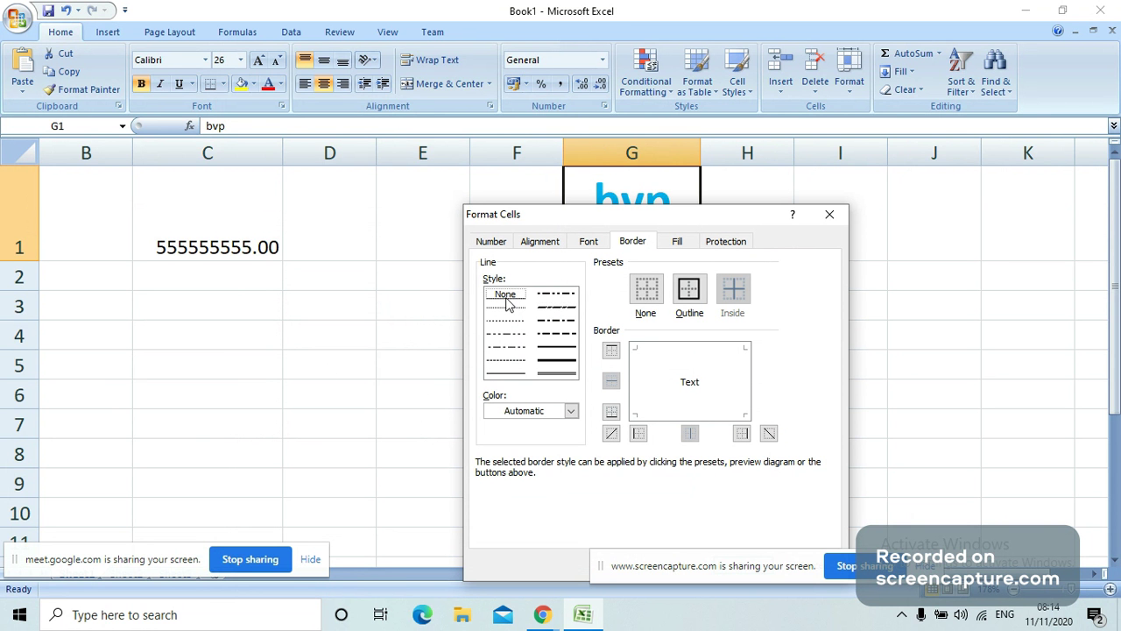
{"action": "left_click", "coordinate": [690, 290]}
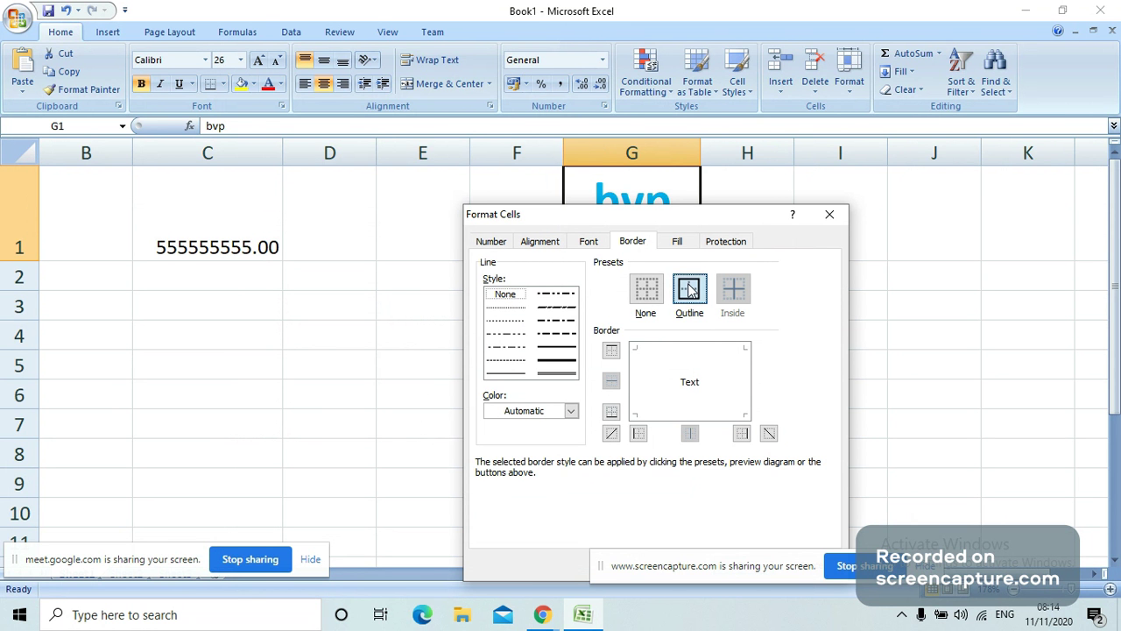
{"action": "left_click", "coordinate": [553, 374]}
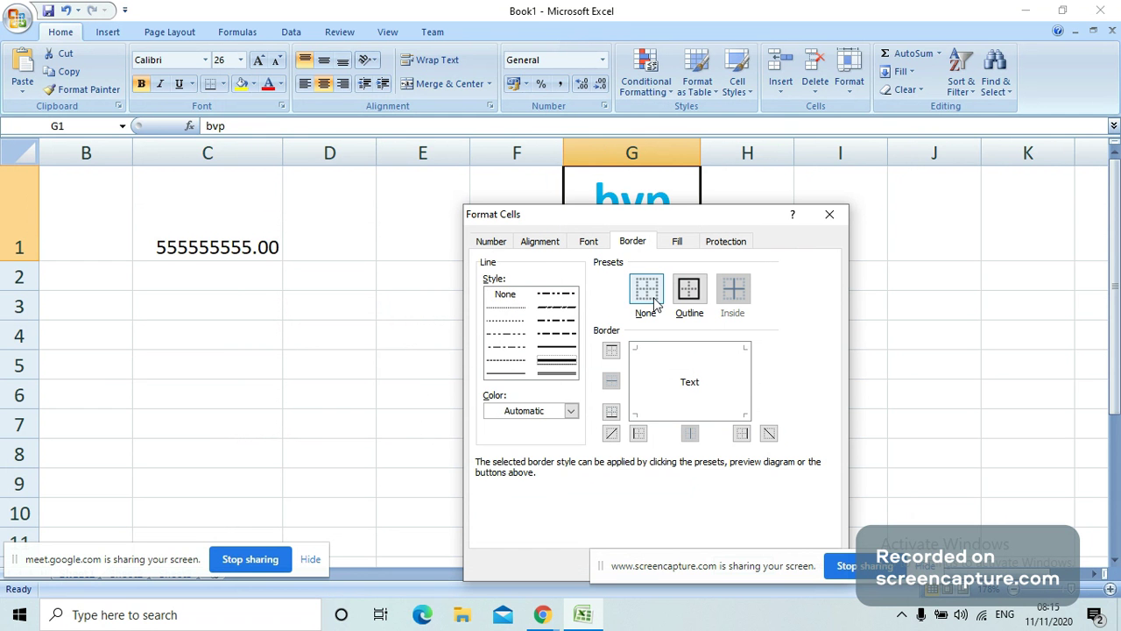
{"action": "left_click", "coordinate": [688, 290]}
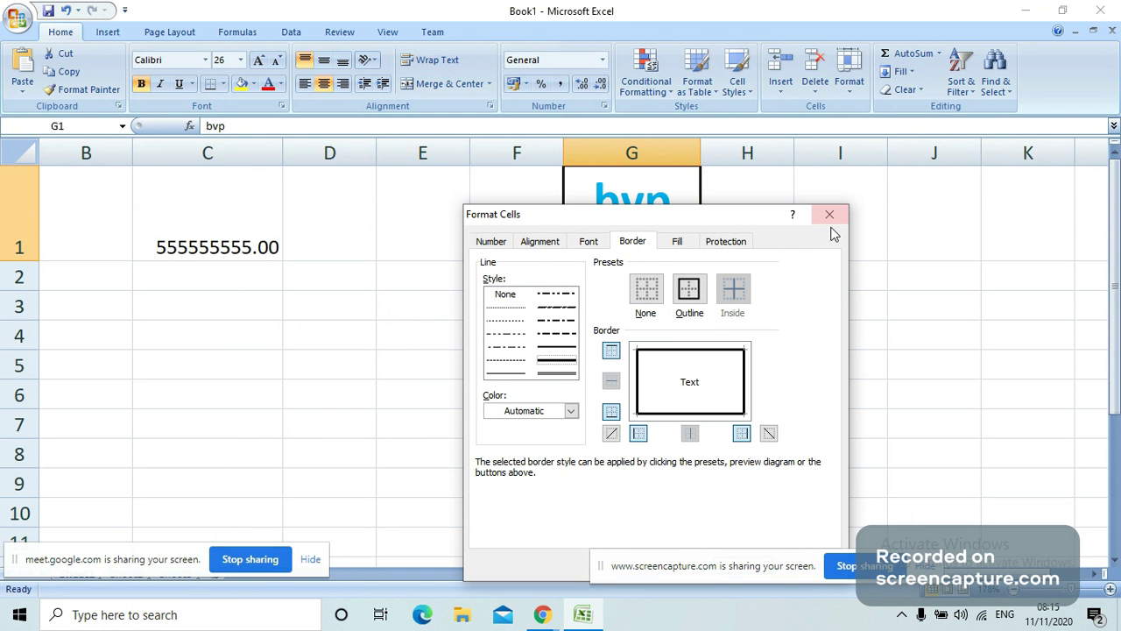
{"action": "left_click_drag", "start_coordinate": [587, 221], "coordinate": [430, 177]}
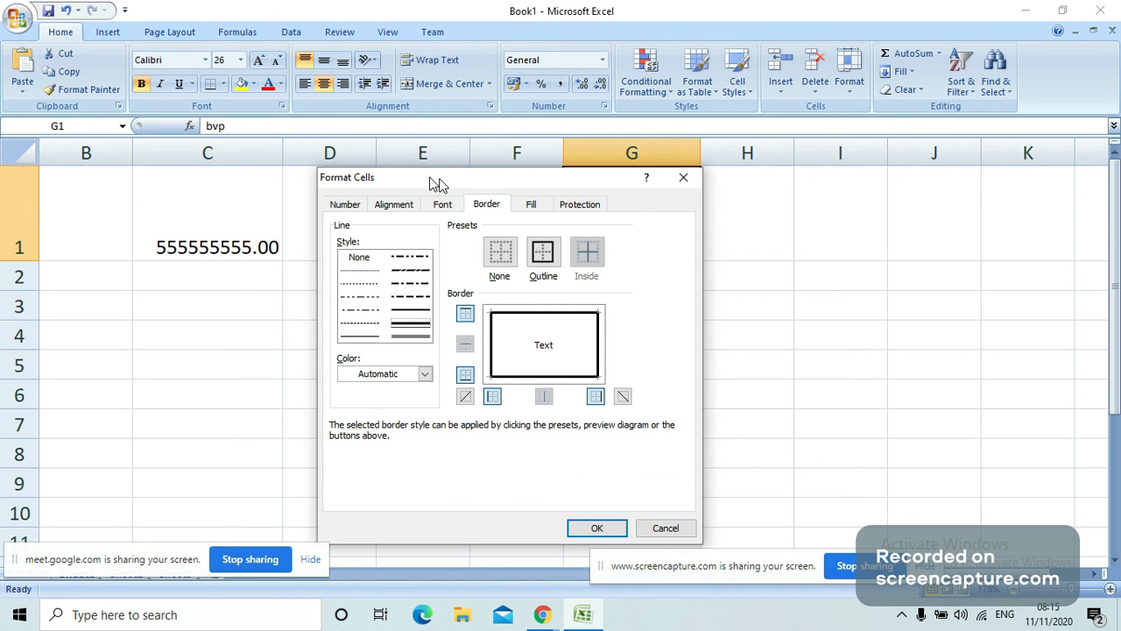
{"action": "key", "text": "Return"}
Step: Apply all borders to the cell range C1 through G1
{"action": "left_click_drag", "start_coordinate": [210, 249], "coordinate": [693, 249]}
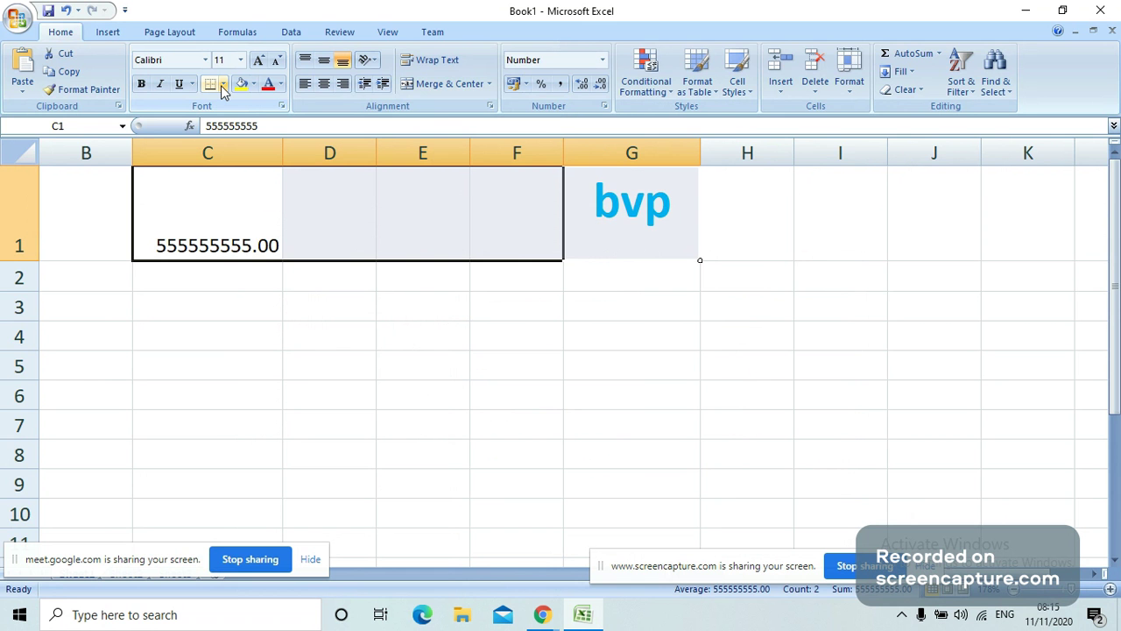
{"action": "key", "text": "alt+Tab"}
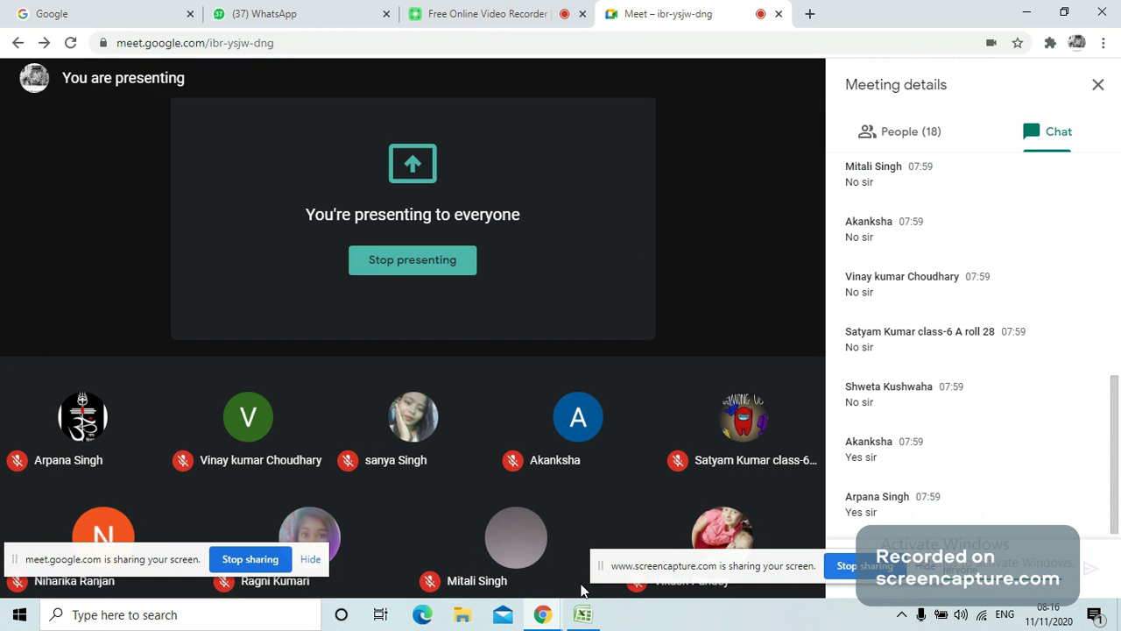
{"action": "left_click", "coordinate": [583, 613]}
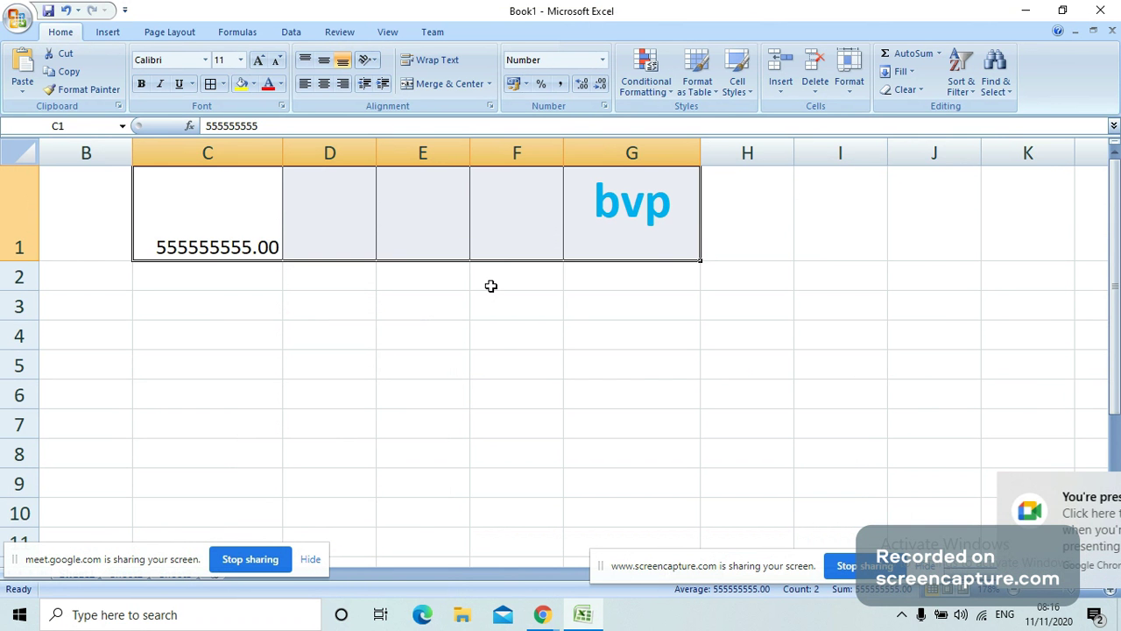
{"action": "left_click", "coordinate": [496, 347]}
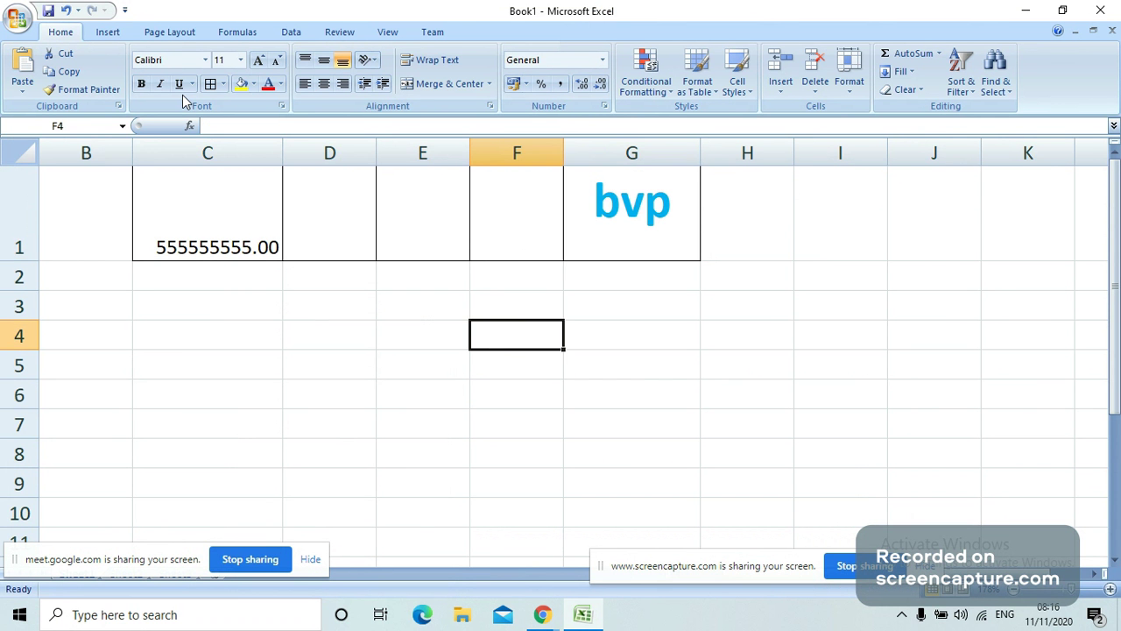
Step: Fill cell F1 with a yellow background colour and apply it
{"action": "right_click", "coordinate": [555, 239]}
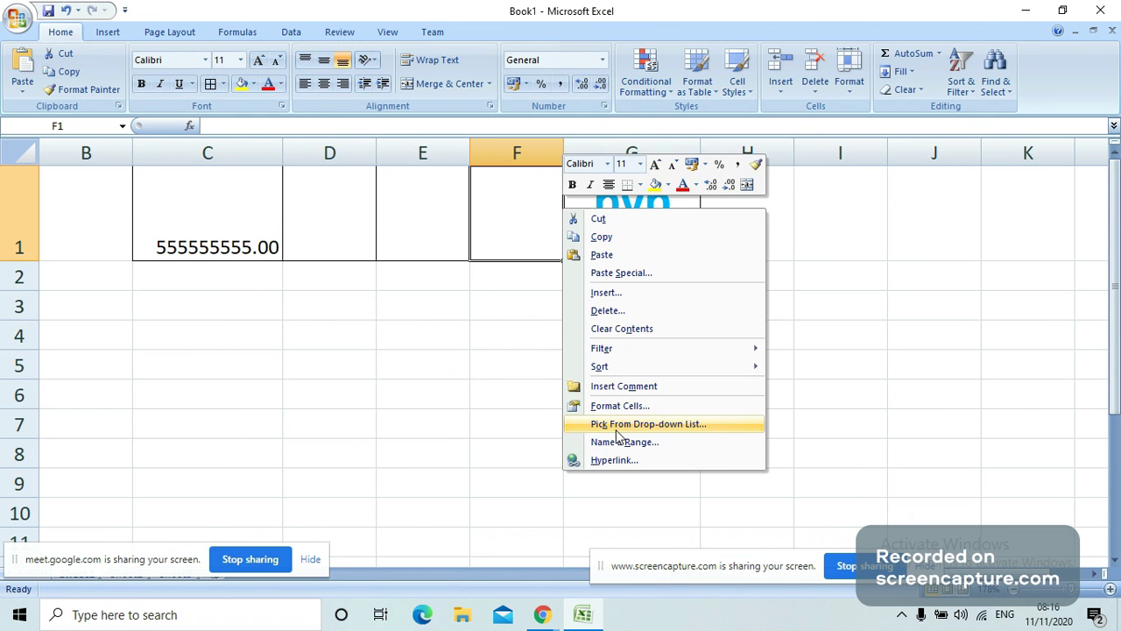
{"action": "left_click", "coordinate": [616, 426]}
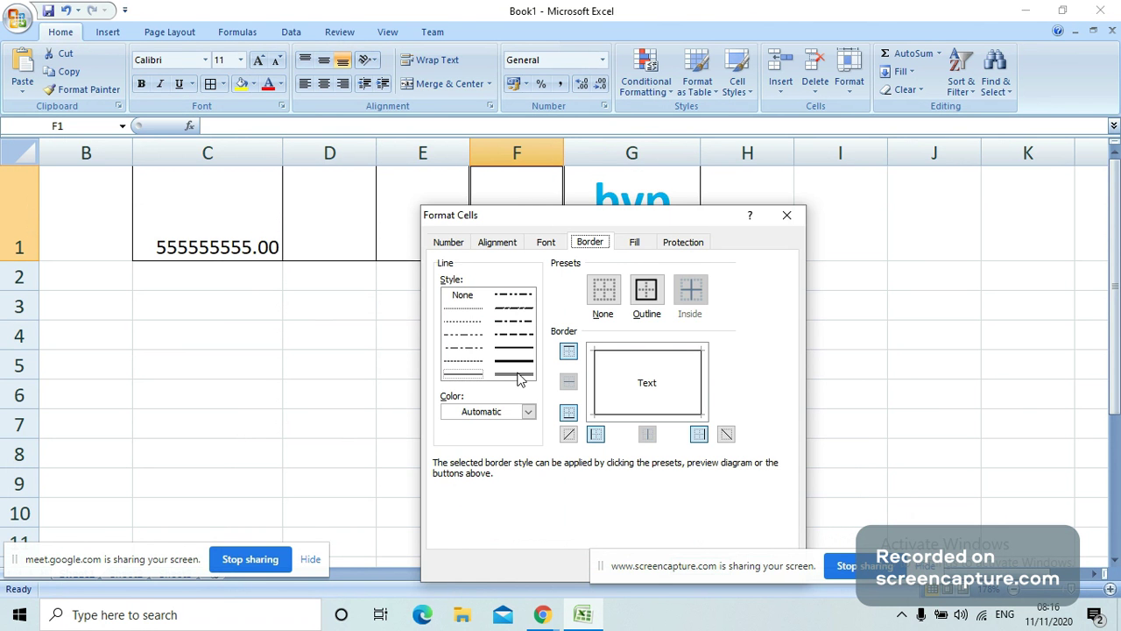
{"action": "left_click", "coordinate": [631, 247]}
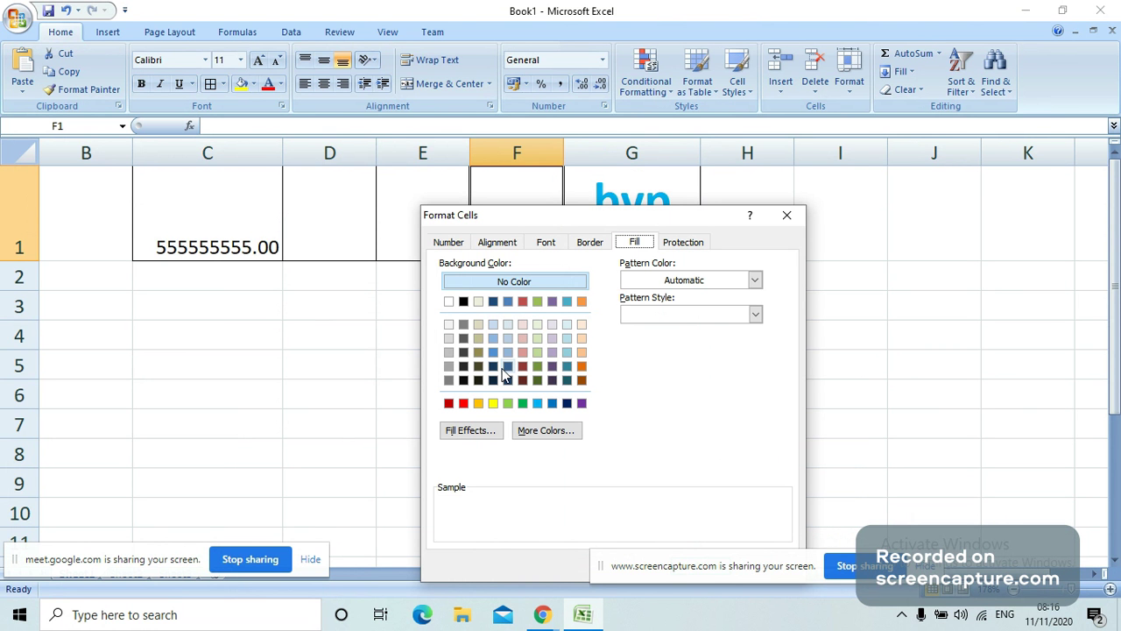
{"action": "left_click", "coordinate": [493, 402]}
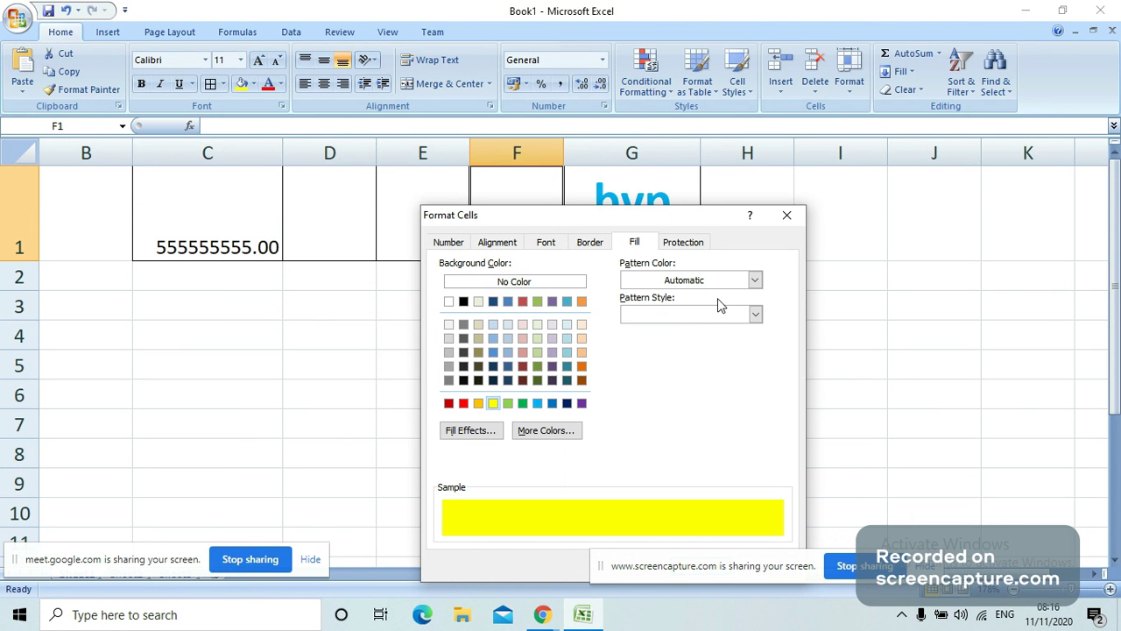
{"action": "left_click_drag", "start_coordinate": [654, 211], "coordinate": [429, 131]}
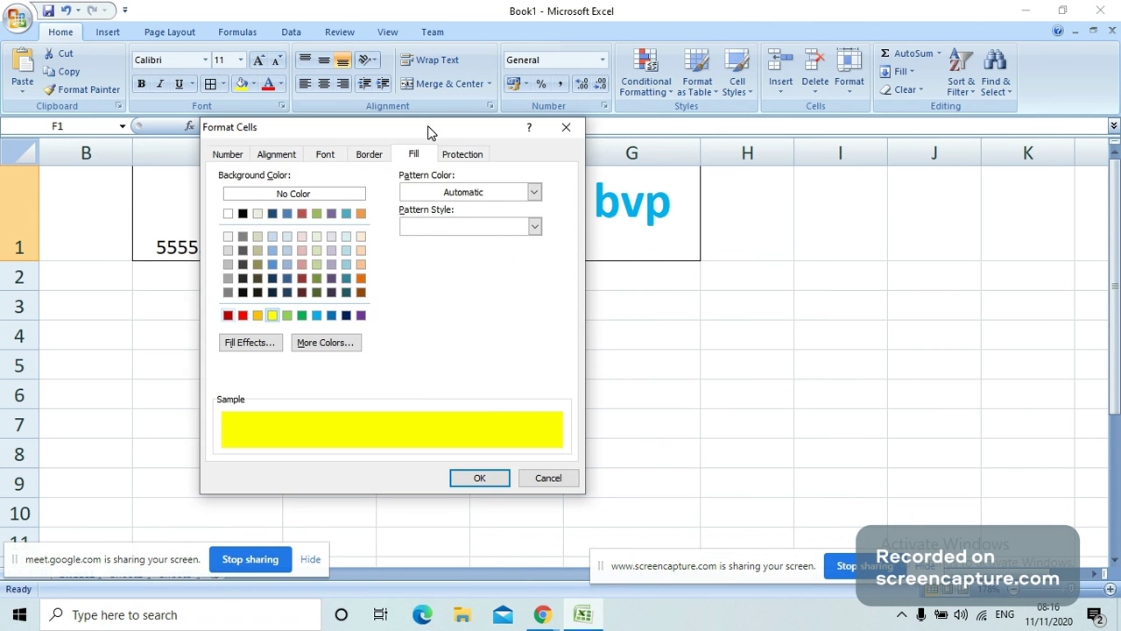
{"action": "left_click", "coordinate": [495, 479]}
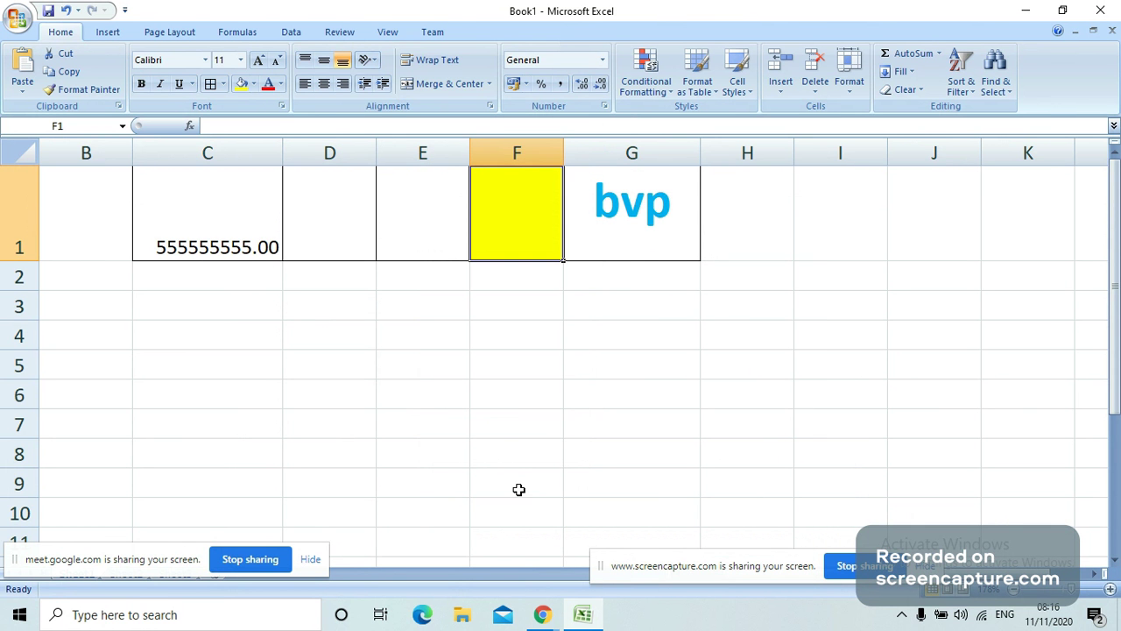
{"action": "left_click", "coordinate": [517, 512]}
Step: Fill cell F1 with a diagonal gradient running from white to blue to white
{"action": "left_click", "coordinate": [504, 211]}
{"action": "right_click", "coordinate": [504, 207]}
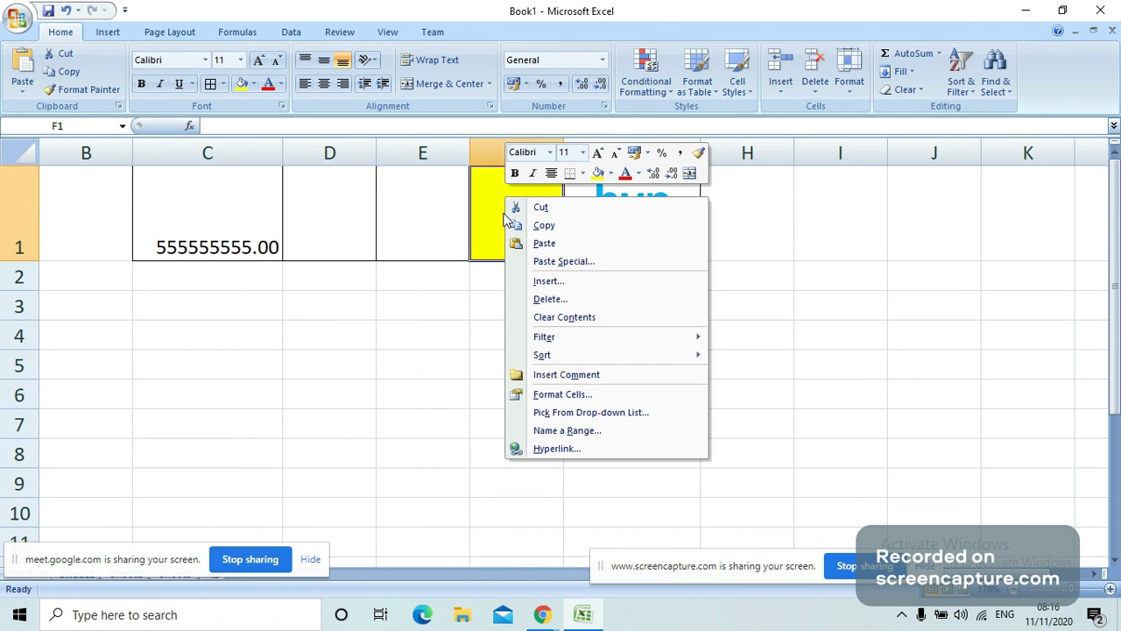
{"action": "left_click", "coordinate": [545, 395]}
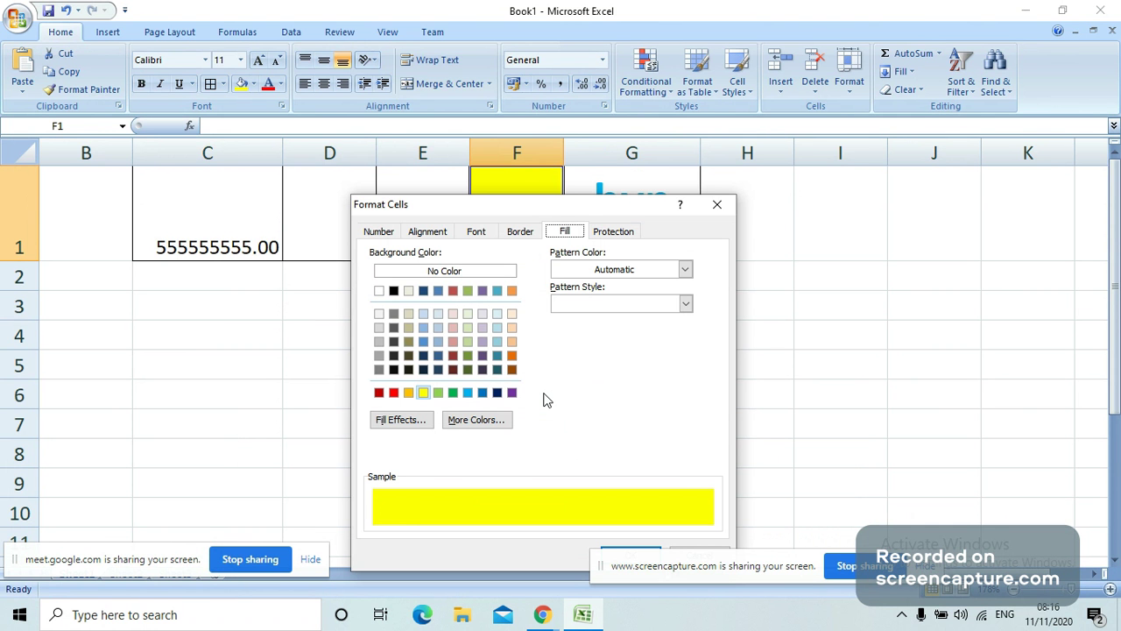
{"action": "left_click", "coordinate": [476, 420]}
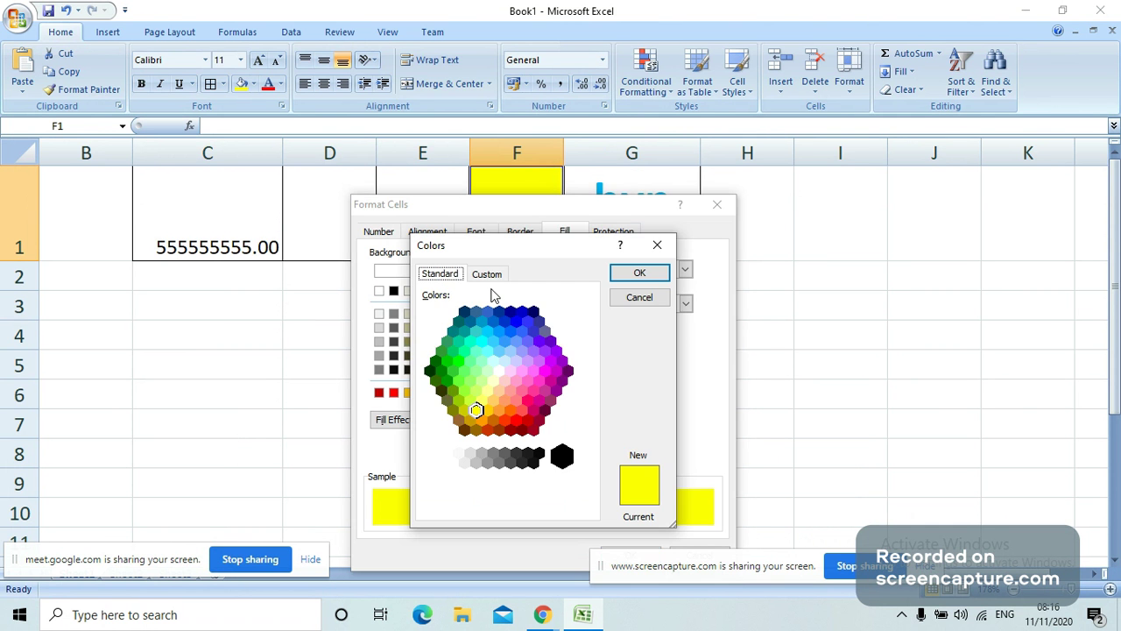
{"action": "left_click", "coordinate": [645, 271]}
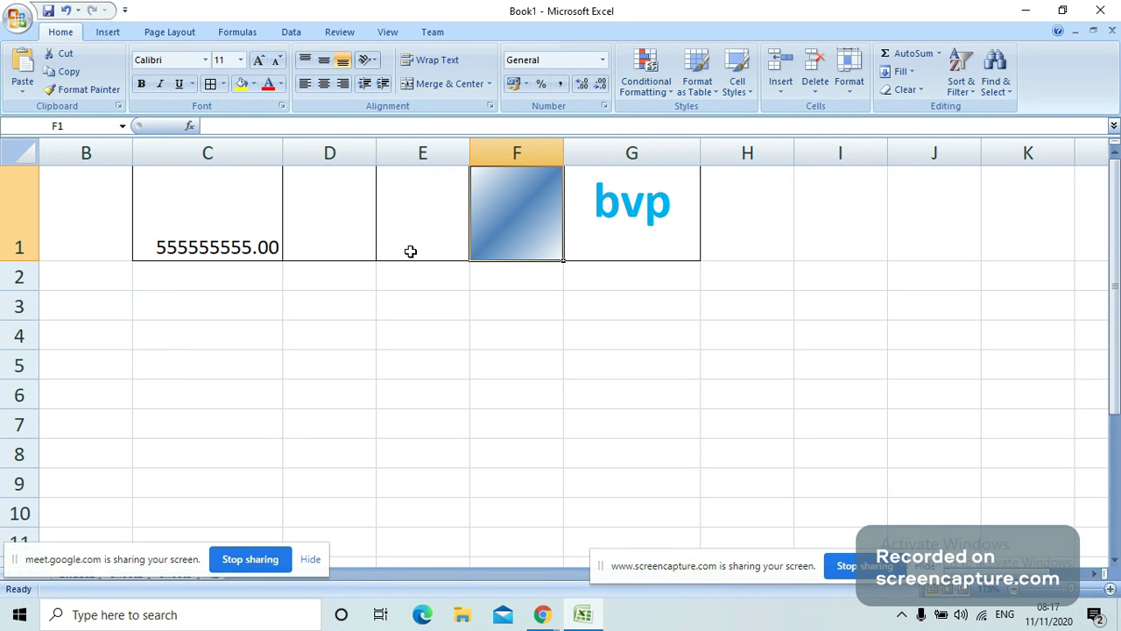
Step: Move across the sheet to cell G1 and make its text italic
{"action": "left_click", "coordinate": [322, 317]}
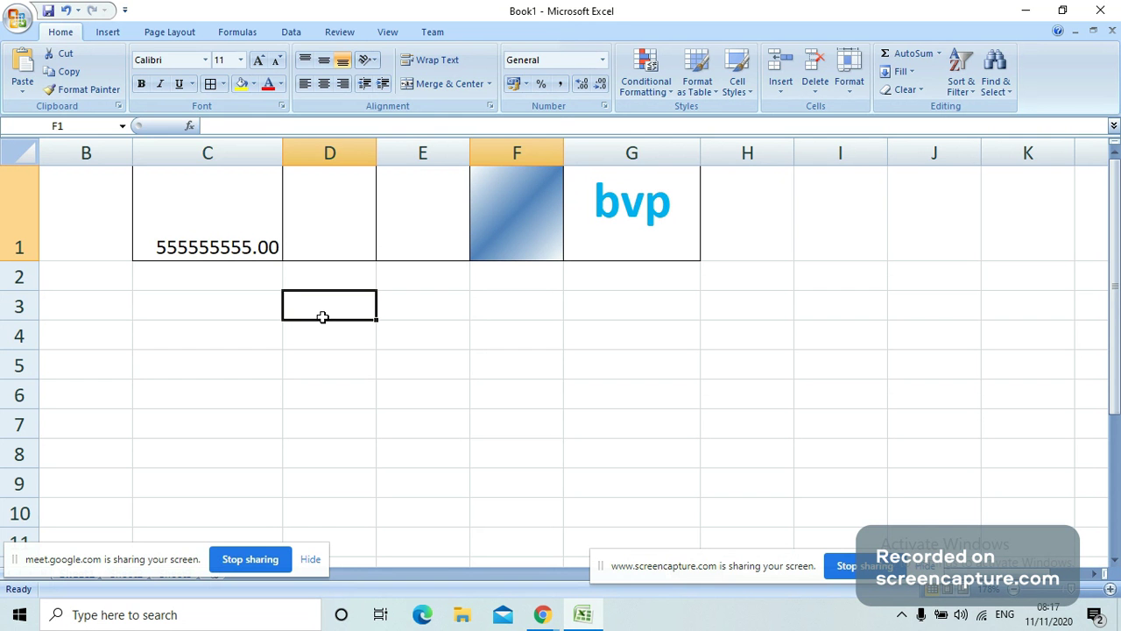
{"action": "key", "text": "Down"}
{"action": "key", "text": "Down"}
{"action": "key", "text": "Down"}
{"action": "key", "text": "Up"}
{"action": "key", "text": "Up"}
{"action": "key", "text": "Up"}
{"action": "key", "text": "Up"}
{"action": "key", "text": "Up"}
{"action": "key", "text": "Right"}
{"action": "key", "text": "Right"}
{"action": "key", "text": "Right"}
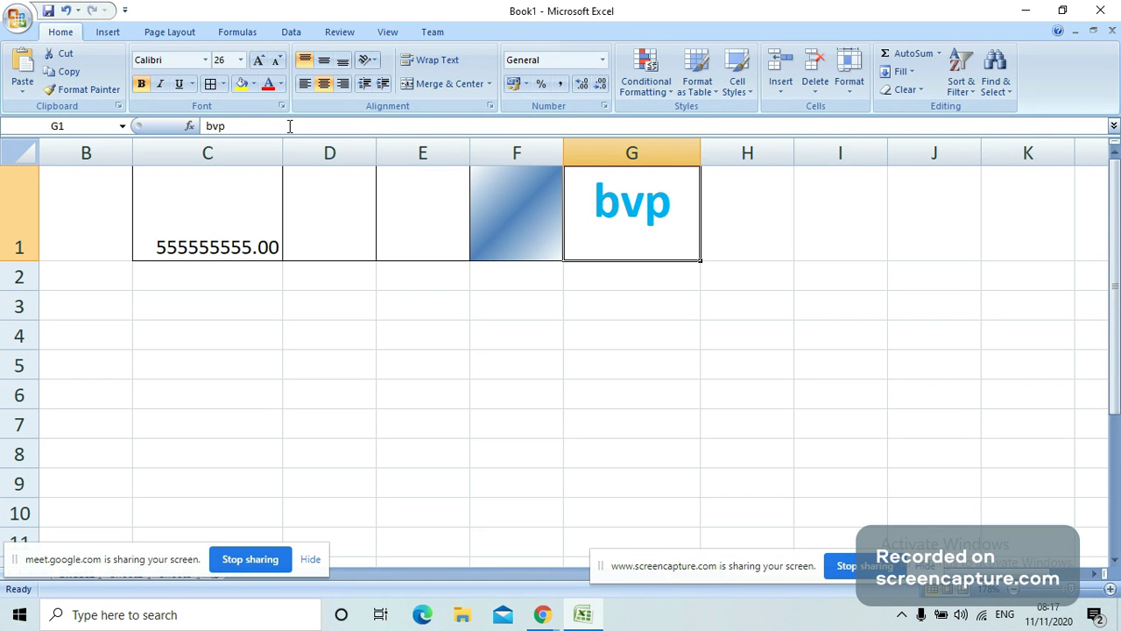
{"action": "left_click", "coordinate": [161, 85]}
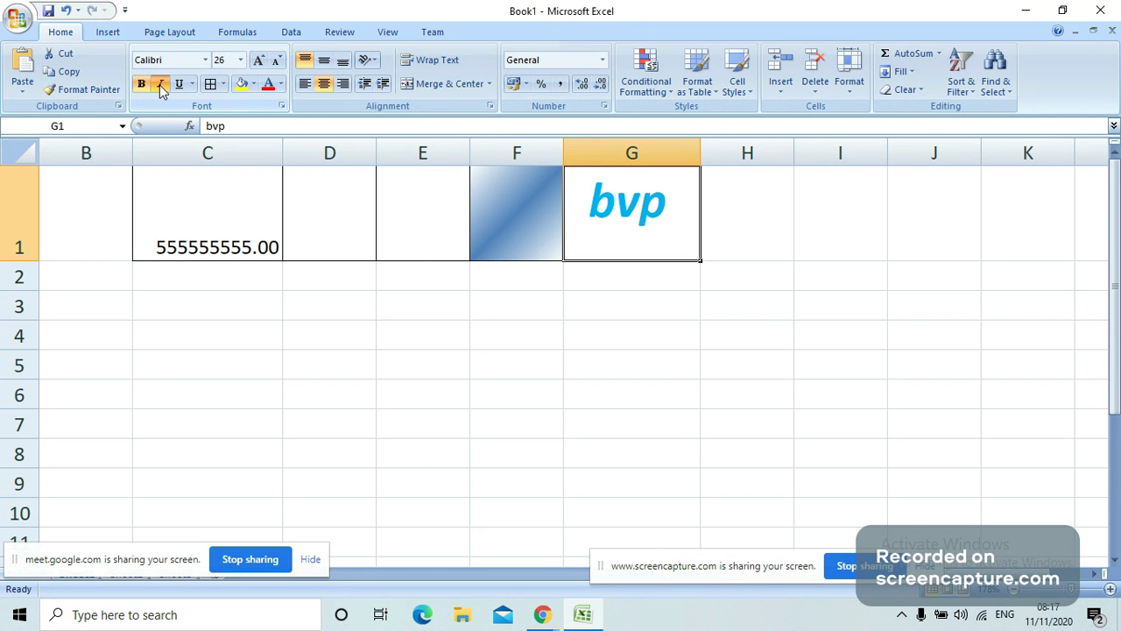
Step: Underline the text in cell G1 and remove the underline again
{"action": "left_click", "coordinate": [180, 85]}
{"action": "left_click", "coordinate": [623, 428]}
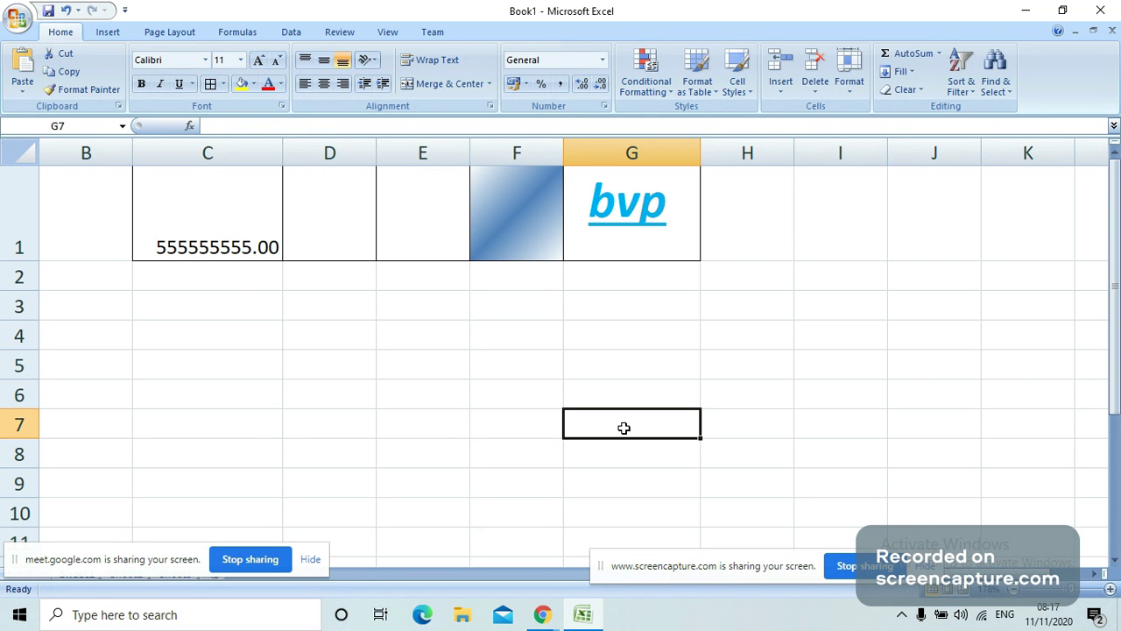
{"action": "left_click", "coordinate": [607, 251]}
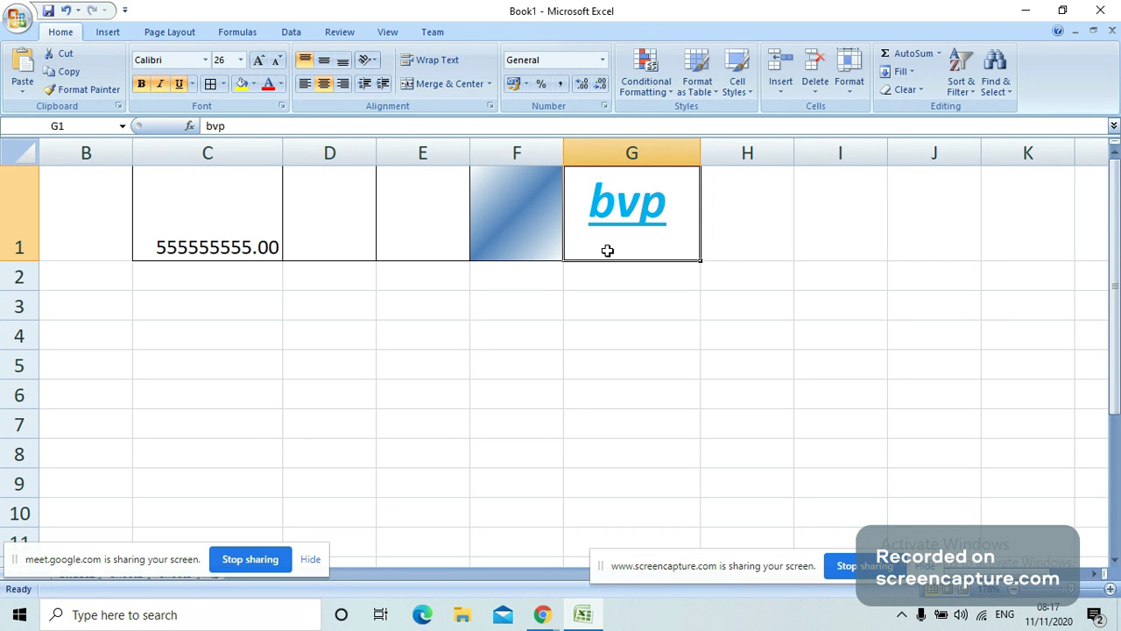
{"action": "left_click", "coordinate": [181, 85]}
Step: Apply the strikethrough effect to the text in cell G1 and undo it
{"action": "right_click", "coordinate": [626, 206]}
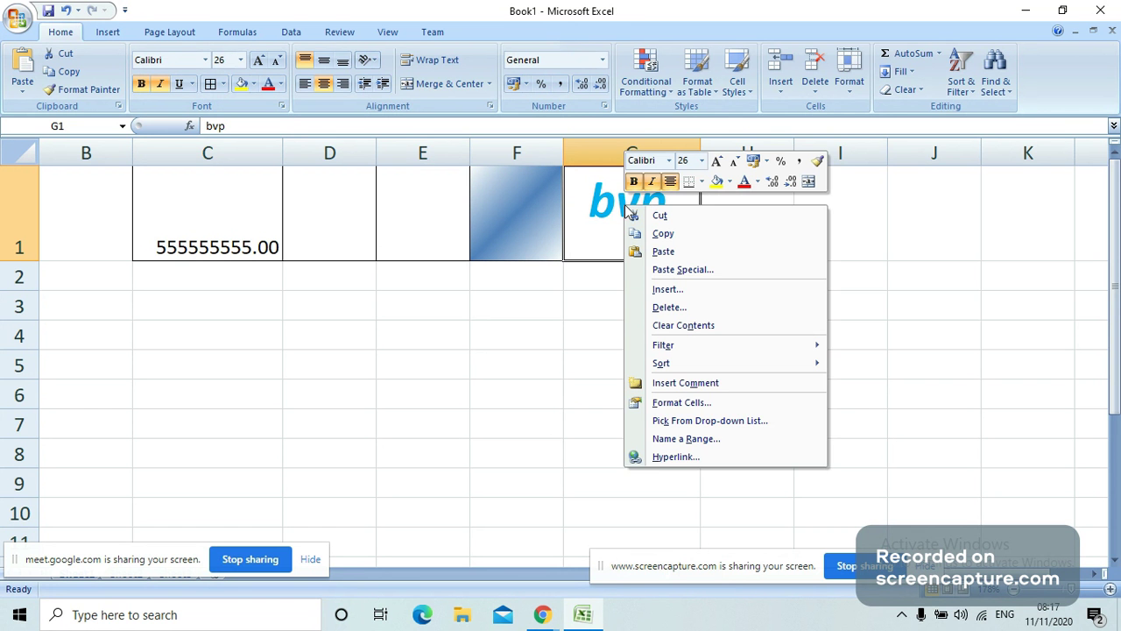
{"action": "left_click", "coordinate": [698, 403]}
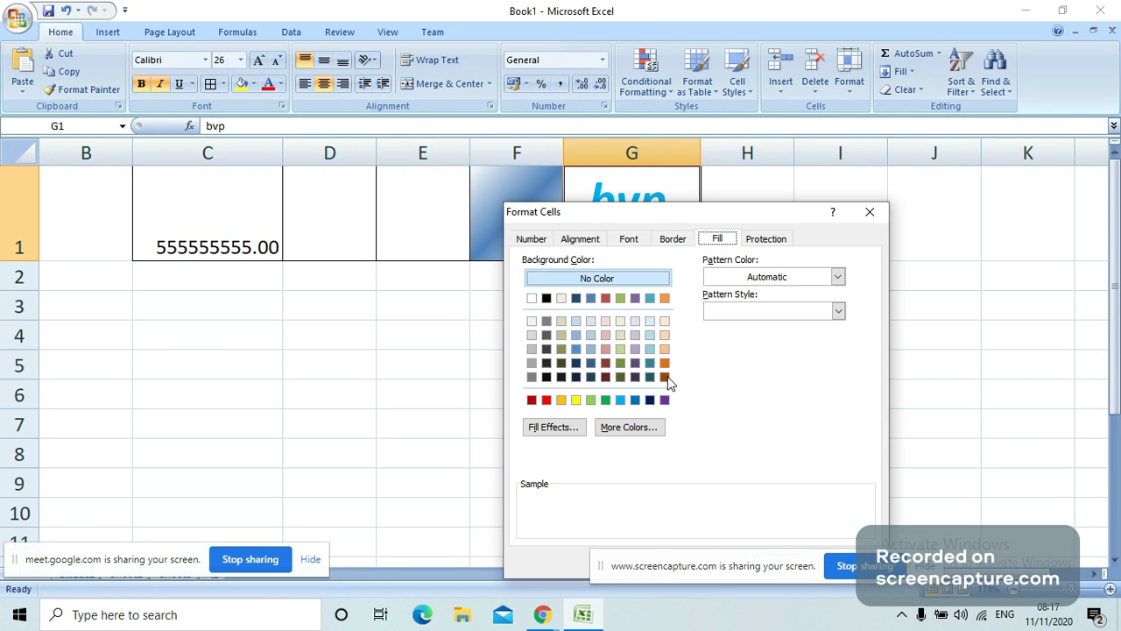
{"action": "left_click", "coordinate": [631, 241]}
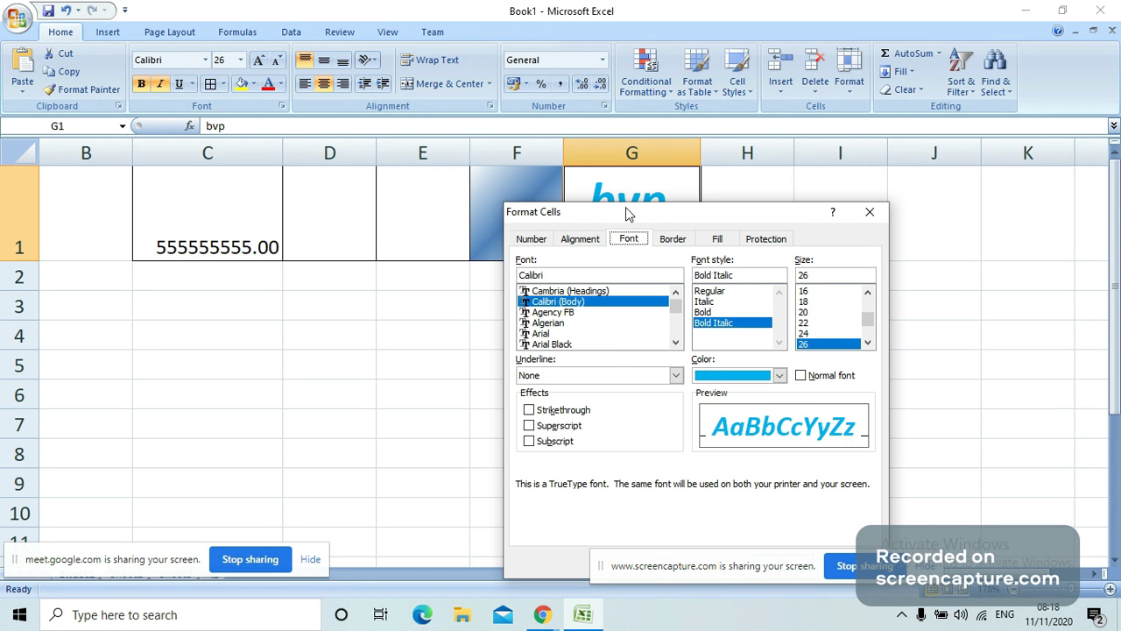
{"action": "left_click_drag", "start_coordinate": [627, 214], "coordinate": [248, 171]}
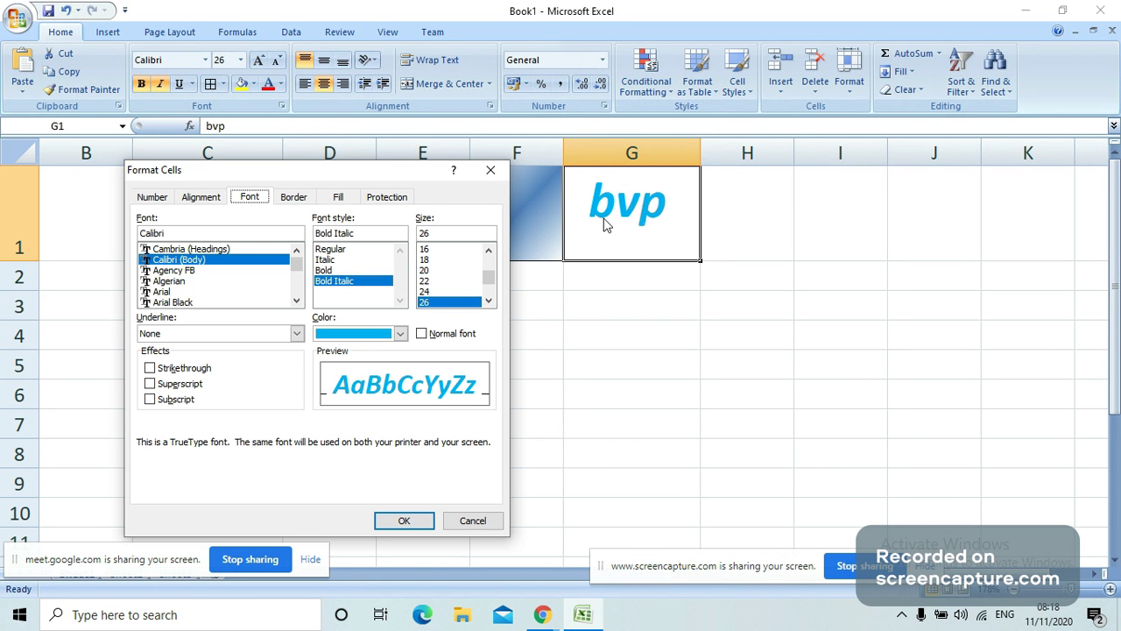
{"action": "left_click", "coordinate": [151, 369]}
{"action": "left_click", "coordinate": [403, 522]}
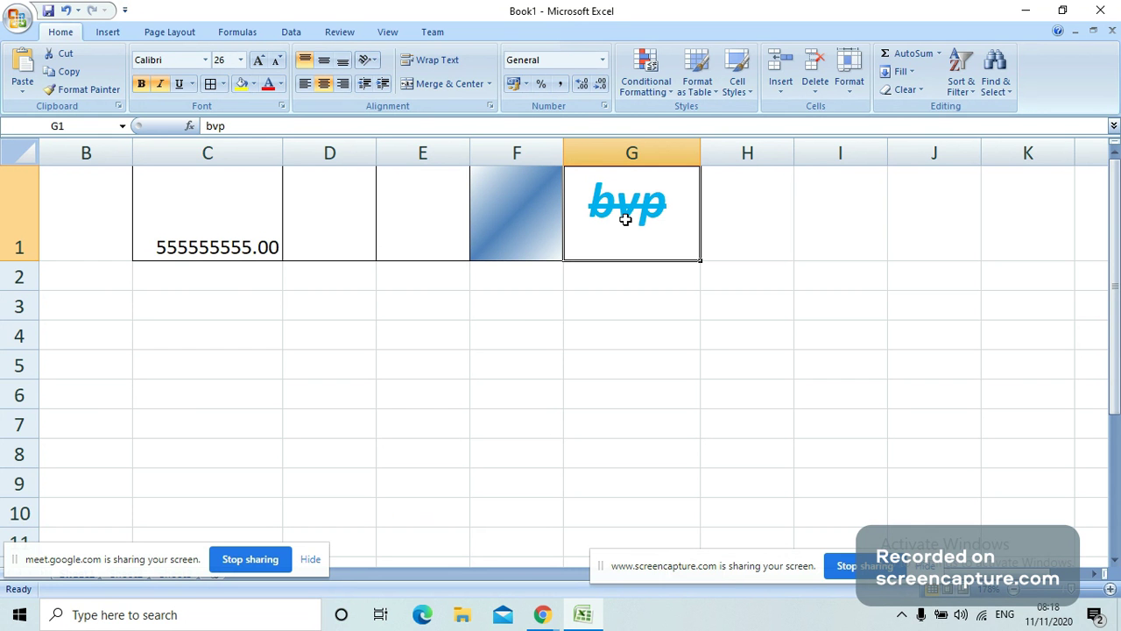
{"action": "key", "text": "ctrl+z"}
Step: Set strikethrough on the text in cell G1 through the Format Cells font effects, and switch the effect off again
{"action": "right_click", "coordinate": [612, 218]}
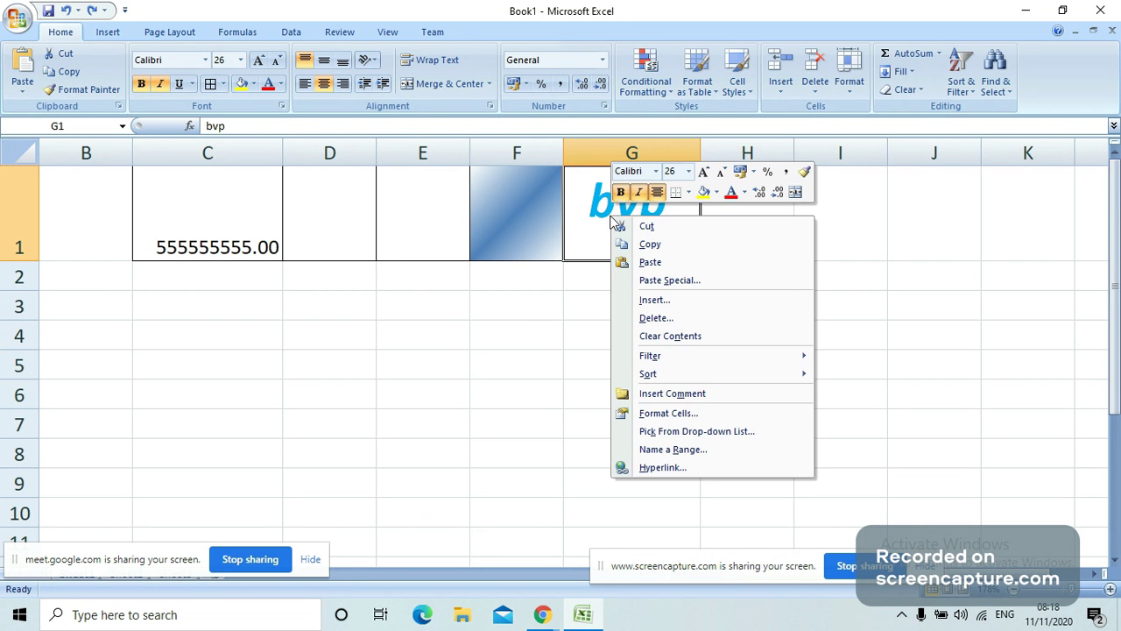
{"action": "left_click", "coordinate": [671, 431]}
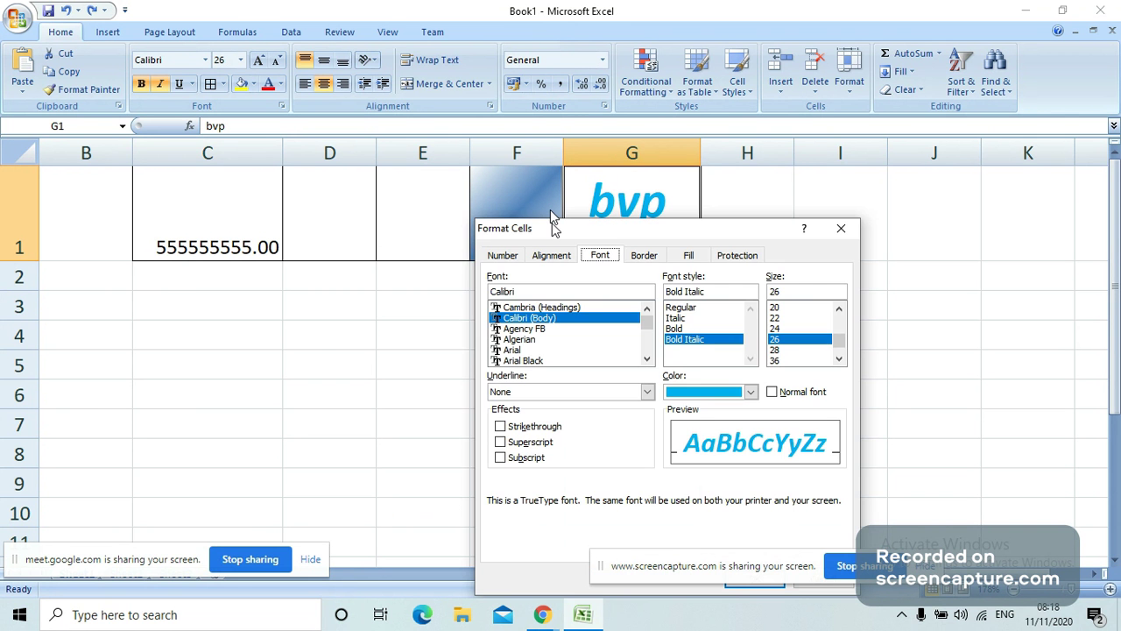
{"action": "left_click_drag", "start_coordinate": [550, 210], "coordinate": [177, 181]}
{"action": "key", "text": "Home"}
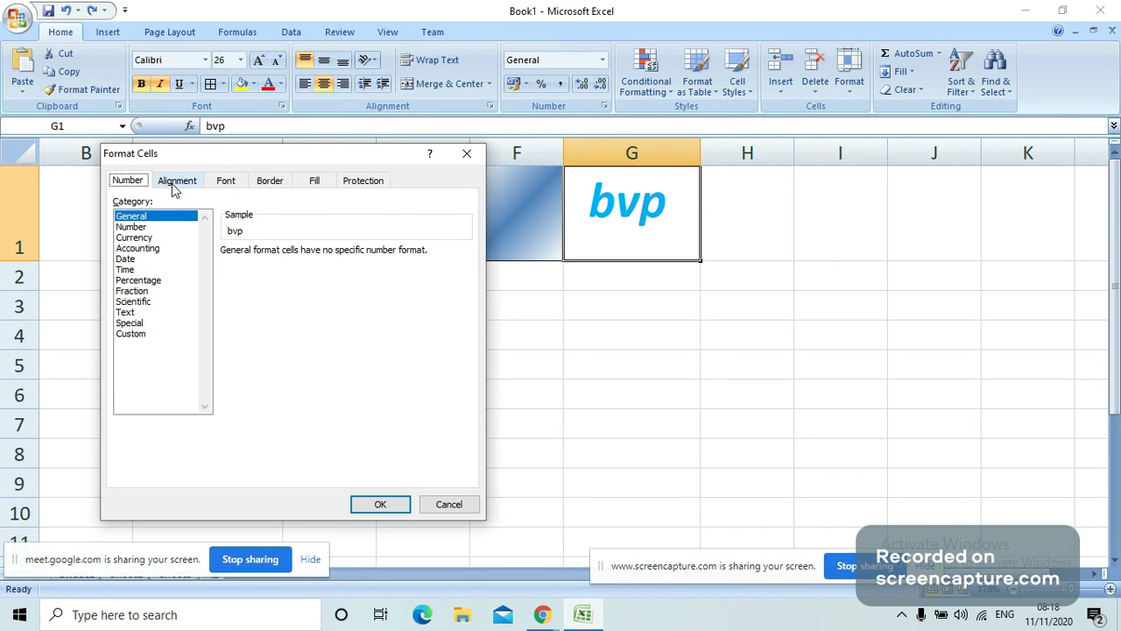
{"action": "left_click", "coordinate": [175, 184]}
{"action": "left_click", "coordinate": [226, 182]}
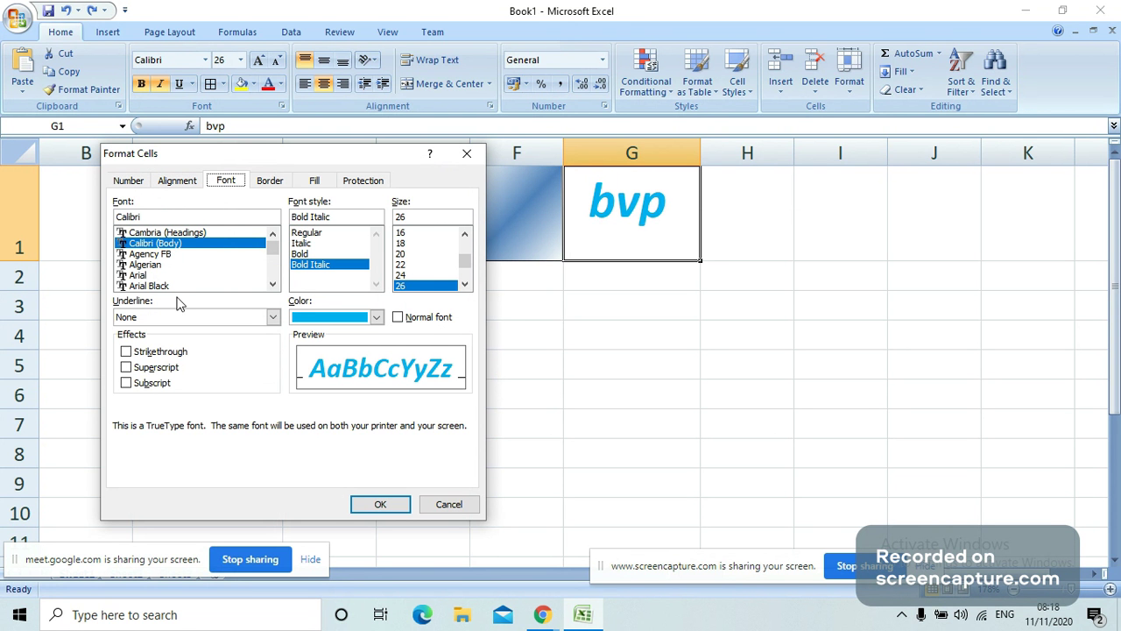
{"action": "left_click", "coordinate": [144, 352]}
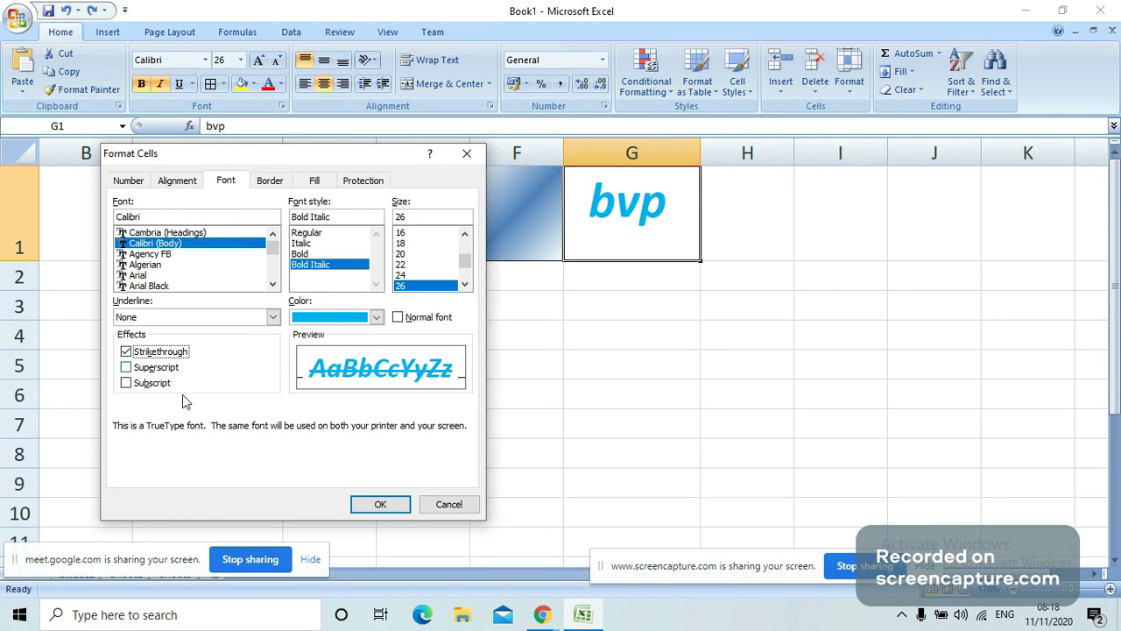
{"action": "left_click", "coordinate": [380, 505]}
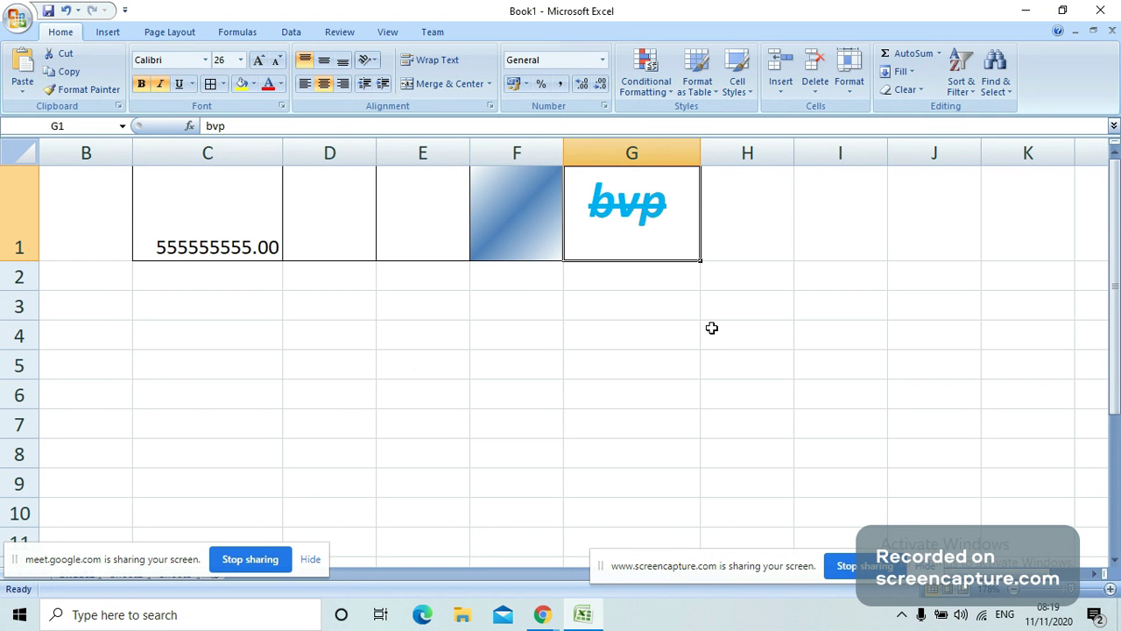
{"action": "key", "text": "ctrl+5"}
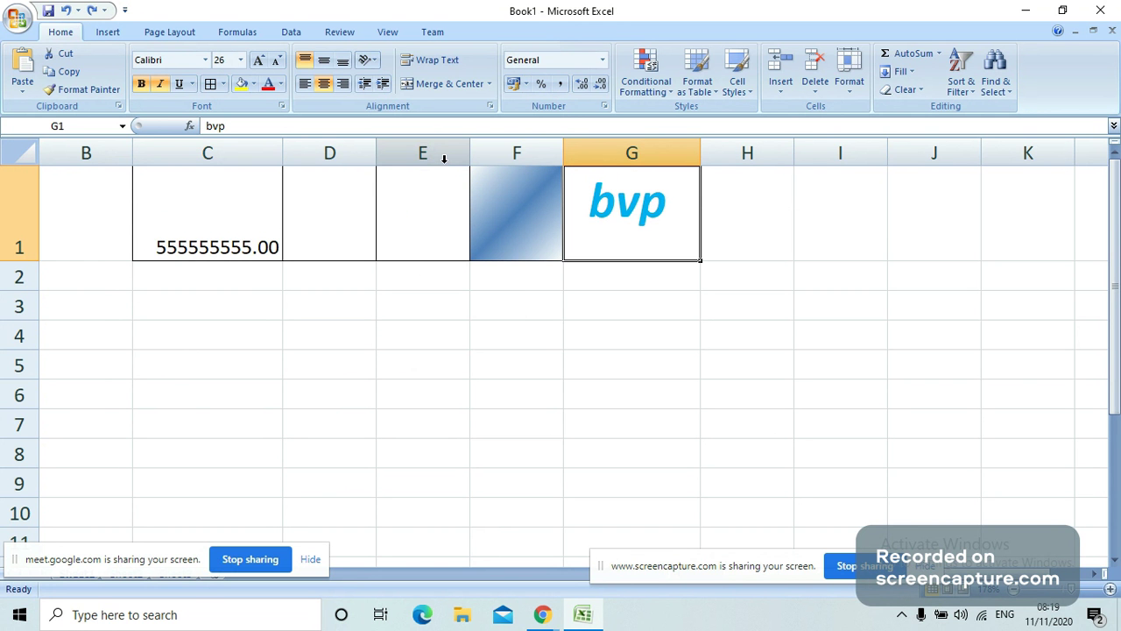
{"action": "right_click", "coordinate": [590, 217]}
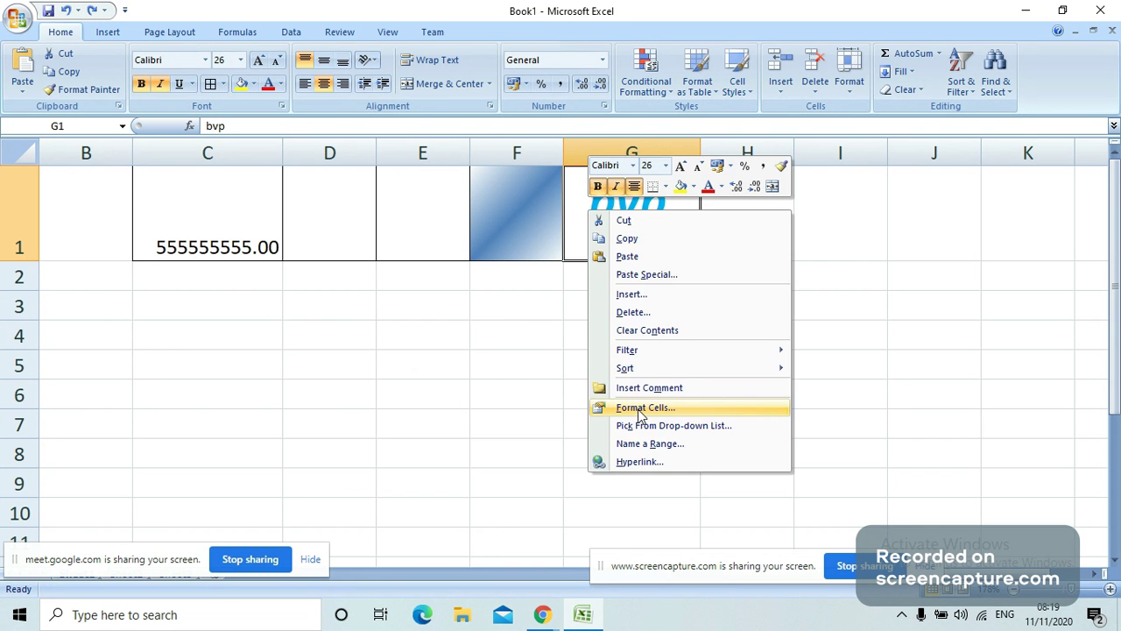
{"action": "left_click", "coordinate": [639, 408]}
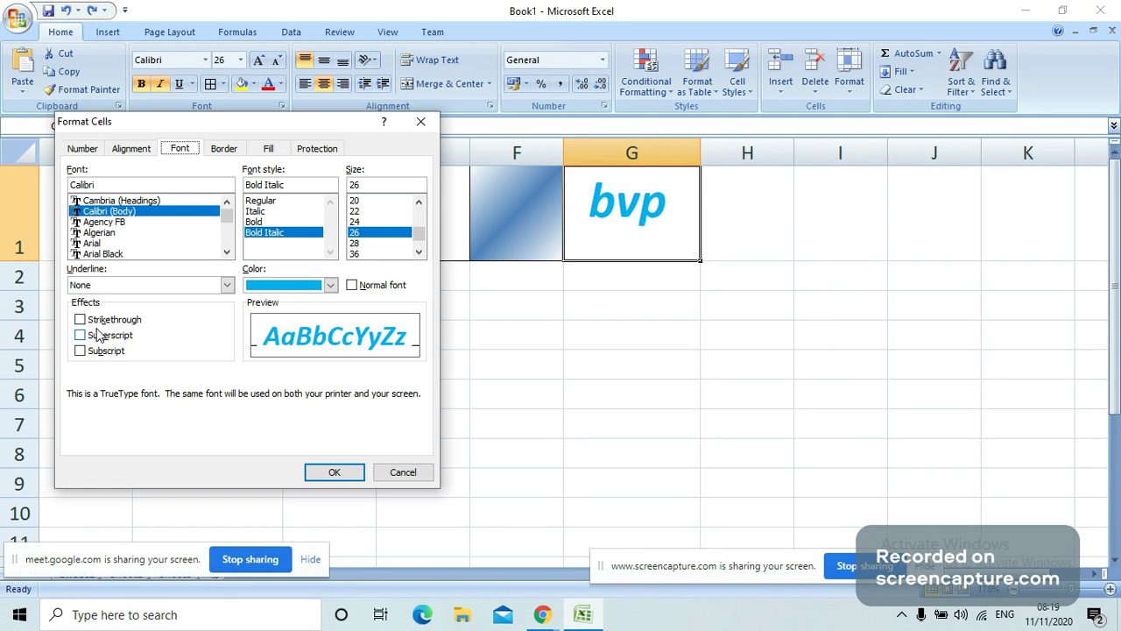
{"action": "left_click", "coordinate": [99, 321]}
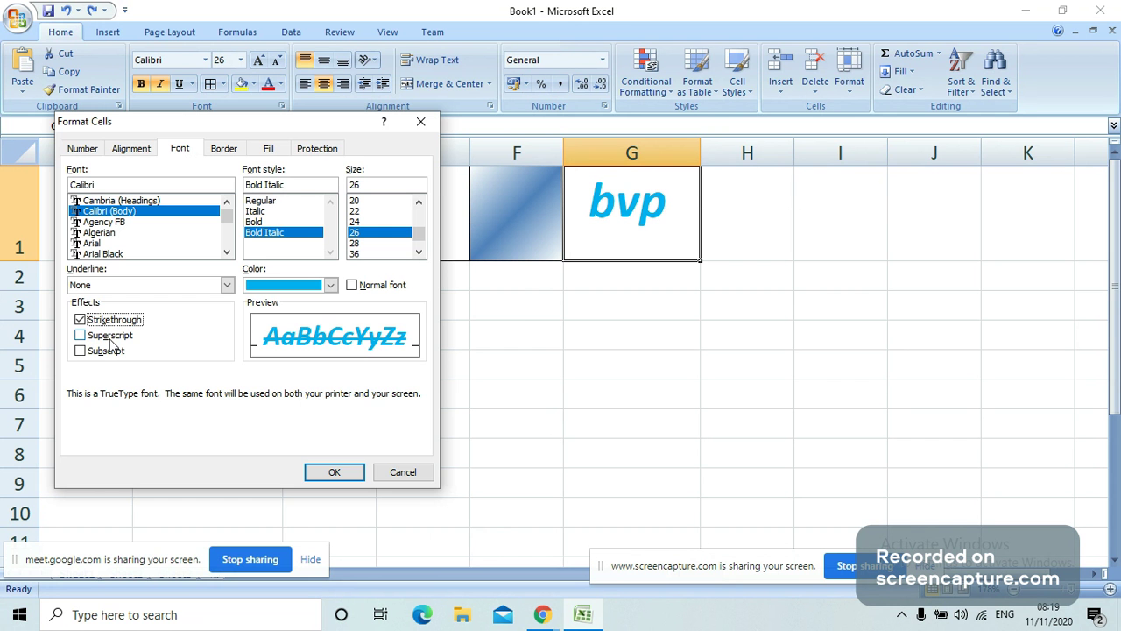
{"action": "key", "text": "Escape"}
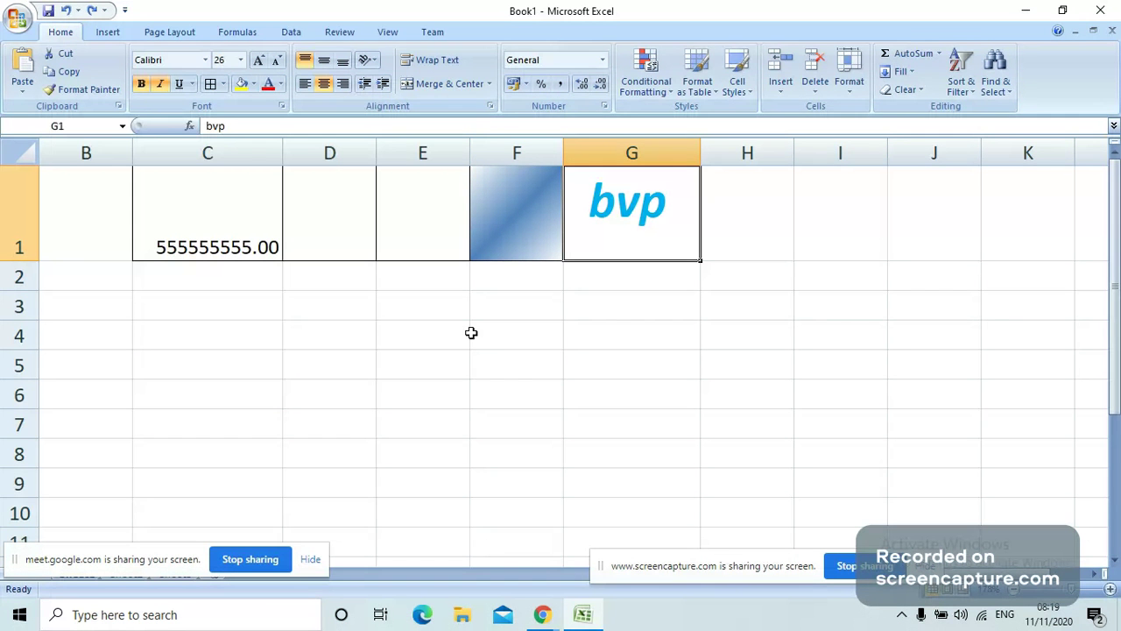
Step: Append a 2 to the text bvp in cell G1 and format only that 2 as superscript
{"action": "double_click", "coordinate": [668, 201]}
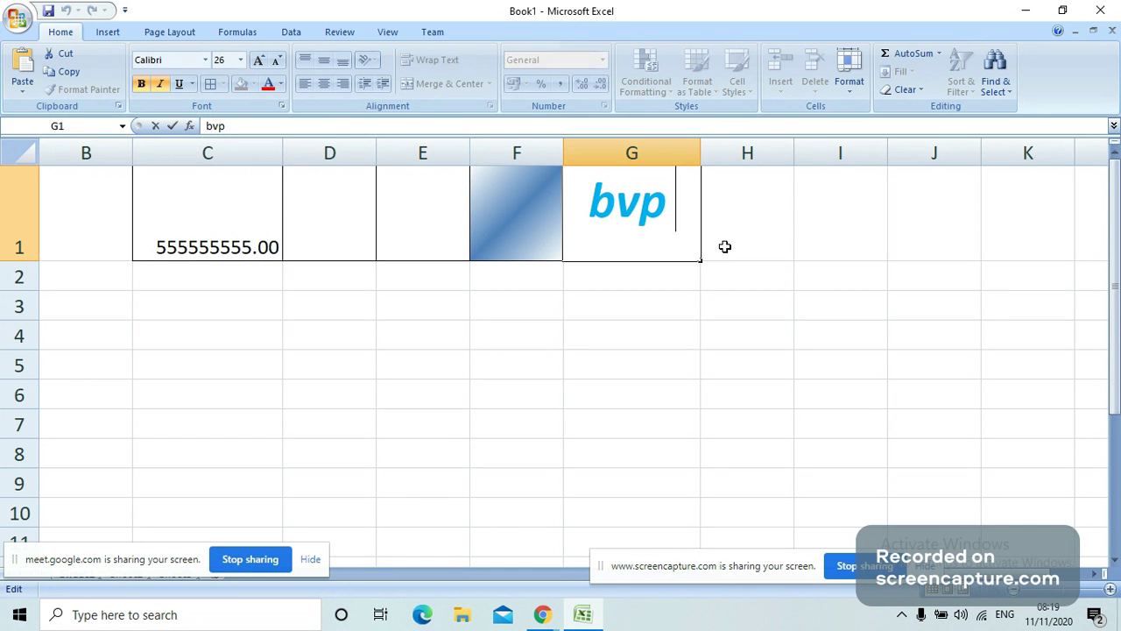
{"action": "type", "text": "2"}
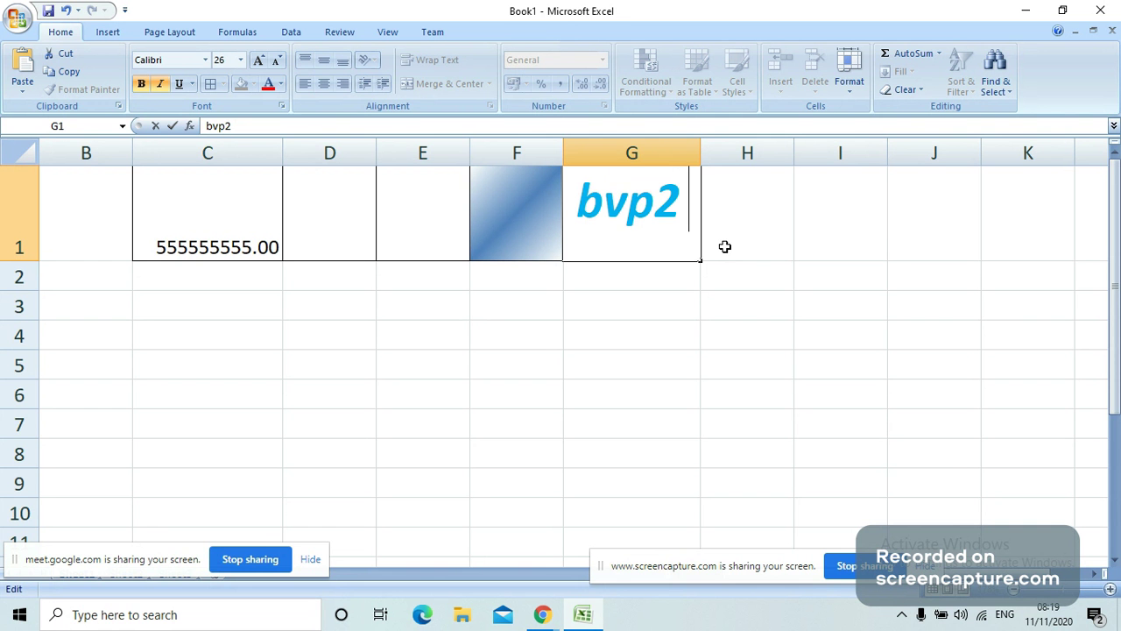
{"action": "left_click_drag", "start_coordinate": [681, 205], "coordinate": [661, 205]}
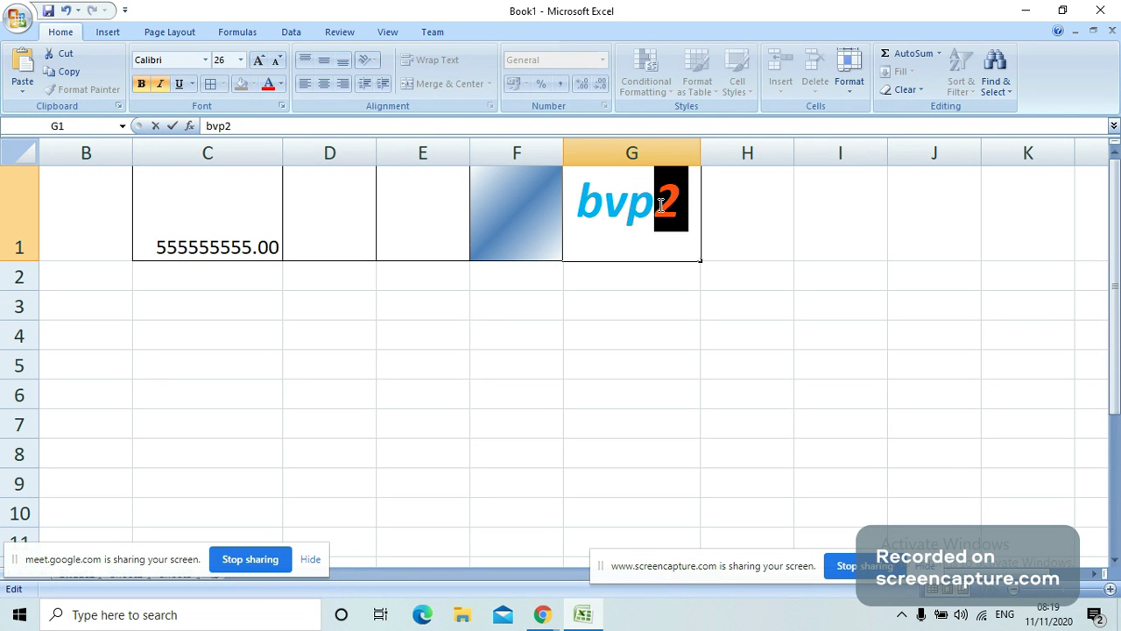
{"action": "right_click", "coordinate": [592, 242]}
{"action": "key", "text": "Escape"}
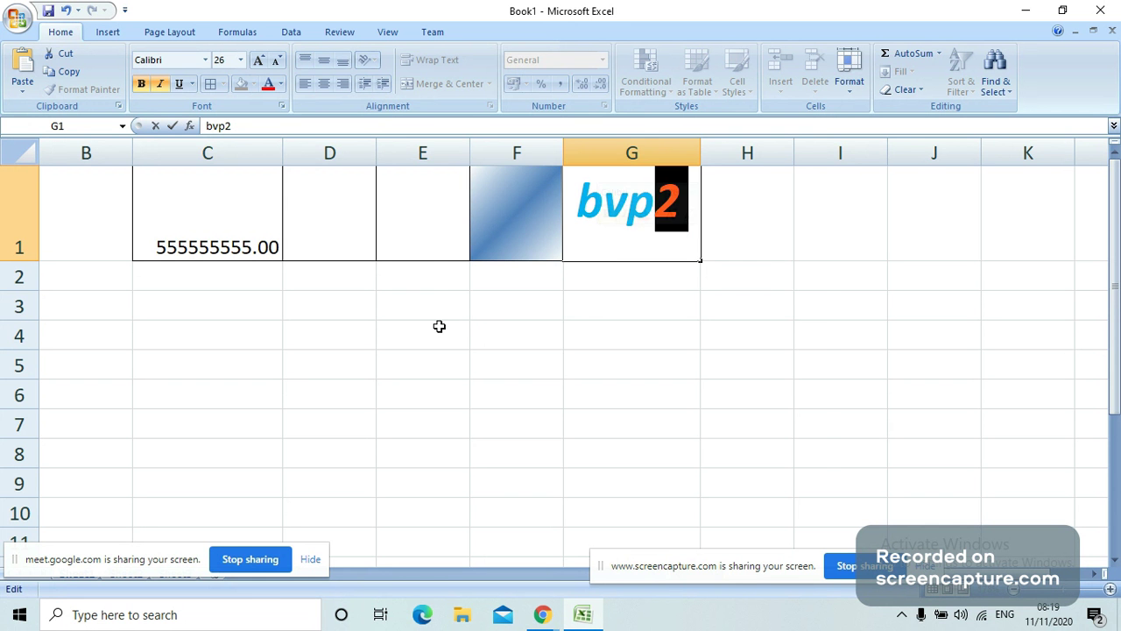
{"action": "key", "text": "ctrl+1"}
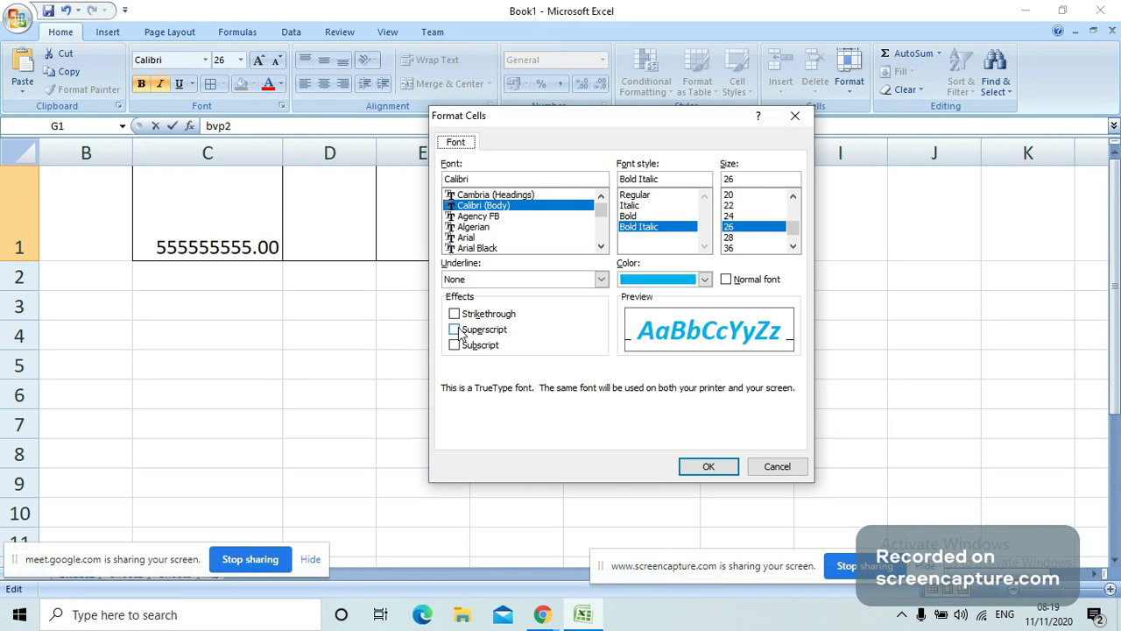
{"action": "left_click", "coordinate": [455, 329]}
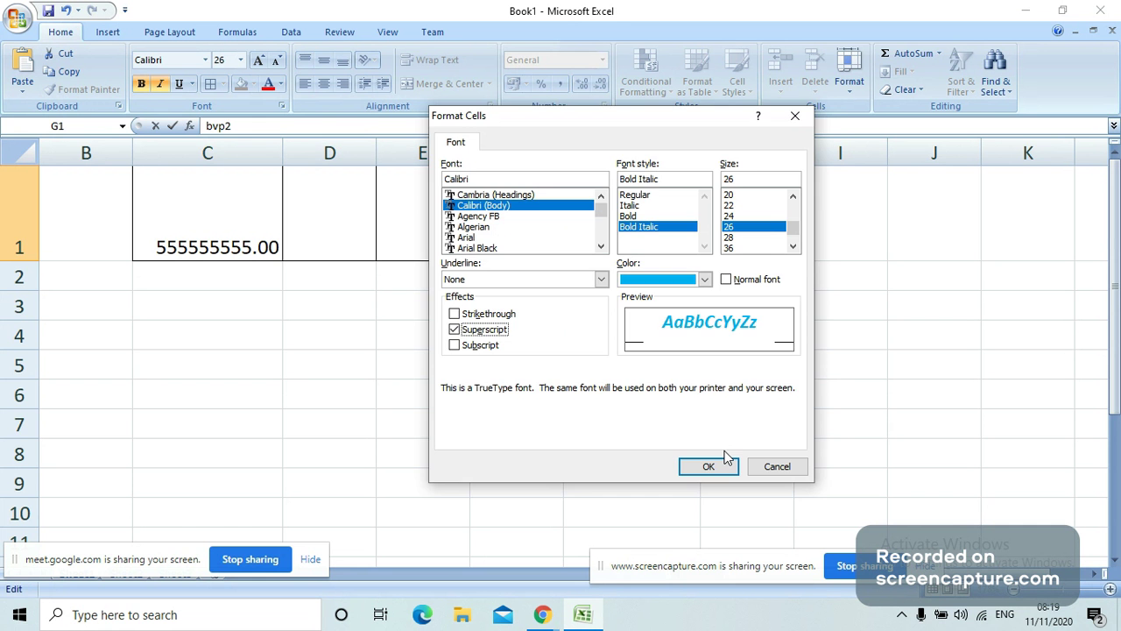
{"action": "left_click", "coordinate": [709, 466]}
{"action": "left_click", "coordinate": [631, 424]}
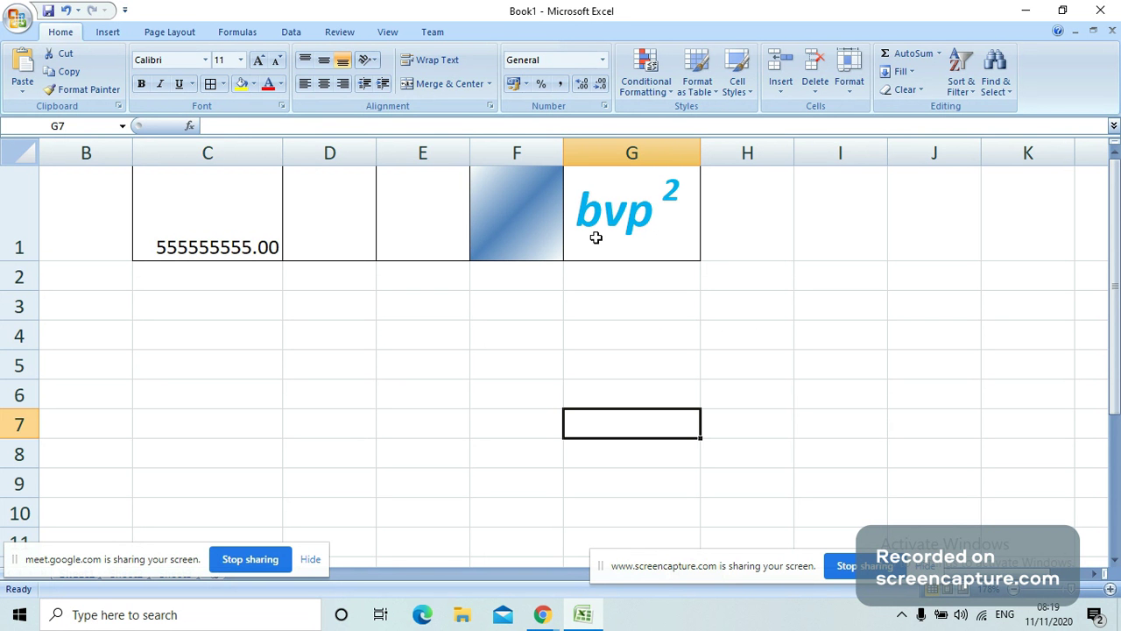
Step: Enter a2 in cell D3 with the 2 formatted as superscript
{"action": "left_click", "coordinate": [344, 306]}
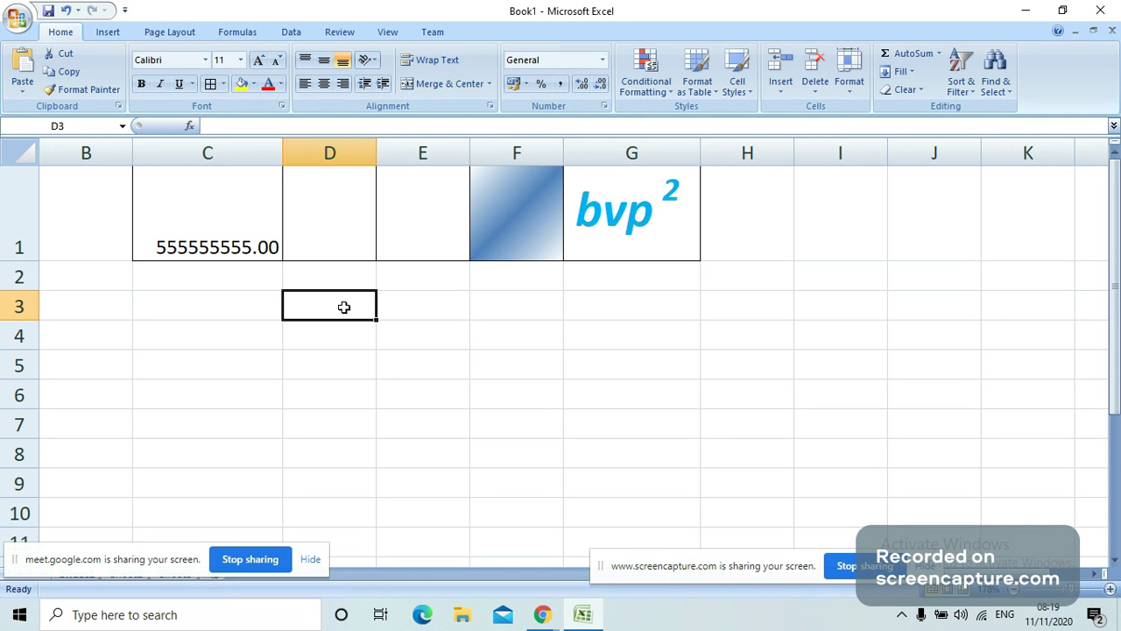
{"action": "type", "text": "a"}
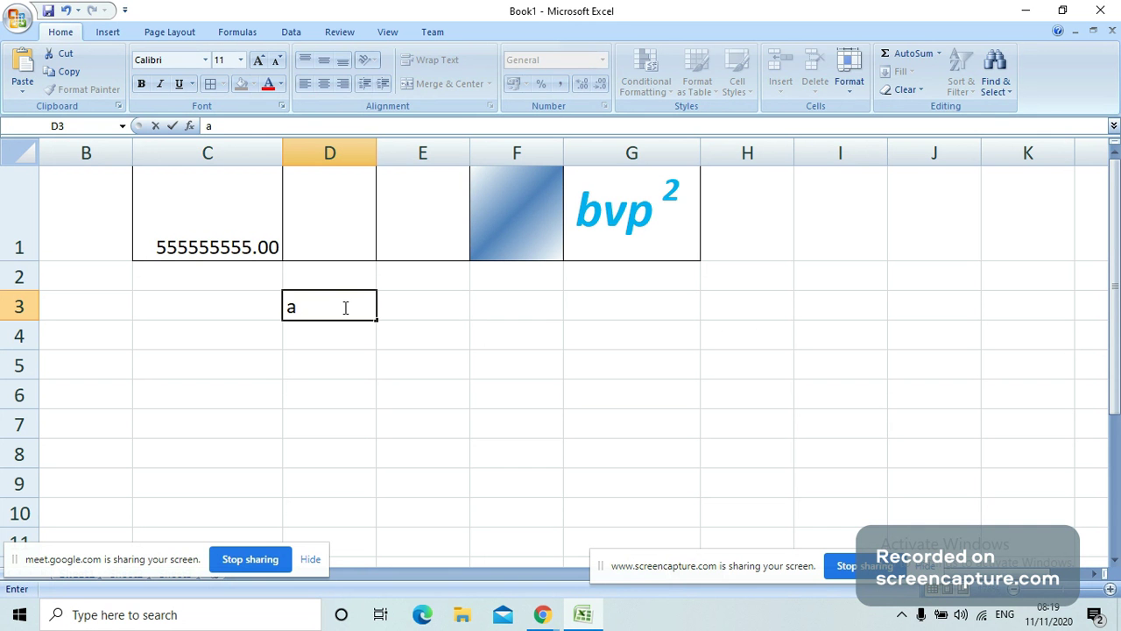
{"action": "type", "text": "2"}
{"action": "left_click_drag", "start_coordinate": [342, 309], "coordinate": [299, 307]}
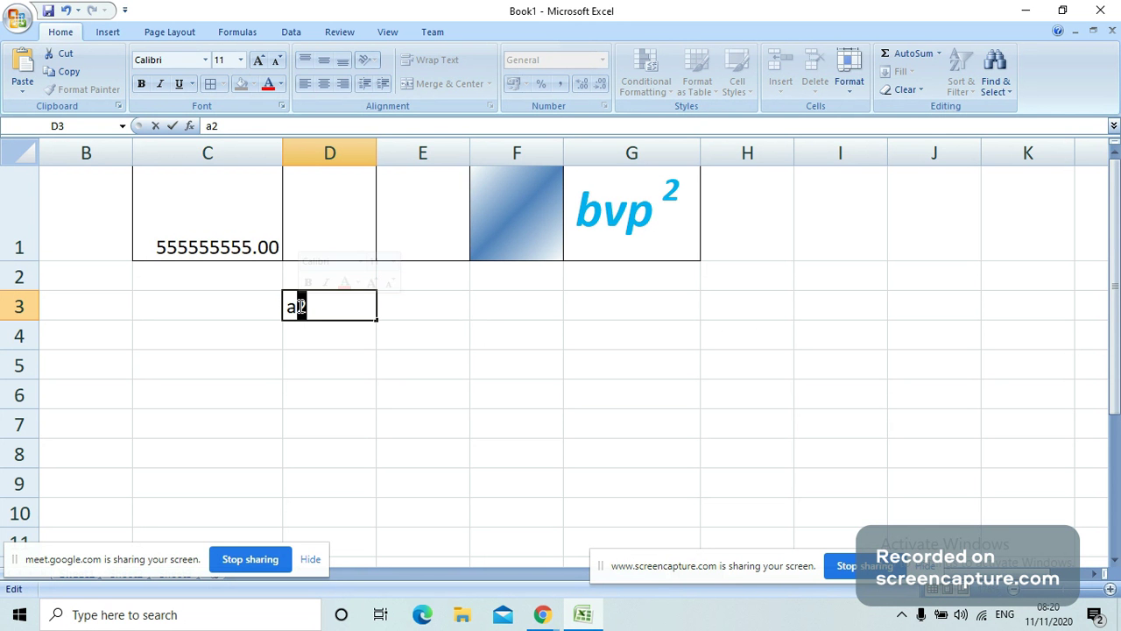
{"action": "right_click", "coordinate": [300, 306]}
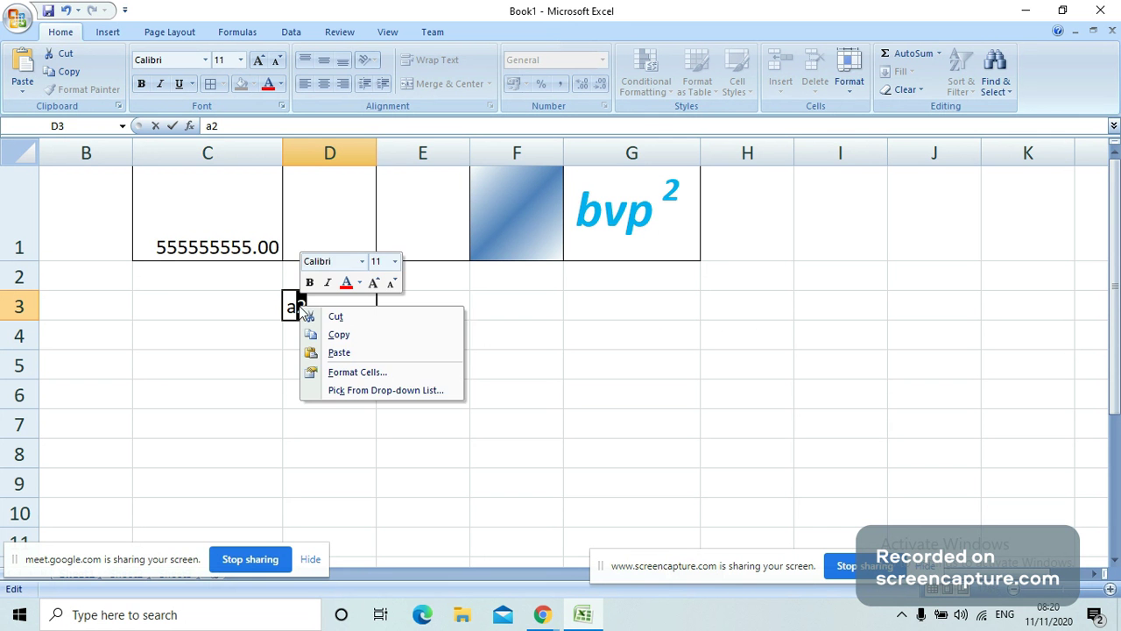
{"action": "left_click", "coordinate": [339, 373]}
{"action": "left_click", "coordinate": [339, 373]}
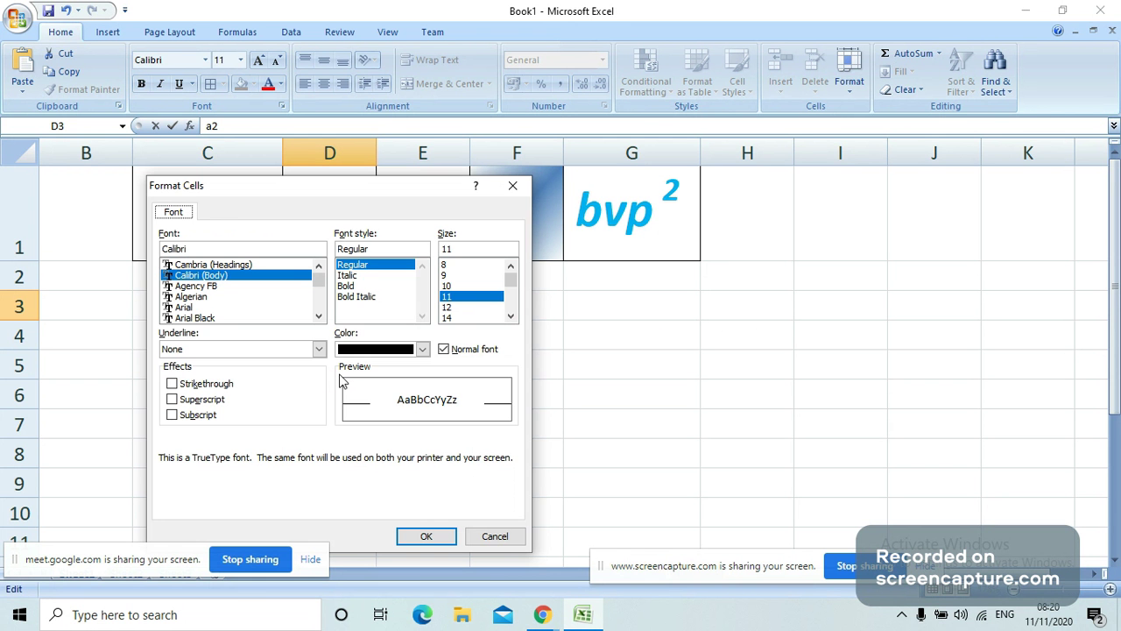
{"action": "left_click", "coordinate": [201, 400]}
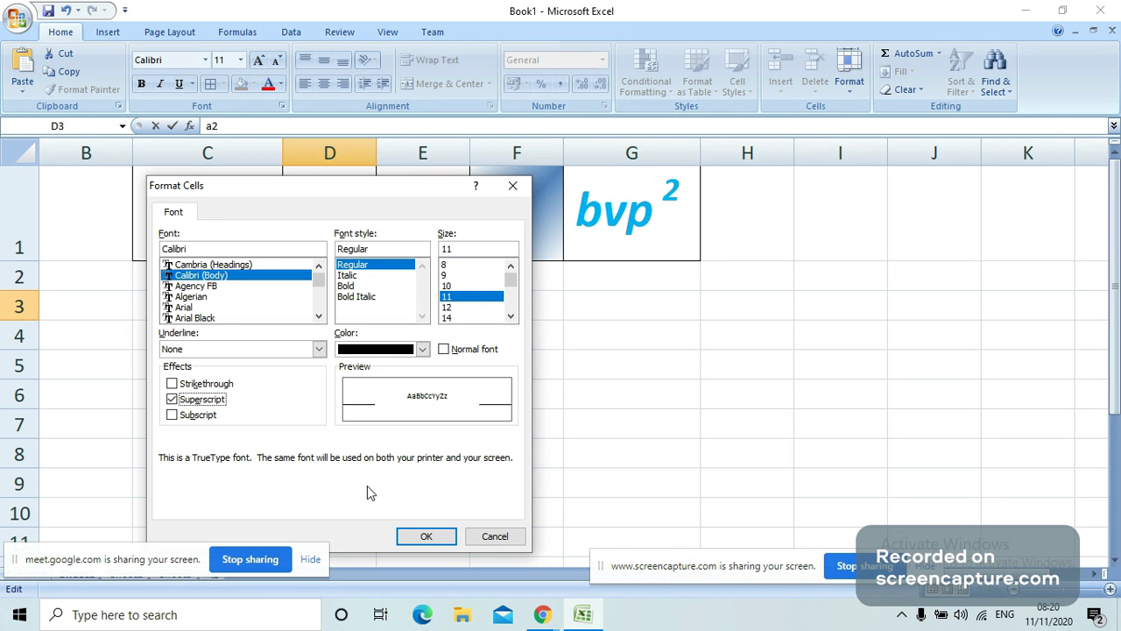
{"action": "left_click", "coordinate": [426, 534]}
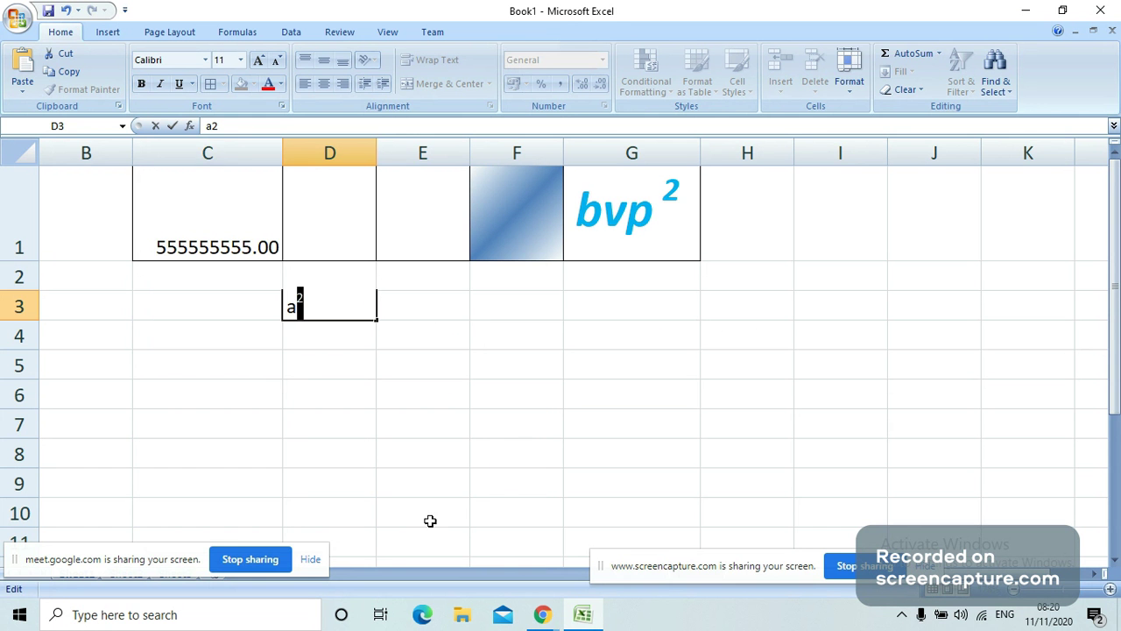
{"action": "left_click", "coordinate": [323, 366]}
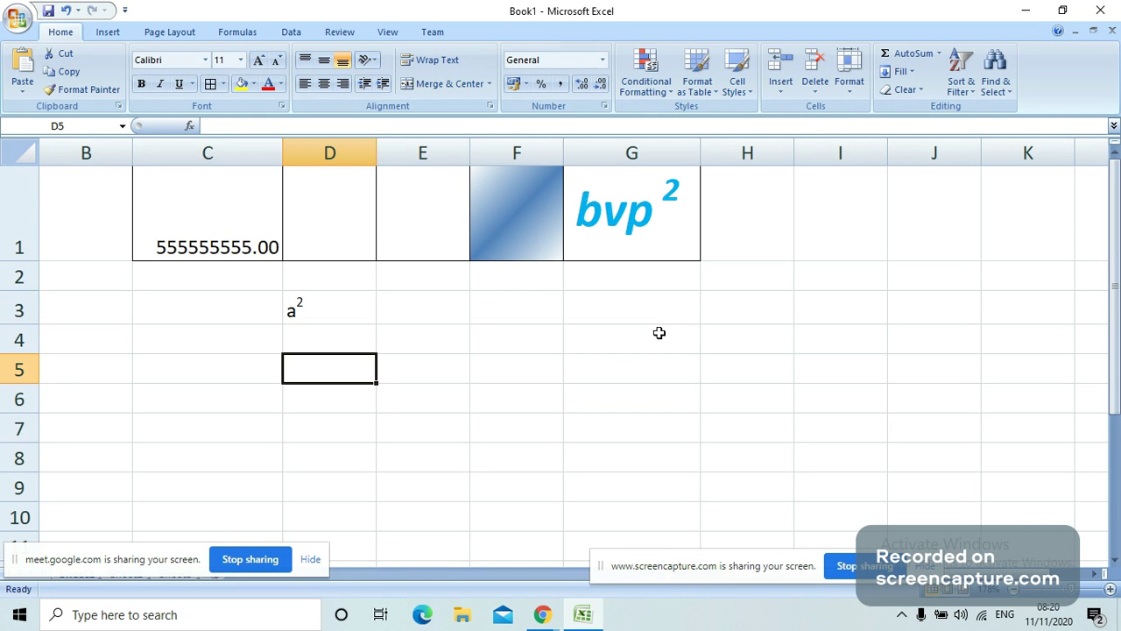
Step: Enter the text a2 in cell E3
{"action": "left_click", "coordinate": [433, 303]}
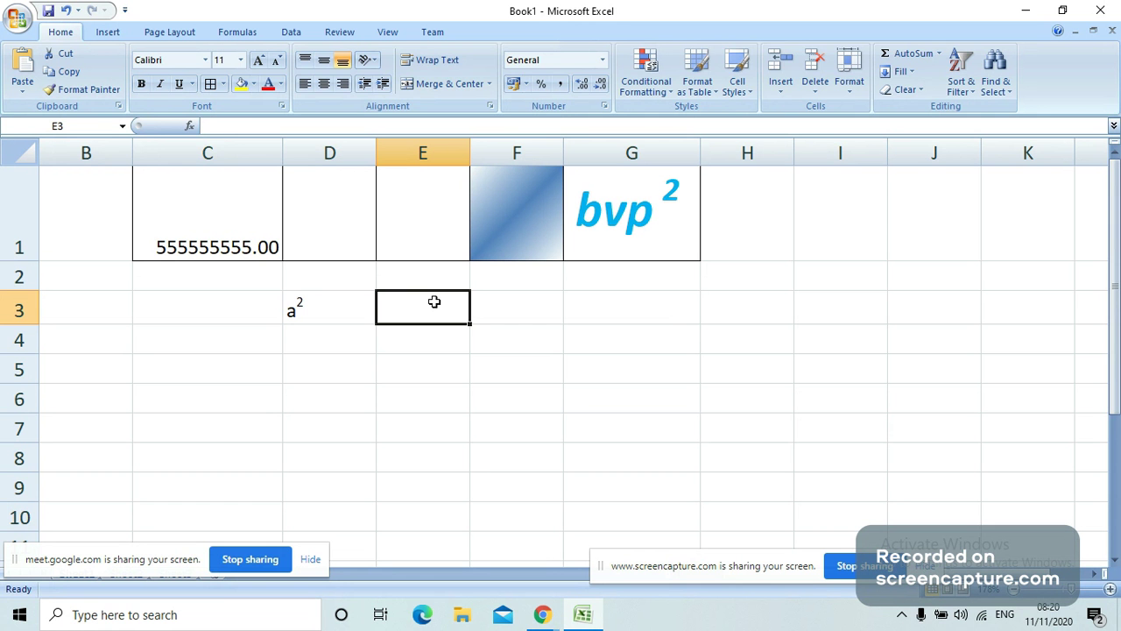
{"action": "type", "text": "a"}
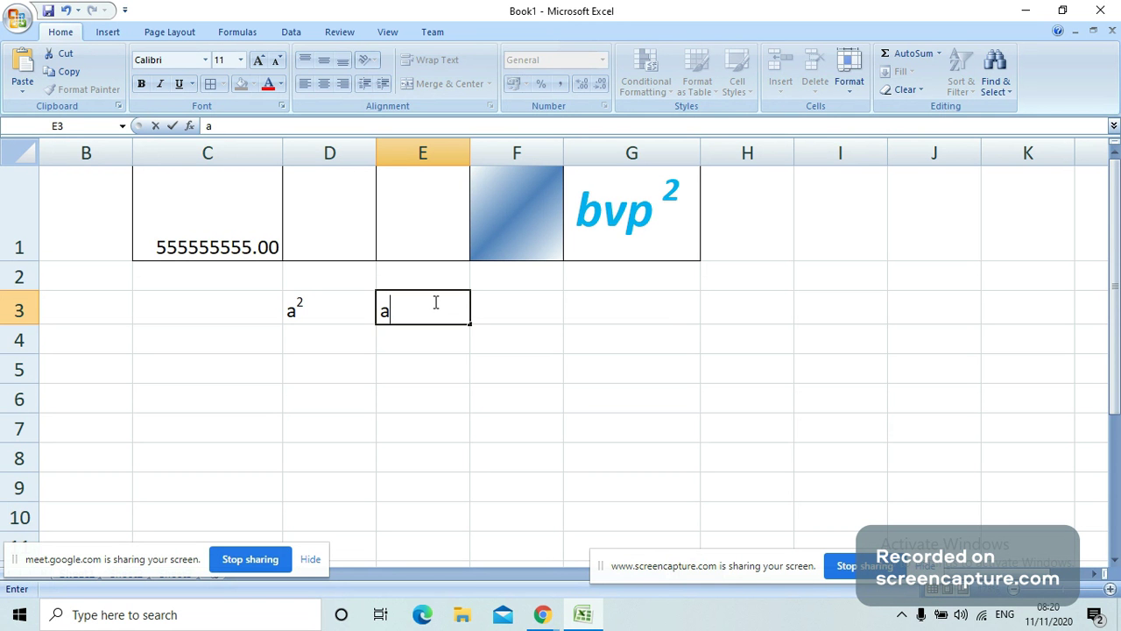
{"action": "type", "text": "2"}
{"action": "left_click", "coordinate": [396, 312]}
{"action": "key", "text": "Return"}
{"action": "key", "text": "Return"}
{"action": "key", "text": "Return"}
Step: Format only the 2 in cell E3 as subscript
{"action": "left_click", "coordinate": [395, 310]}
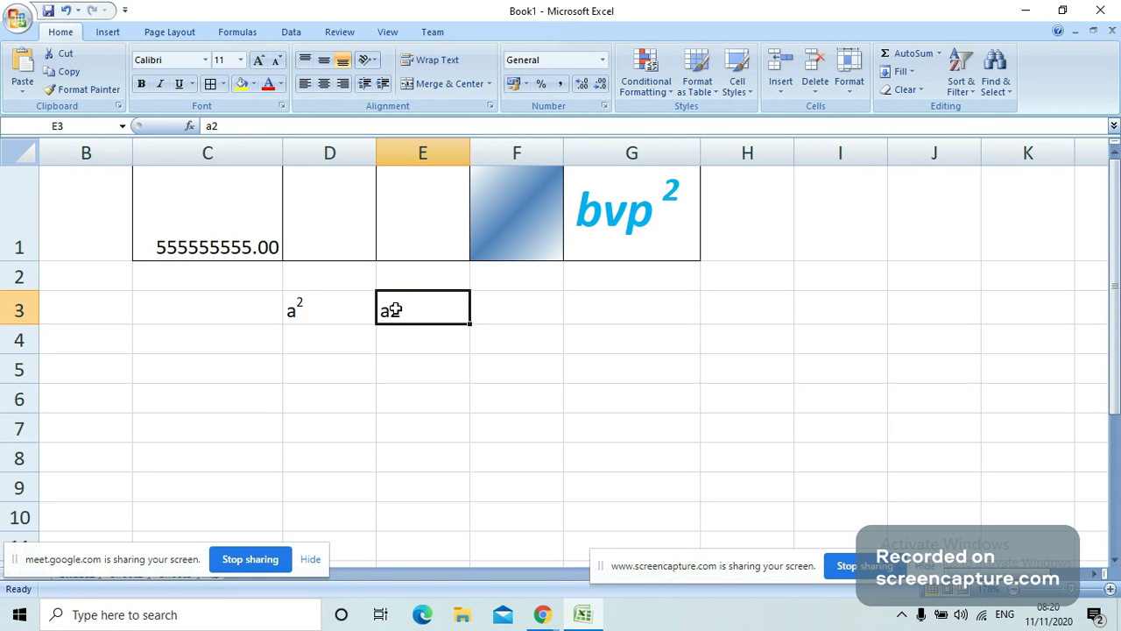
{"action": "double_click", "coordinate": [395, 310]}
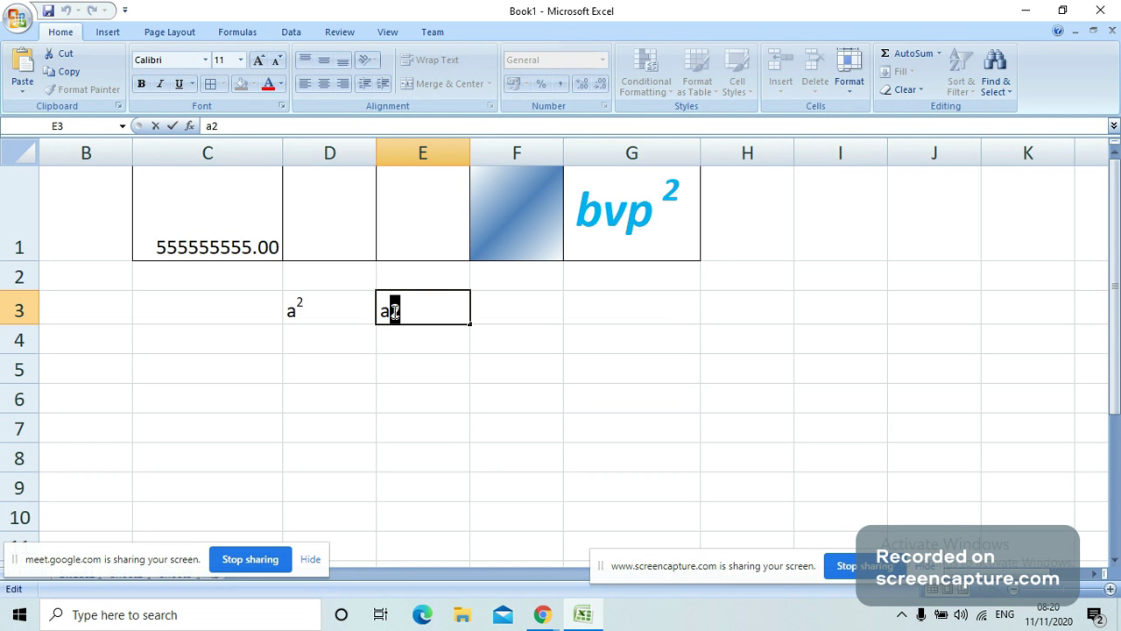
{"action": "key", "text": "ctrl+1"}
{"action": "left_click", "coordinate": [343, 408]}
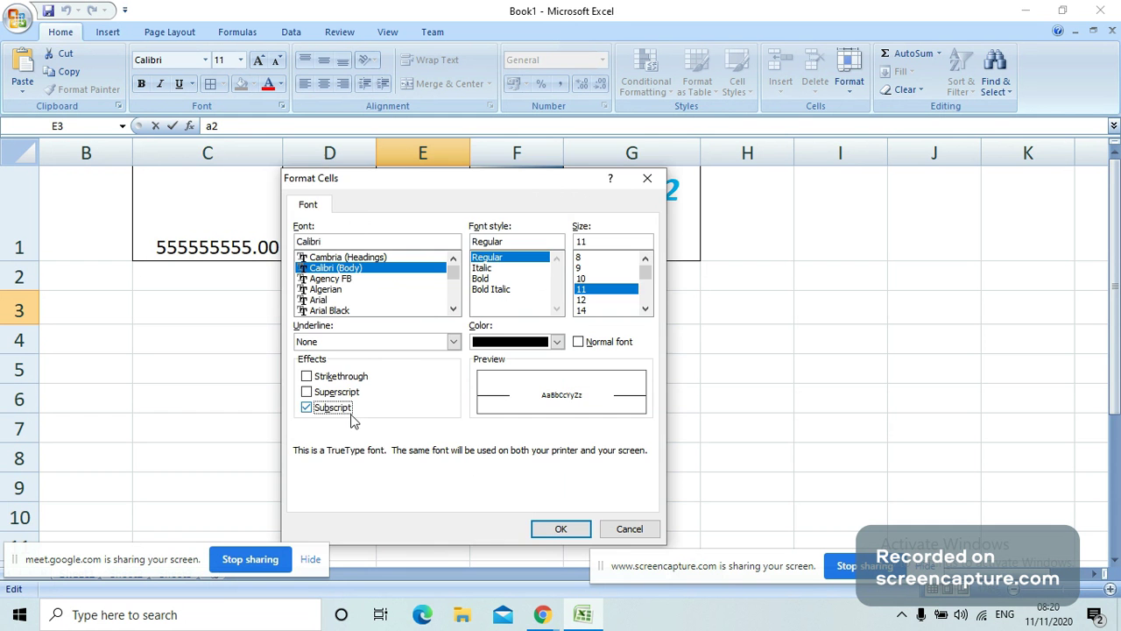
{"action": "left_click", "coordinate": [545, 533]}
{"action": "left_click", "coordinate": [460, 483]}
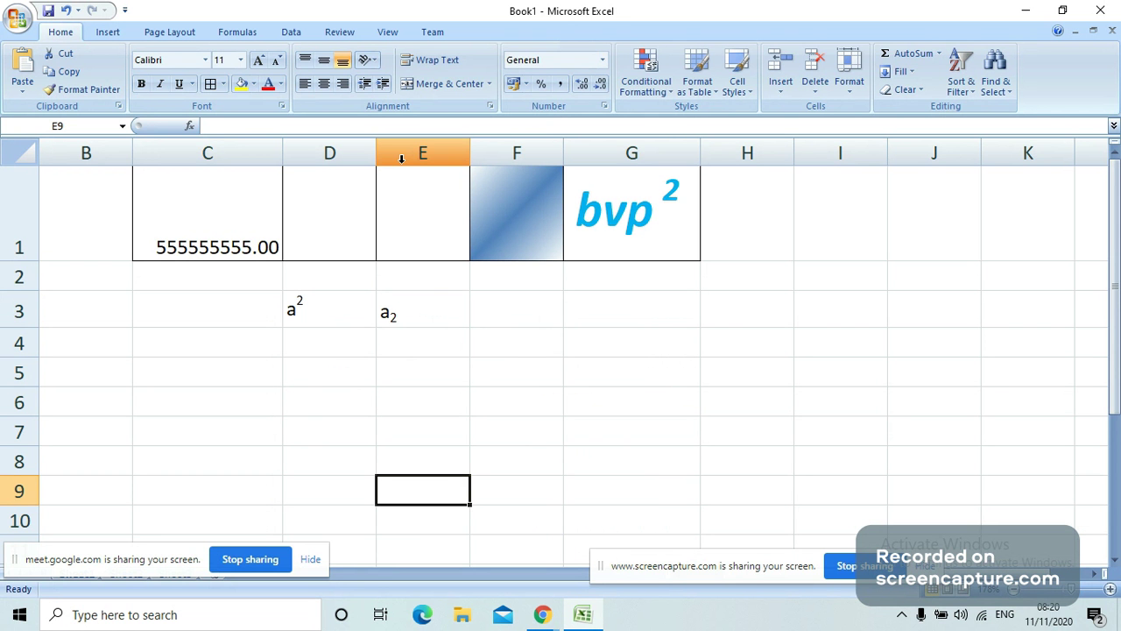
{"action": "left_click", "coordinate": [373, 313]}
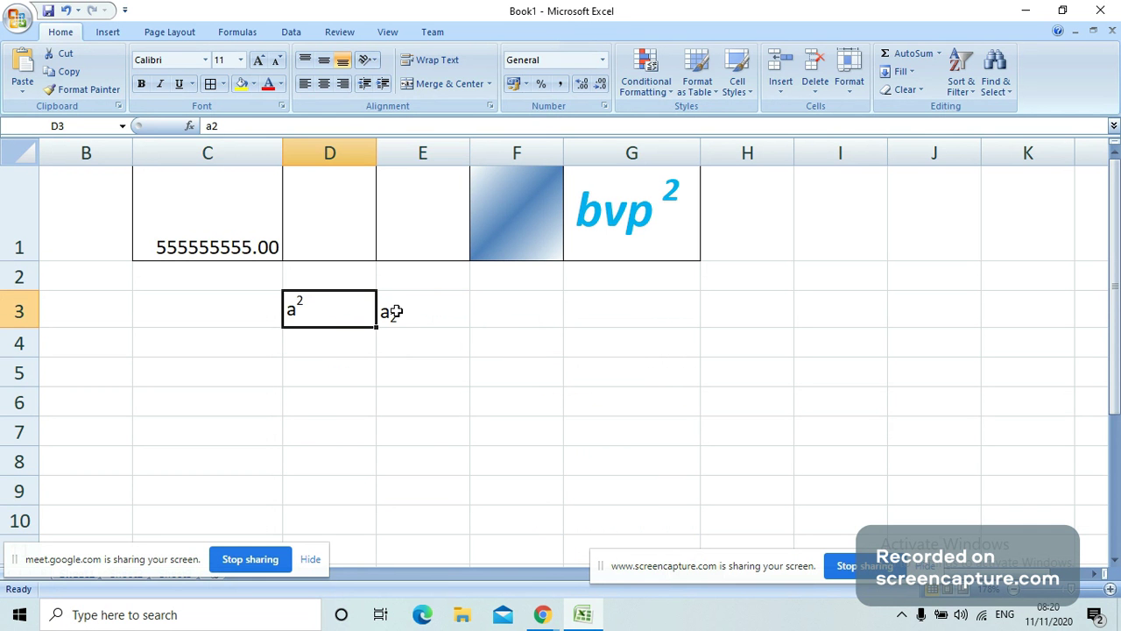
{"action": "left_click", "coordinate": [395, 311]}
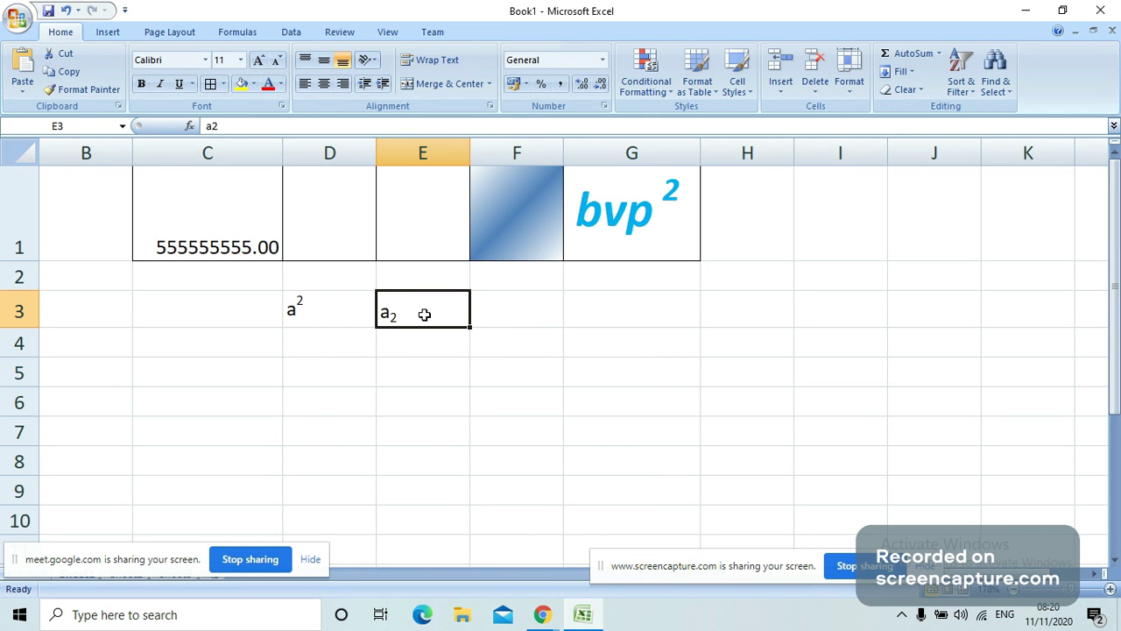
{"action": "left_click", "coordinate": [344, 329]}
{"action": "left_click", "coordinate": [395, 312]}
{"action": "left_click", "coordinate": [513, 373]}
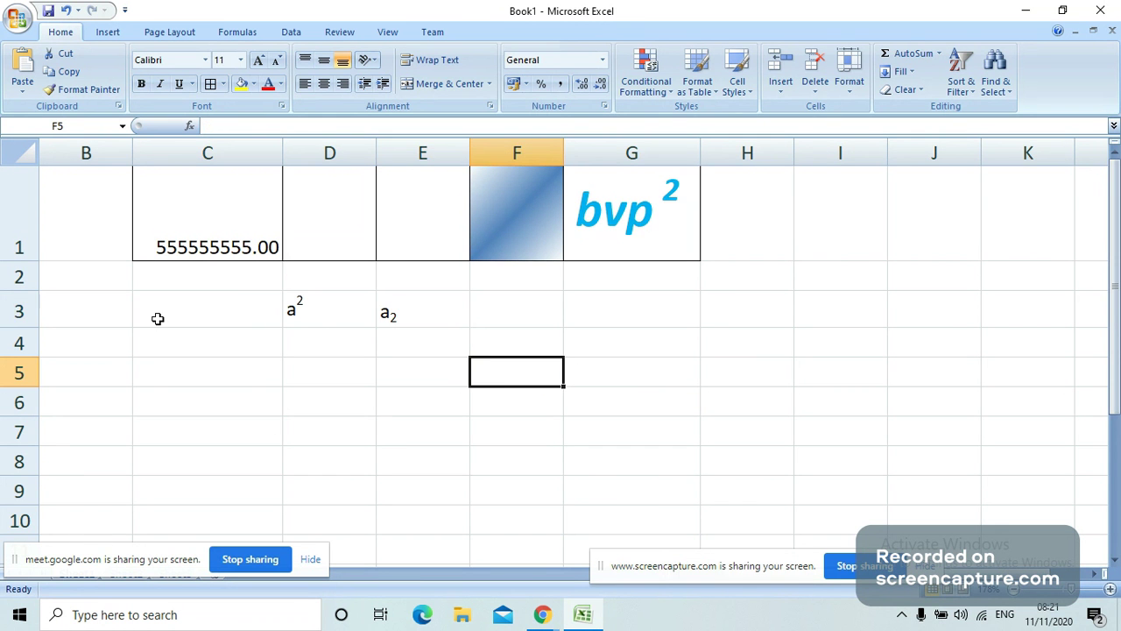
{"action": "left_click", "coordinate": [252, 309]}
{"action": "key", "text": "Right"}
{"action": "key", "text": "Down"}
{"action": "key", "text": "Down"}
{"action": "key", "text": "Down"}
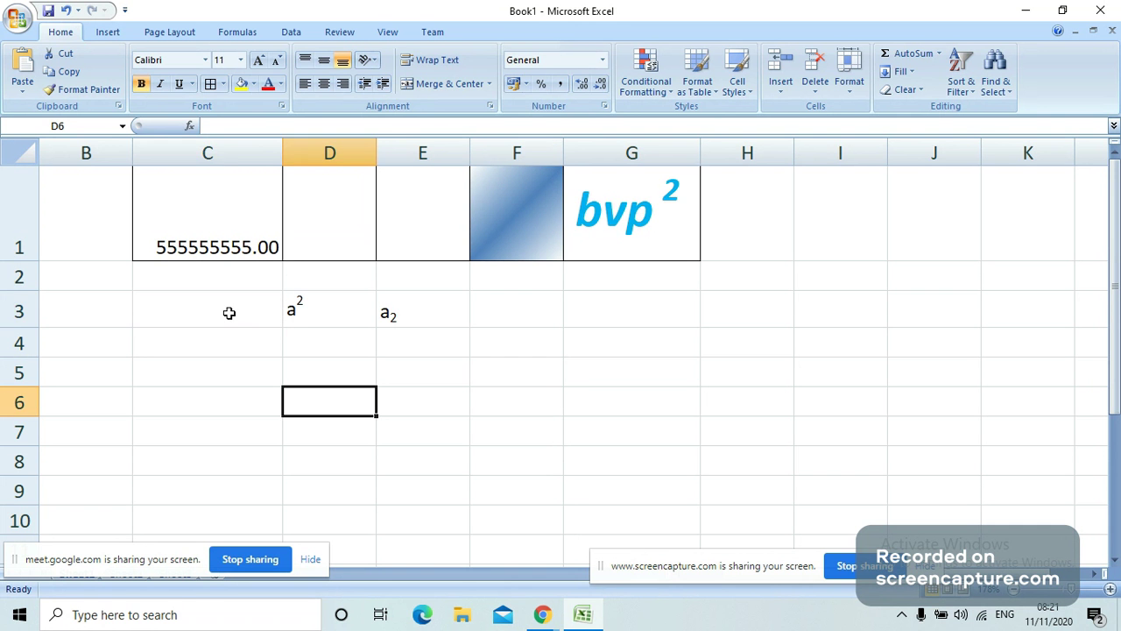
{"action": "left_click", "coordinate": [229, 313]}
{"action": "left_click", "coordinate": [416, 322]}
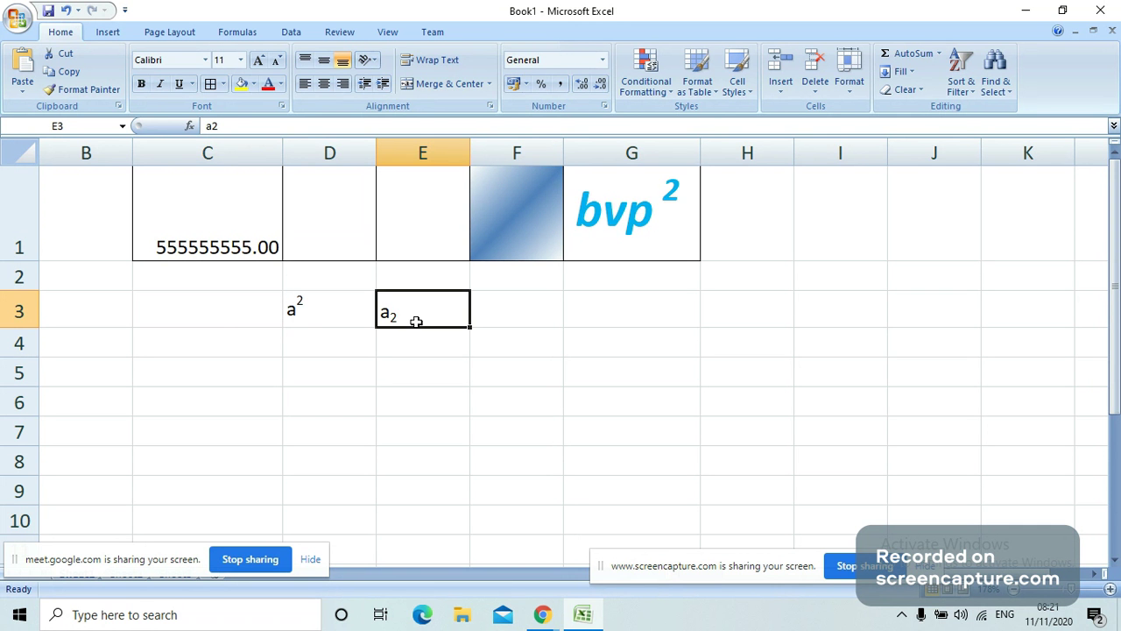
{"action": "left_click", "coordinate": [329, 305]}
{"action": "left_click", "coordinate": [408, 316]}
Step: Apply all borders to the cell range C3:E3
{"action": "left_click", "coordinate": [182, 305]}
{"action": "left_click_drag", "start_coordinate": [182, 305], "coordinate": [412, 314]}
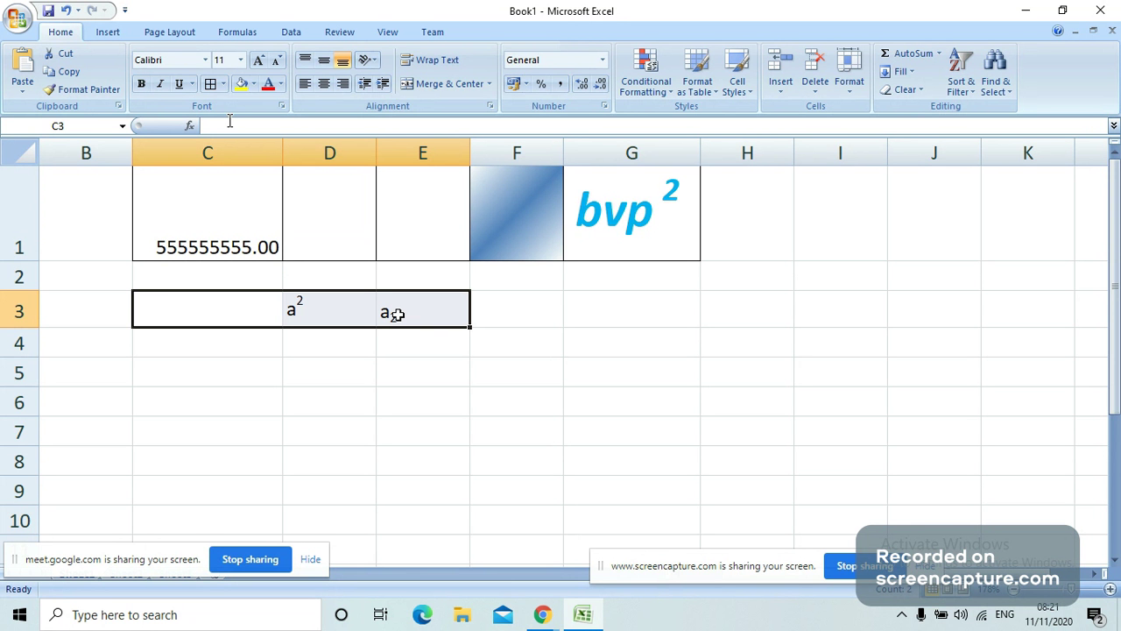
{"action": "left_click", "coordinate": [223, 83]}
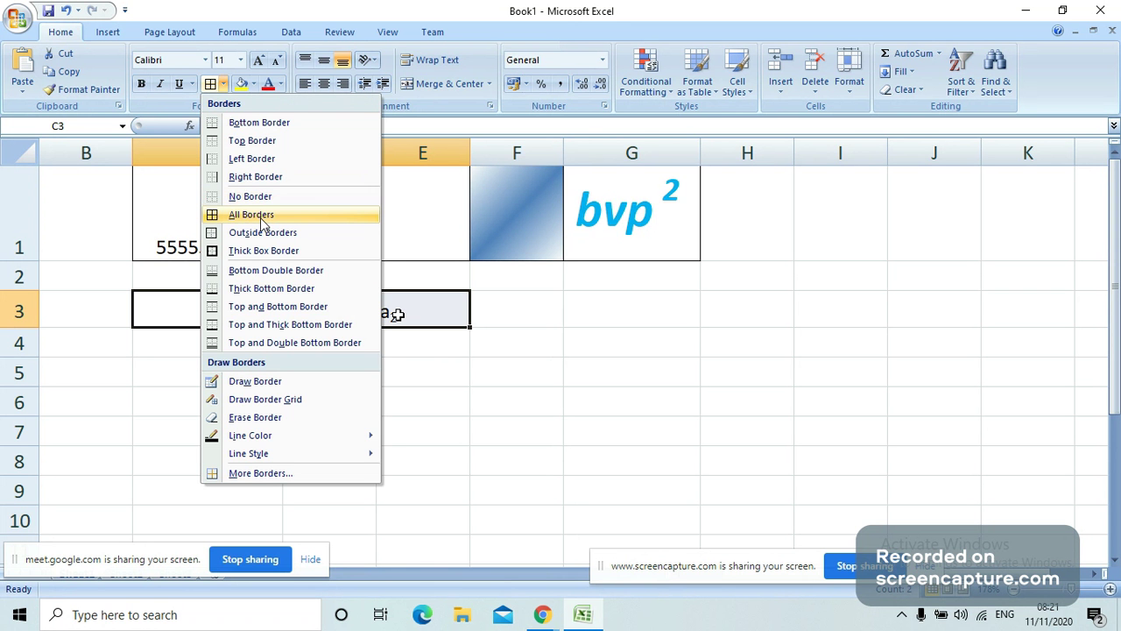
{"action": "left_click", "coordinate": [260, 216]}
{"action": "left_click", "coordinate": [330, 371]}
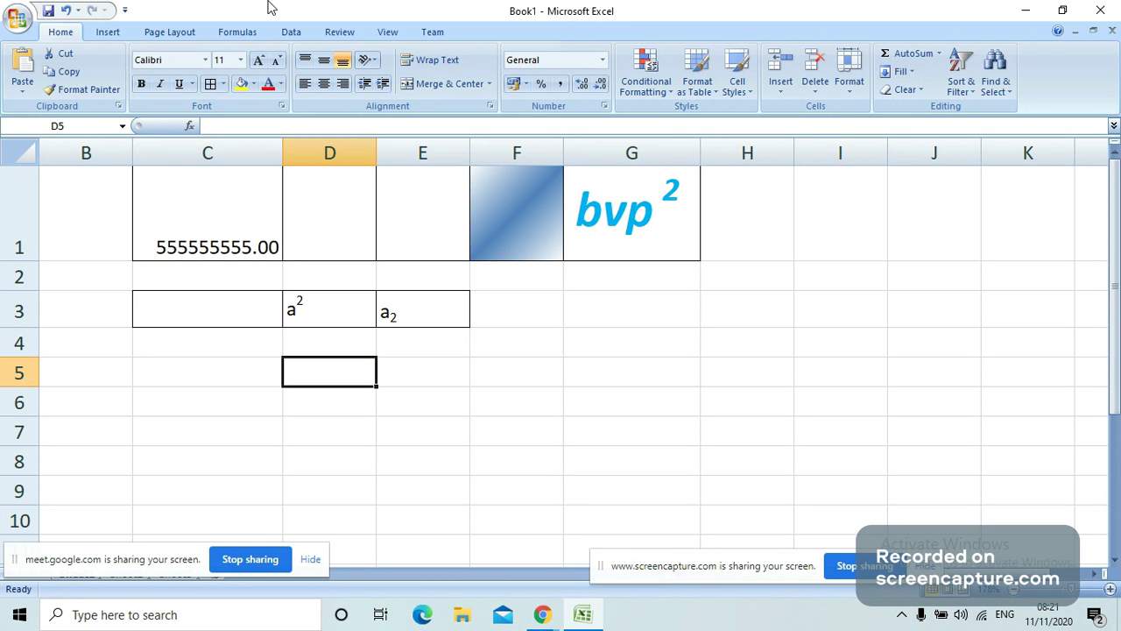
{"action": "key", "text": "Right"}
{"action": "key", "text": "Down"}
{"action": "key", "text": "Down"}
{"action": "key", "text": "Down"}
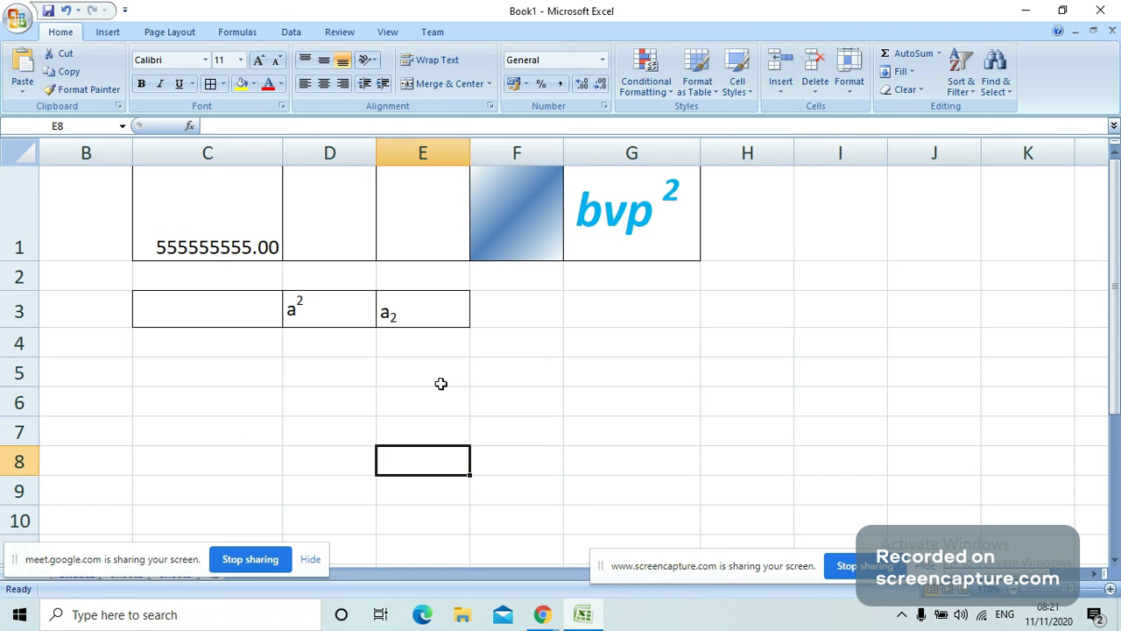
{"action": "left_click", "coordinate": [555, 394]}
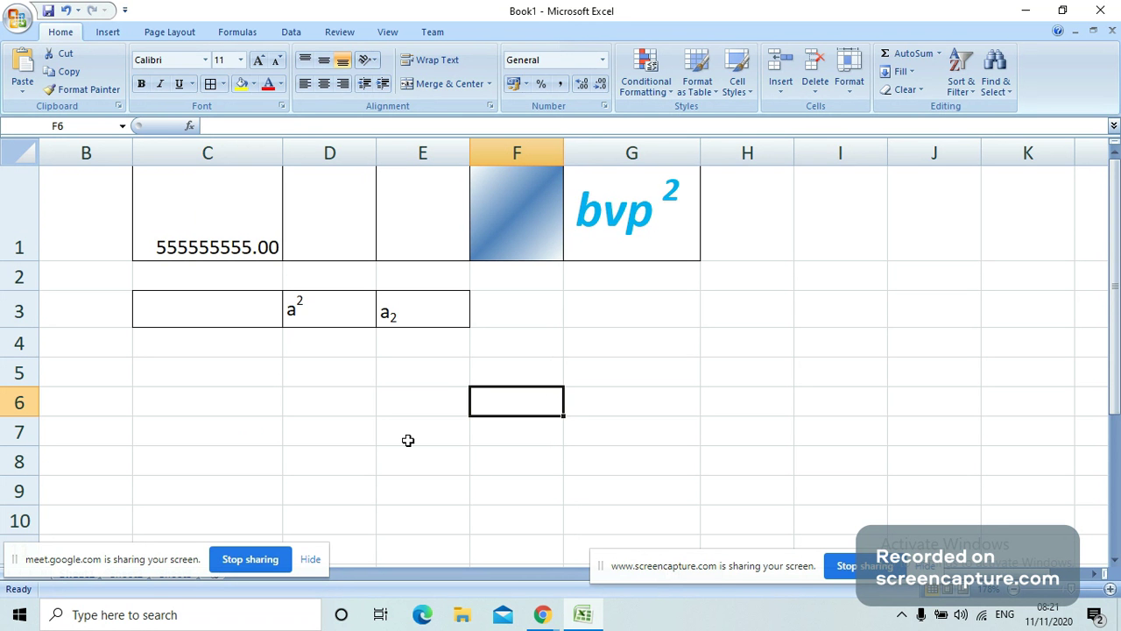
{"action": "left_click_drag", "start_coordinate": [206, 308], "coordinate": [408, 302]}
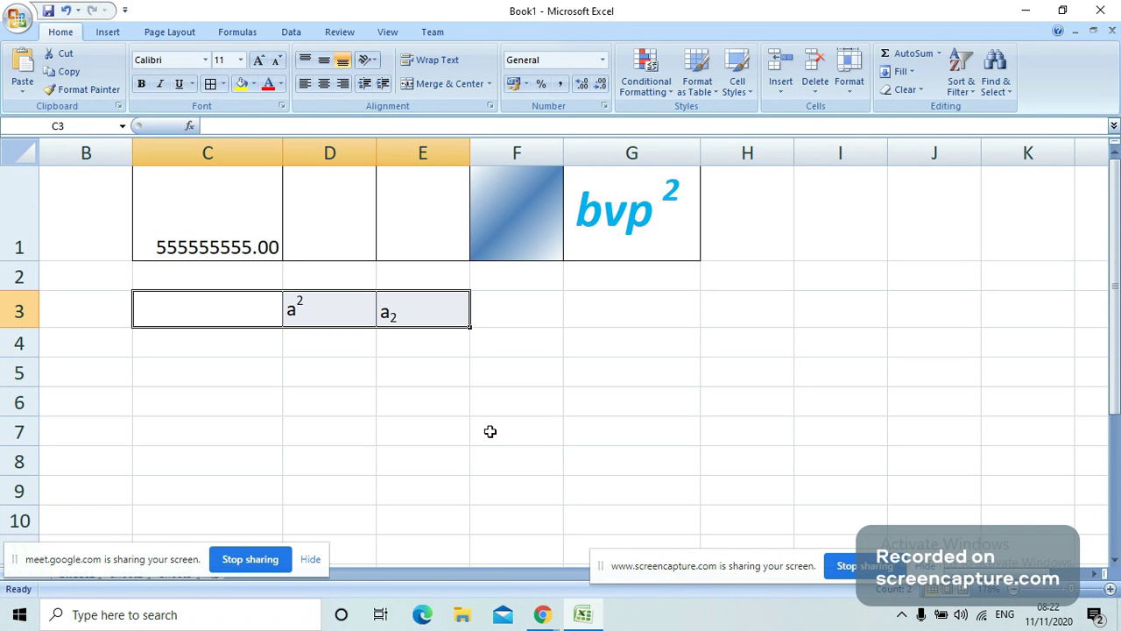
{"action": "left_click", "coordinate": [232, 229]}
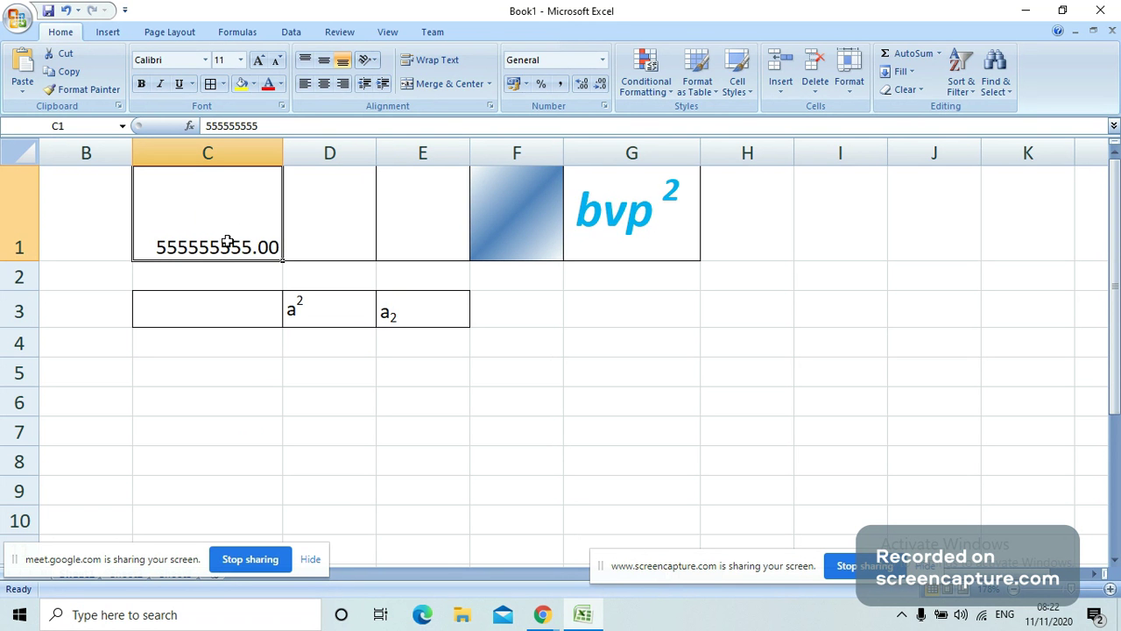
{"action": "left_click", "coordinate": [258, 391]}
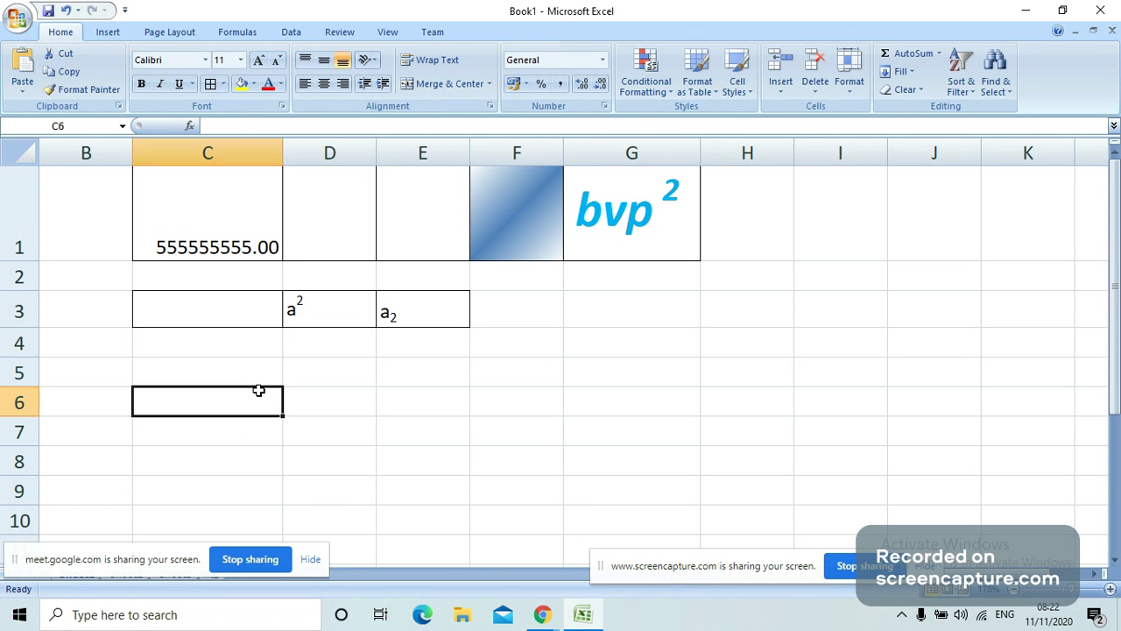
Step: Try middle and top vertical alignment on cell C1 and return it to bottom alignment
{"action": "left_click", "coordinate": [231, 246]}
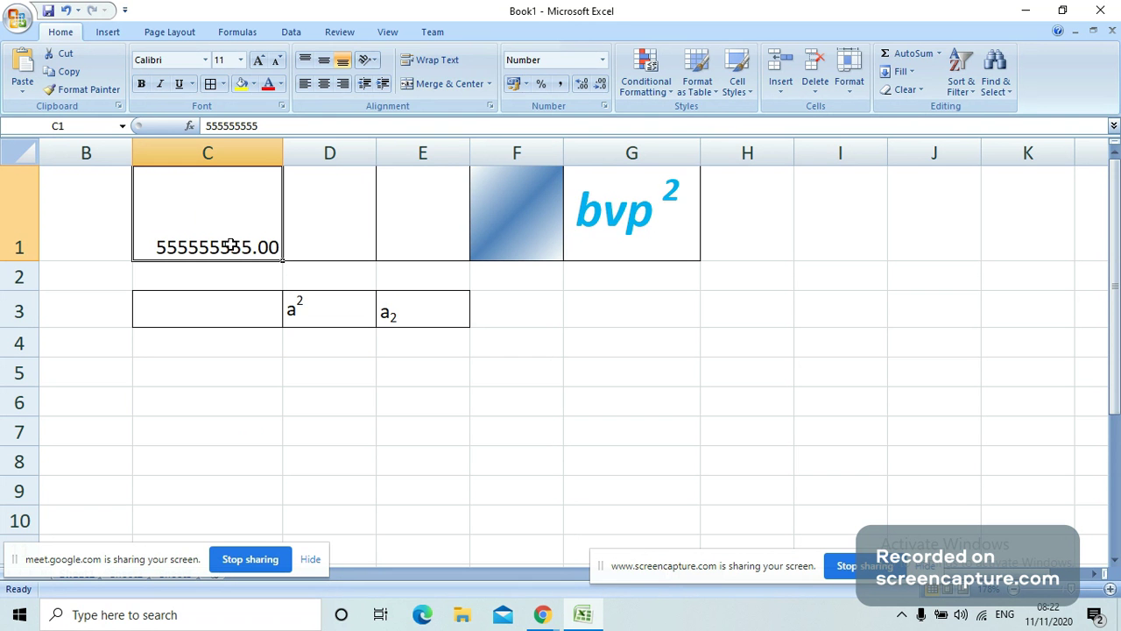
{"action": "left_click", "coordinate": [324, 63]}
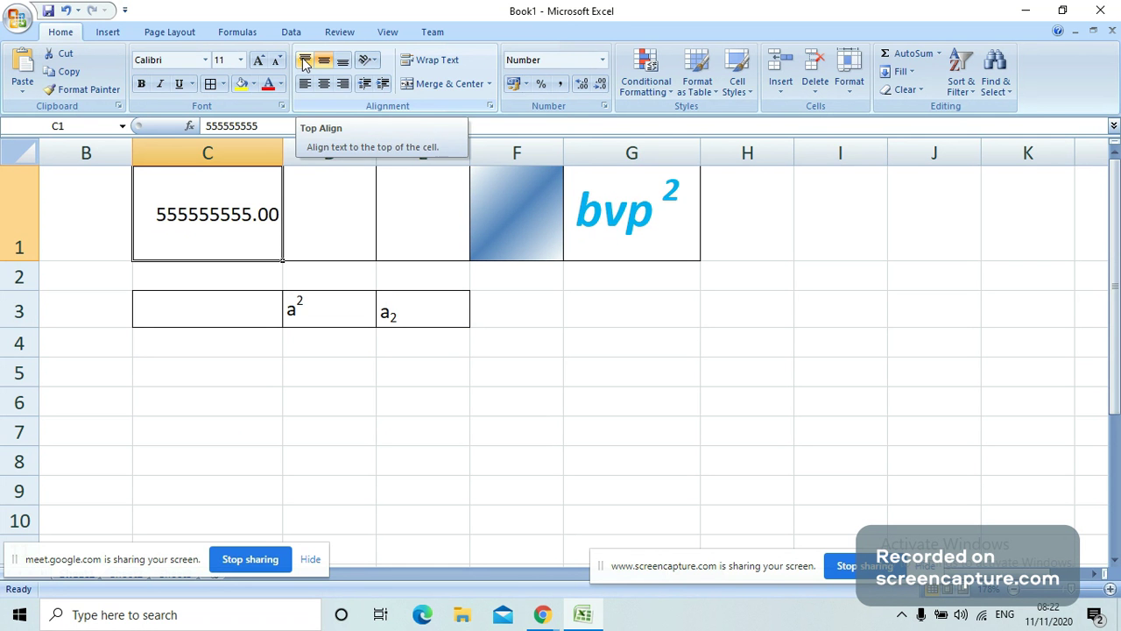
{"action": "left_click", "coordinate": [305, 61]}
{"action": "left_click", "coordinate": [365, 495]}
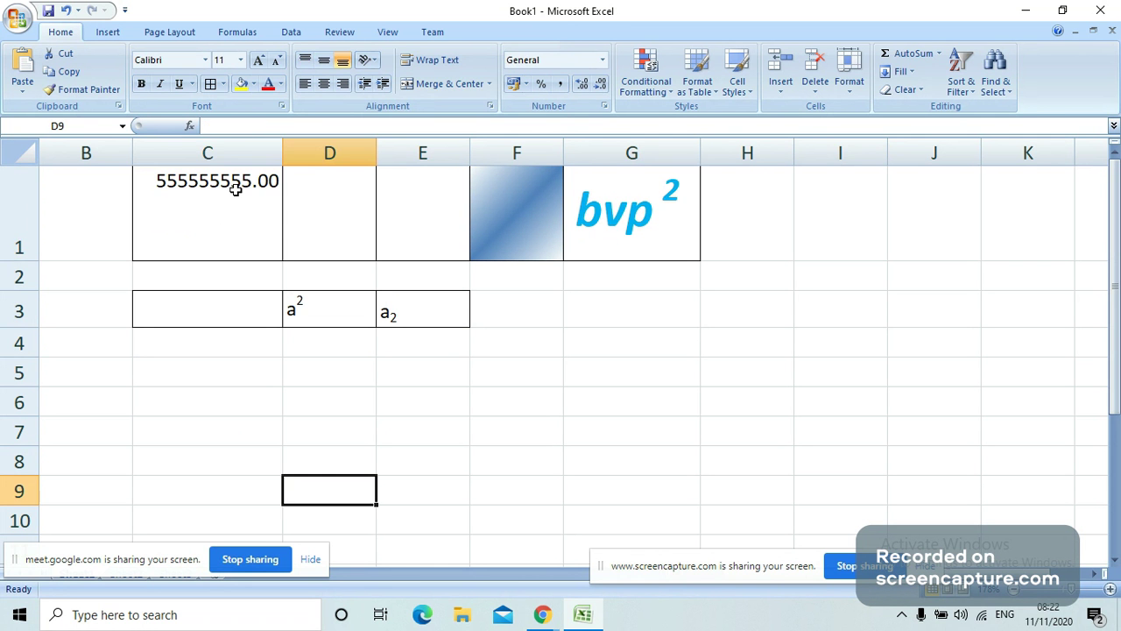
{"action": "left_click", "coordinate": [235, 189]}
{"action": "left_click", "coordinate": [323, 61]}
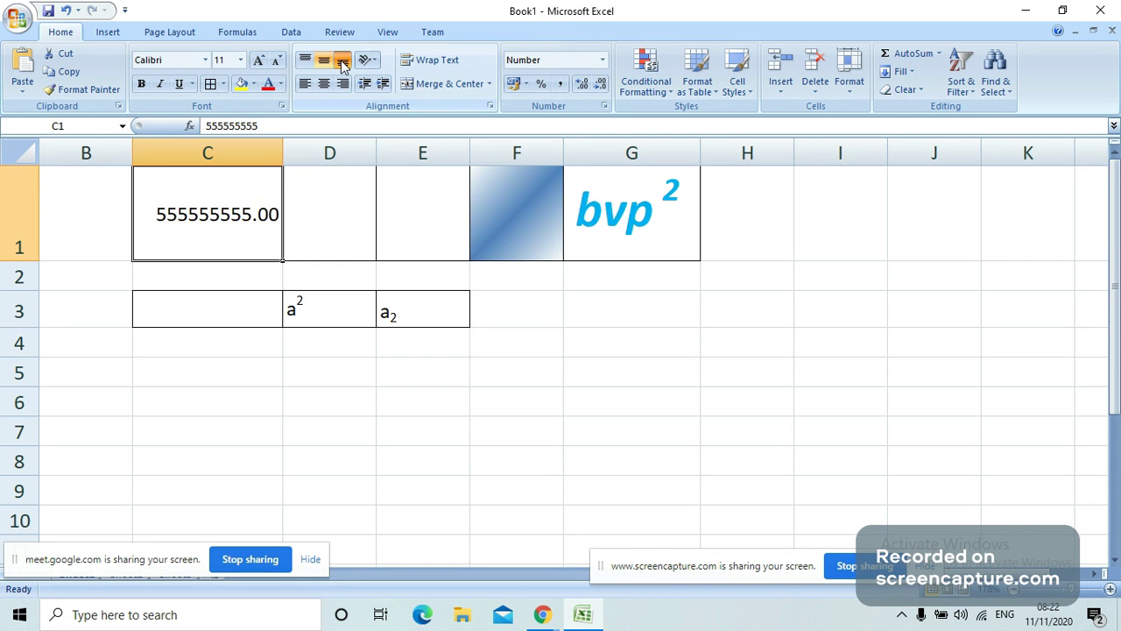
{"action": "left_click", "coordinate": [343, 61]}
{"action": "left_click", "coordinate": [383, 466]}
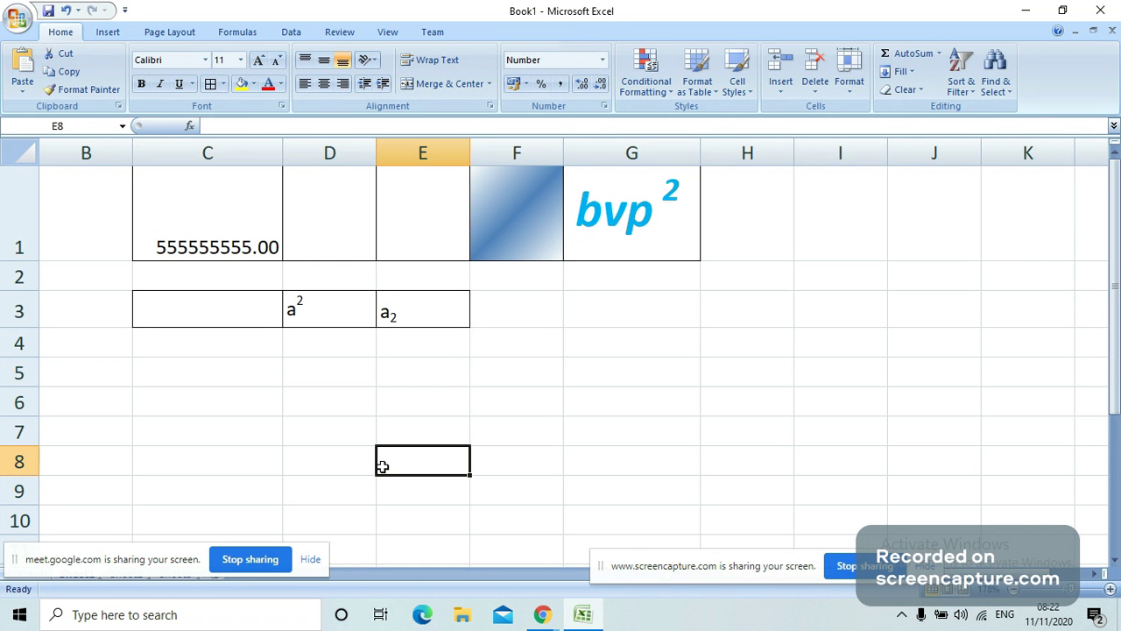
Step: Try centre, left and right horizontal alignment on cell C1 and finish with its number aligned left
{"action": "left_click", "coordinate": [259, 252]}
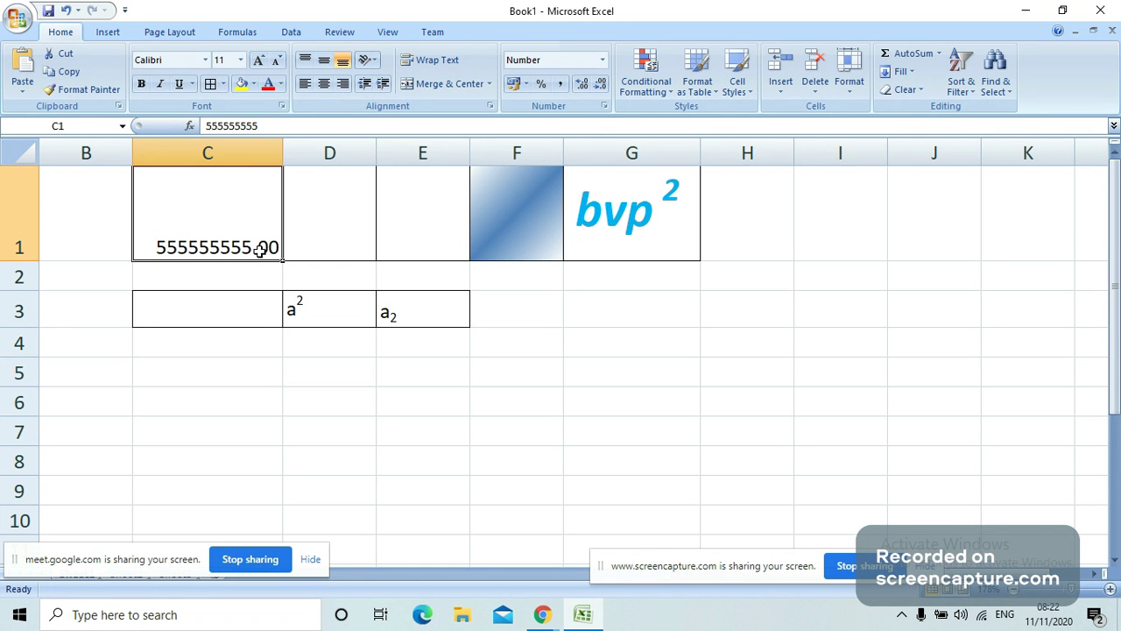
{"action": "left_click", "coordinate": [323, 84]}
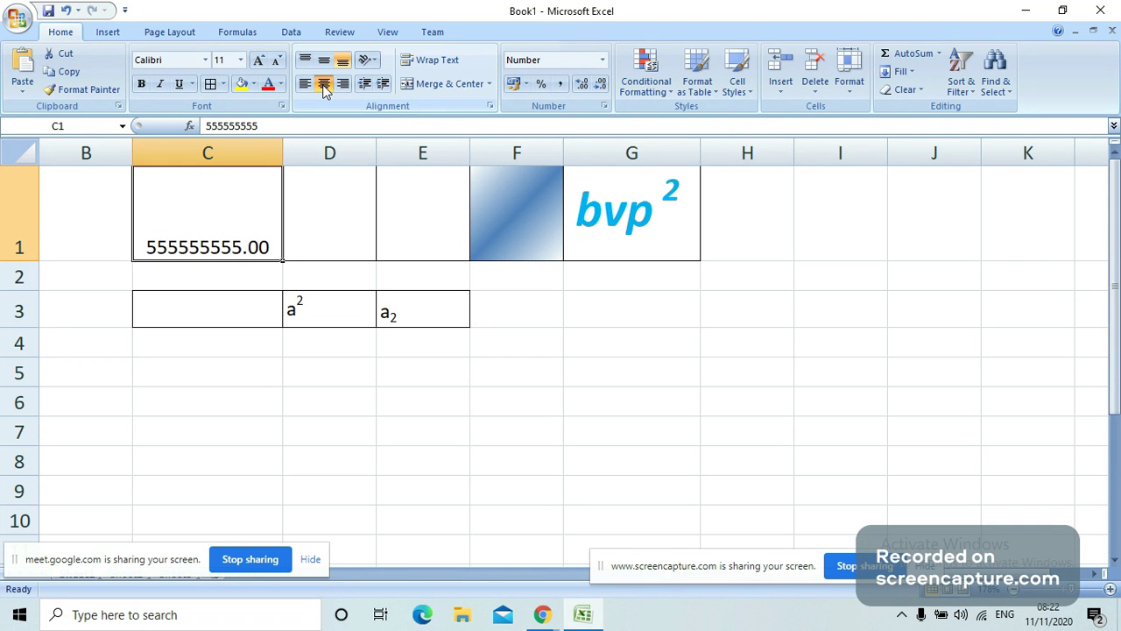
{"action": "left_click", "coordinate": [305, 84]}
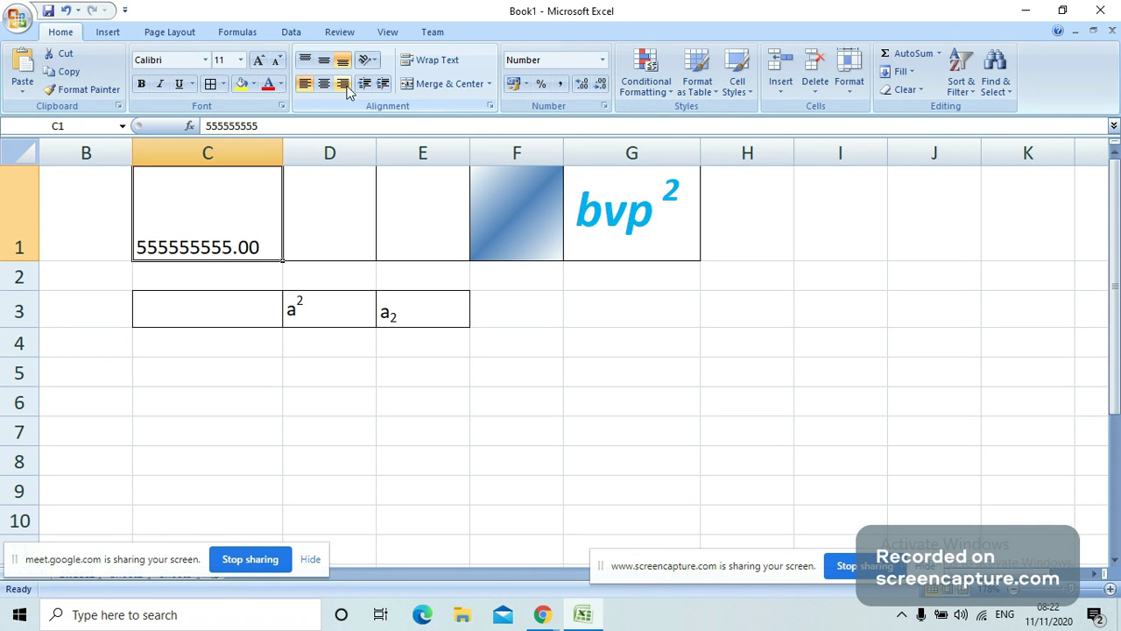
{"action": "left_click", "coordinate": [342, 84]}
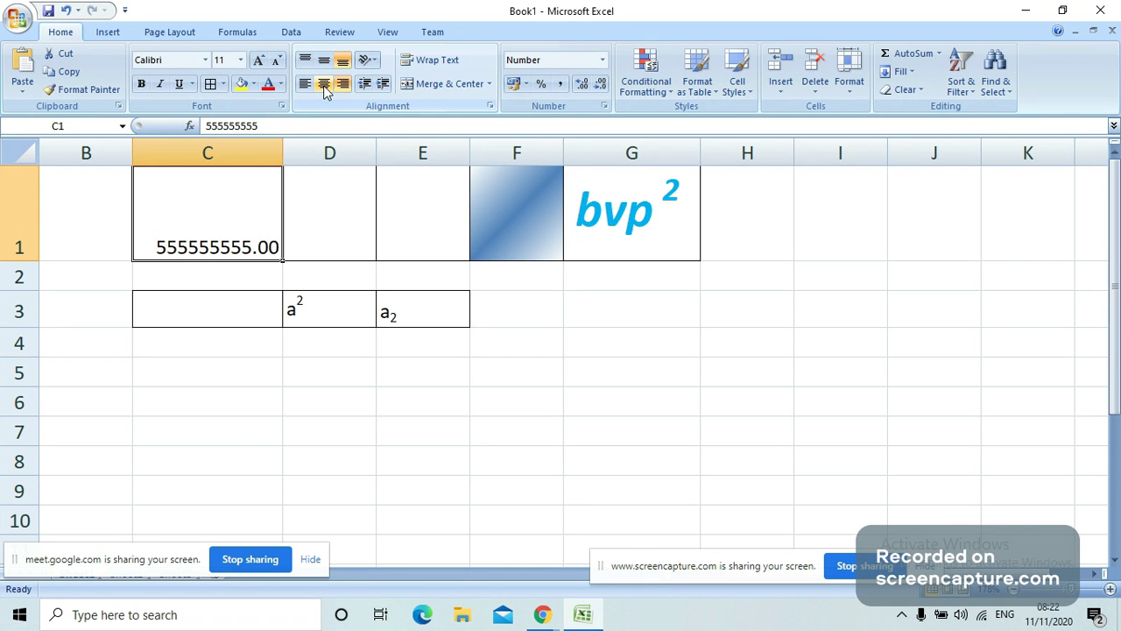
{"action": "left_click", "coordinate": [305, 84]}
{"action": "left_click", "coordinate": [447, 429]}
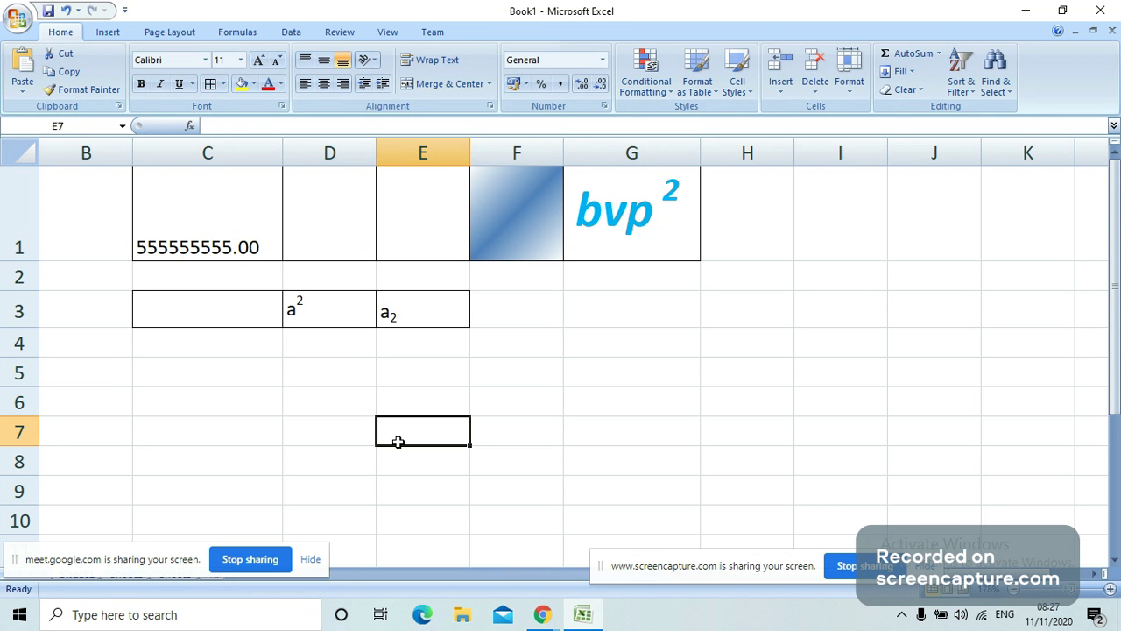
Step: Switch to the Google Meet call window in Chrome
{"action": "left_click", "coordinate": [525, 617]}
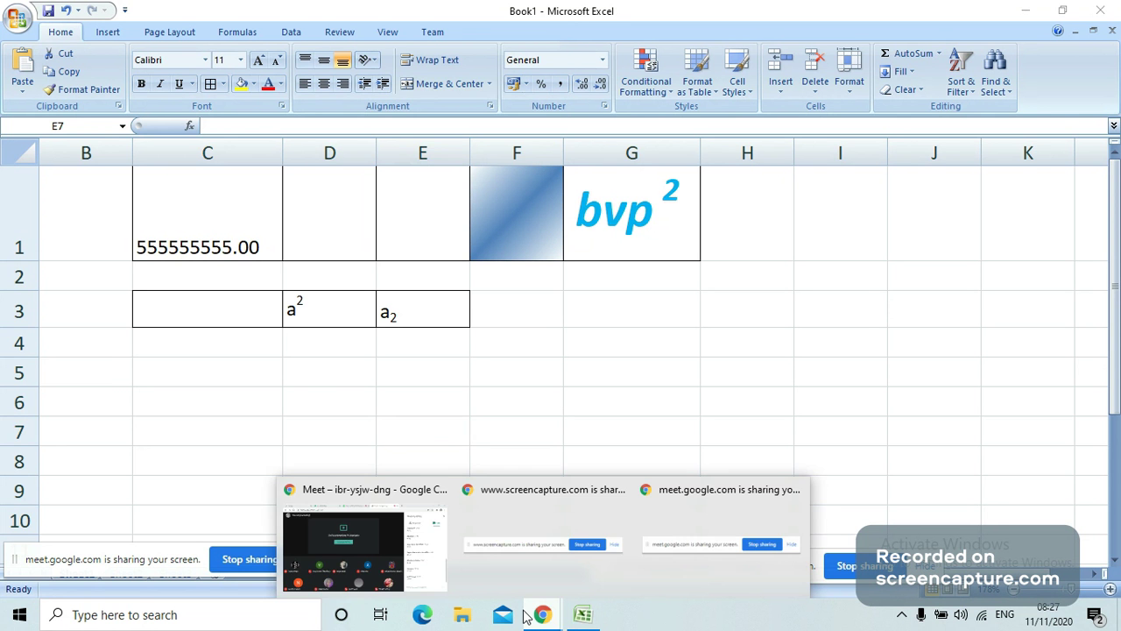
{"action": "left_click", "coordinate": [371, 516]}
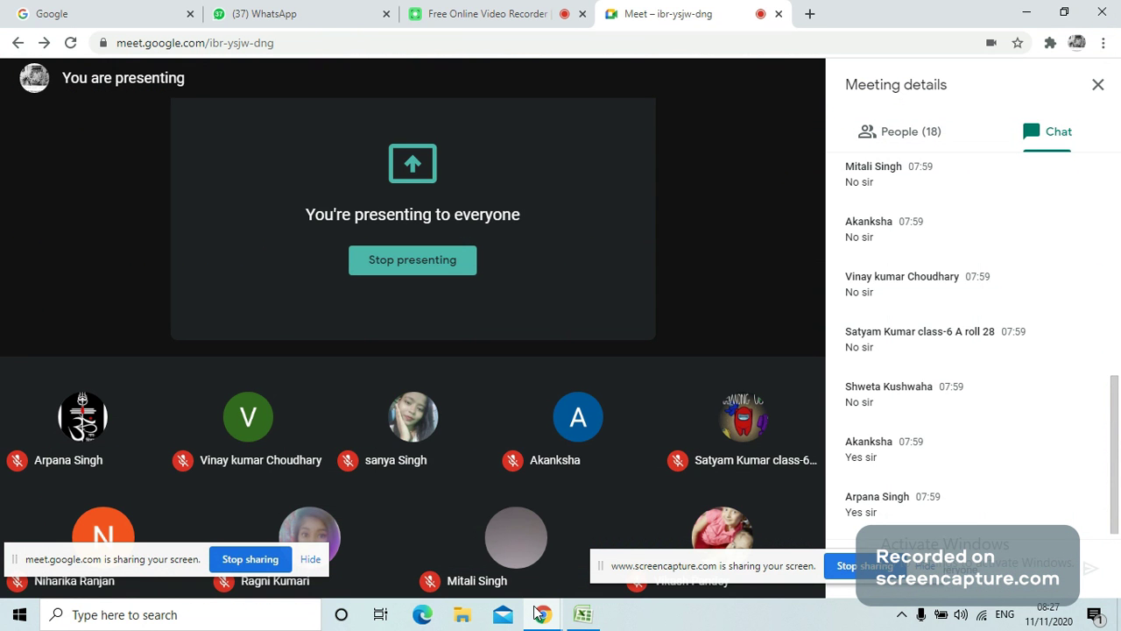
{"action": "left_click", "coordinate": [677, 558]}
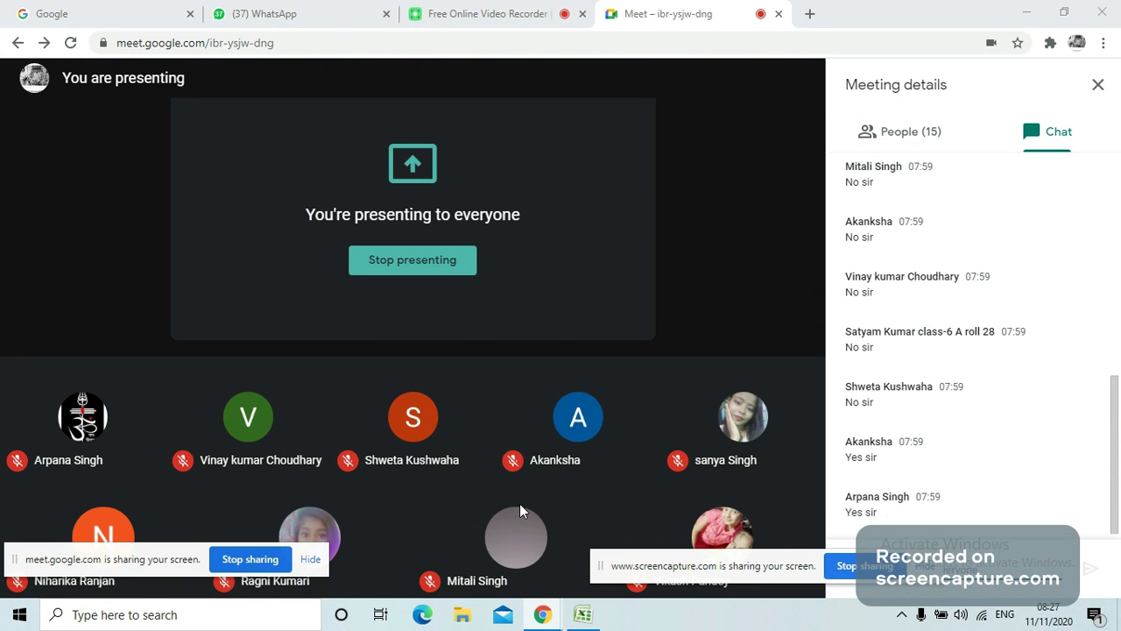
{"action": "left_click_drag", "start_coordinate": [606, 562], "coordinate": [217, 342]}
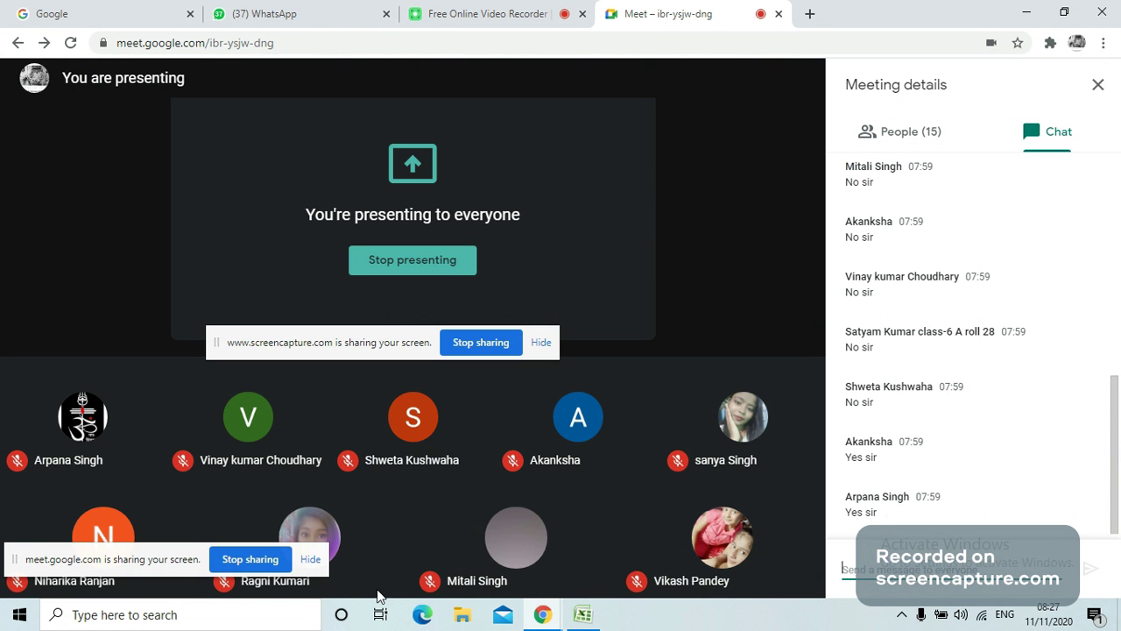
{"action": "mouse_move", "coordinate": [547, 476]}
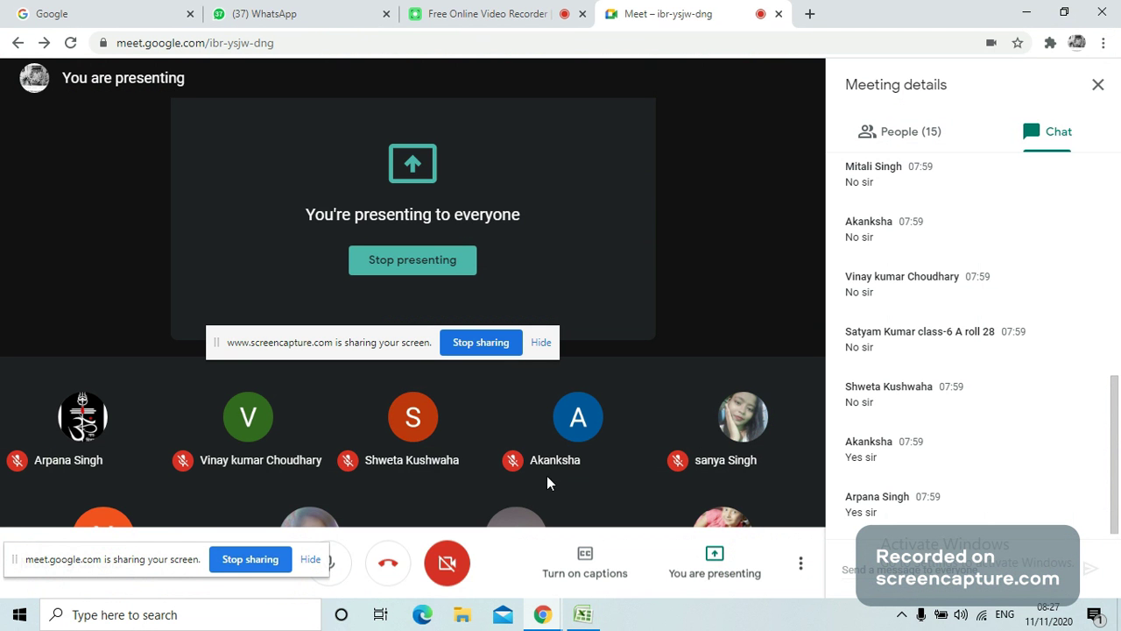
{"action": "key", "text": "F11"}
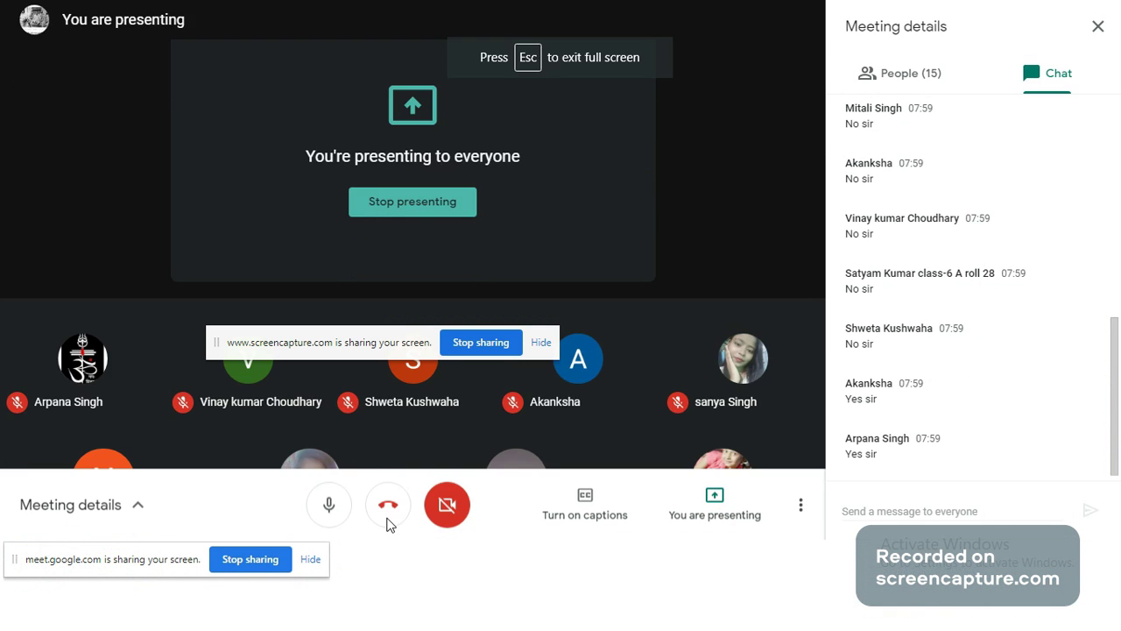